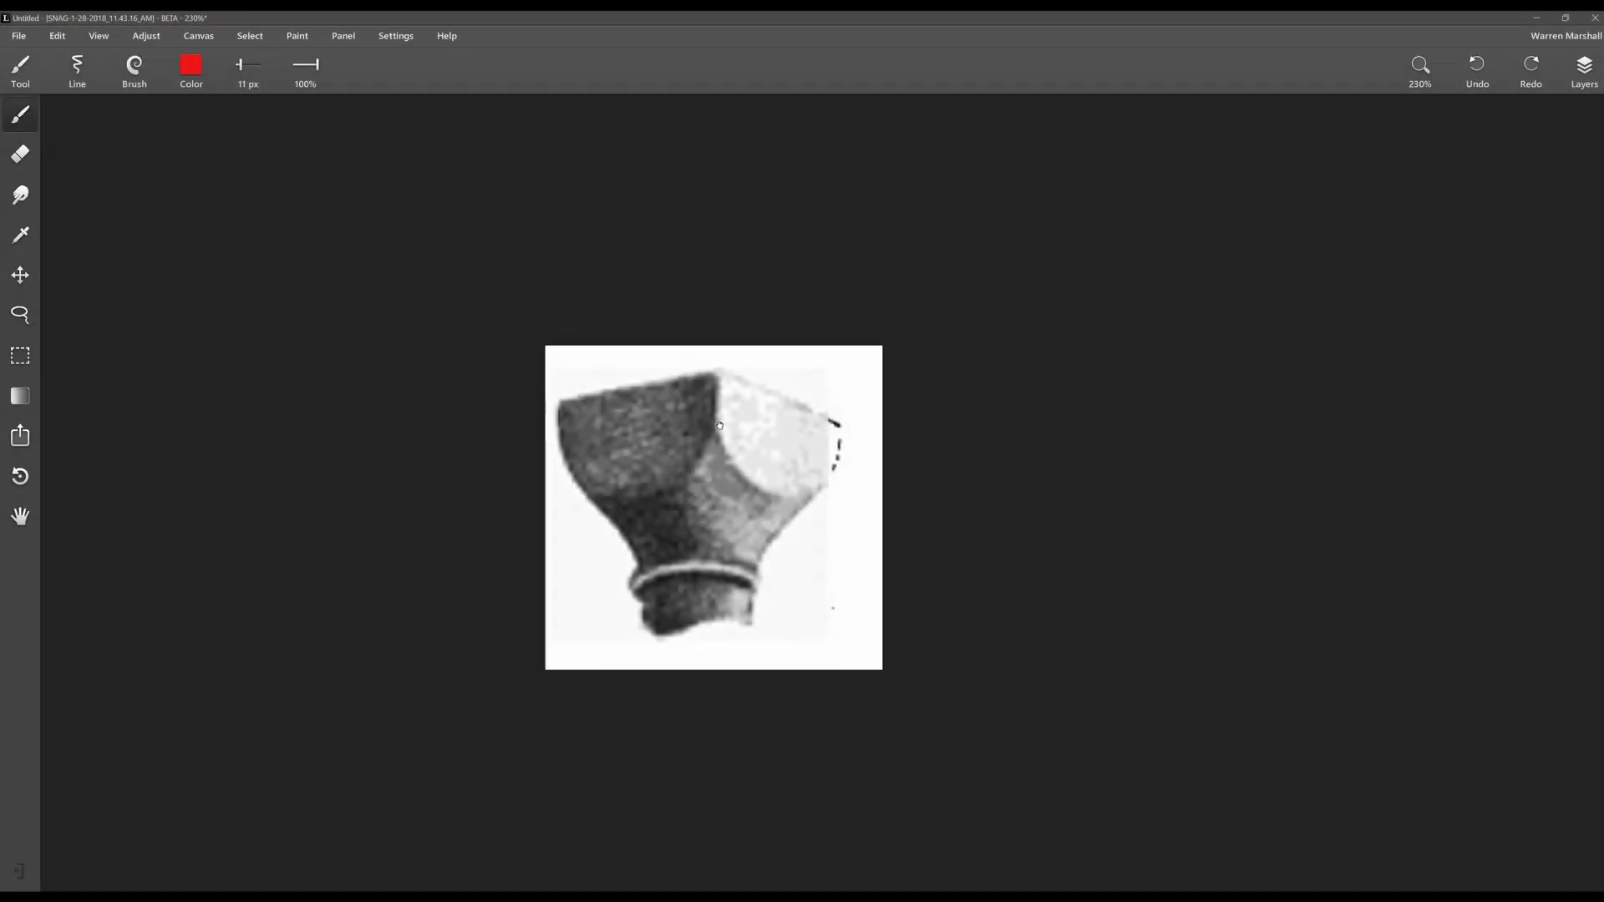
scroll(723, 443, down, 5)
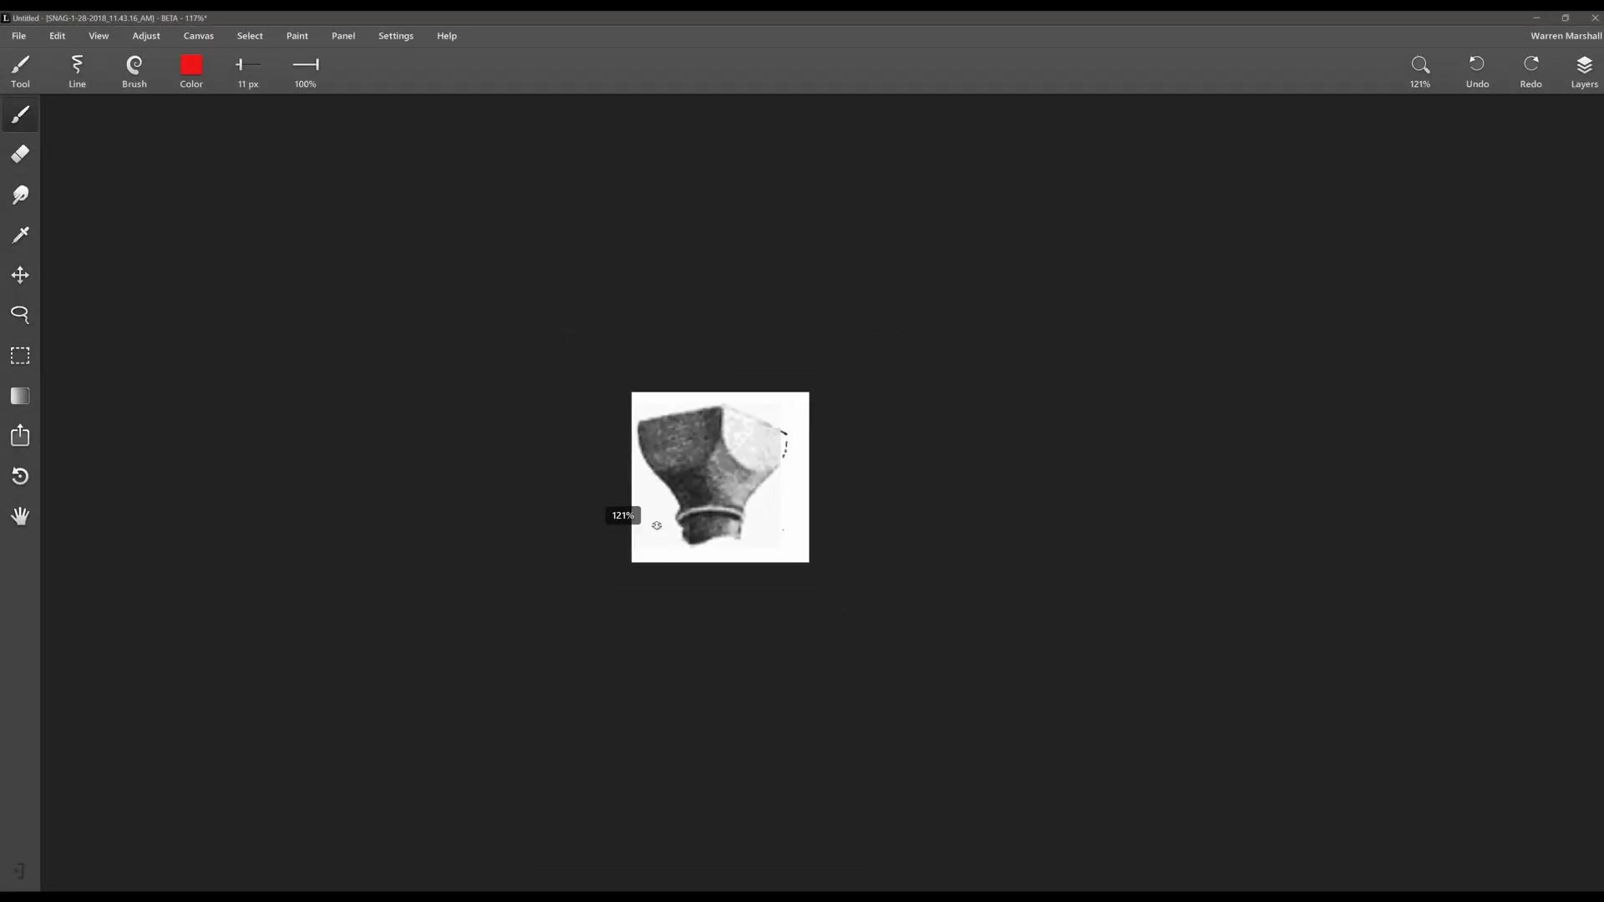
ctrl+drag(657, 526, 810, 422)
drag(824, 505, 680, 463)
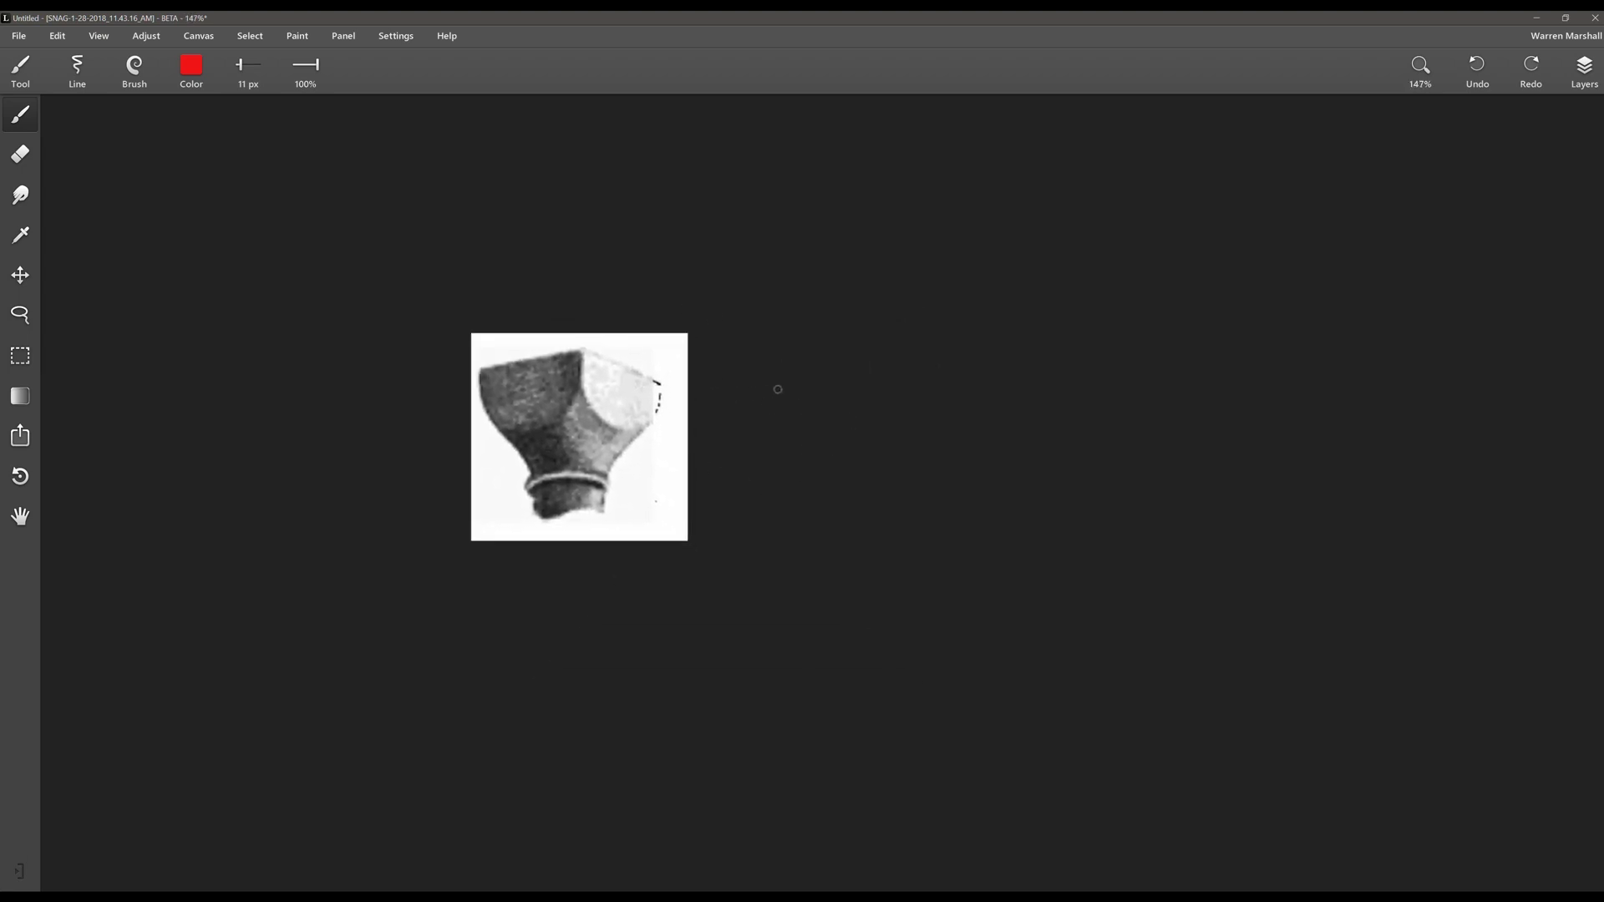
drag(778, 407, 763, 439)
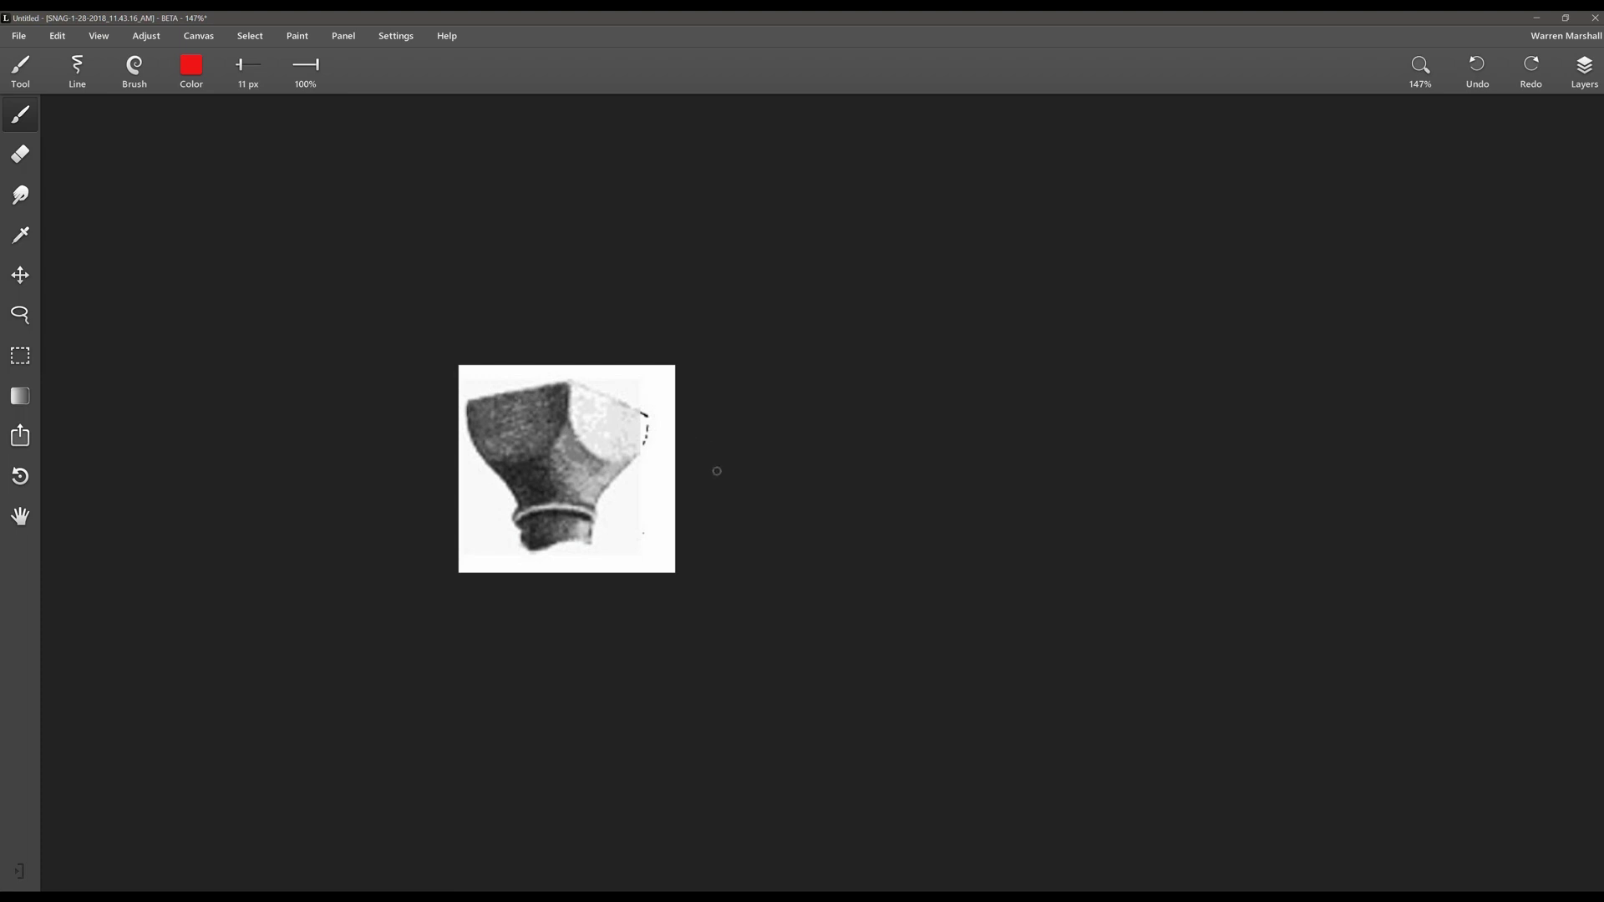
middle_drag(717, 471, 759, 450)
mouse_move(759, 450)
mouse_down()
mouse_move(827, 383)
mouse_move(724, 468)
mouse_move(749, 447)
mouse_up()
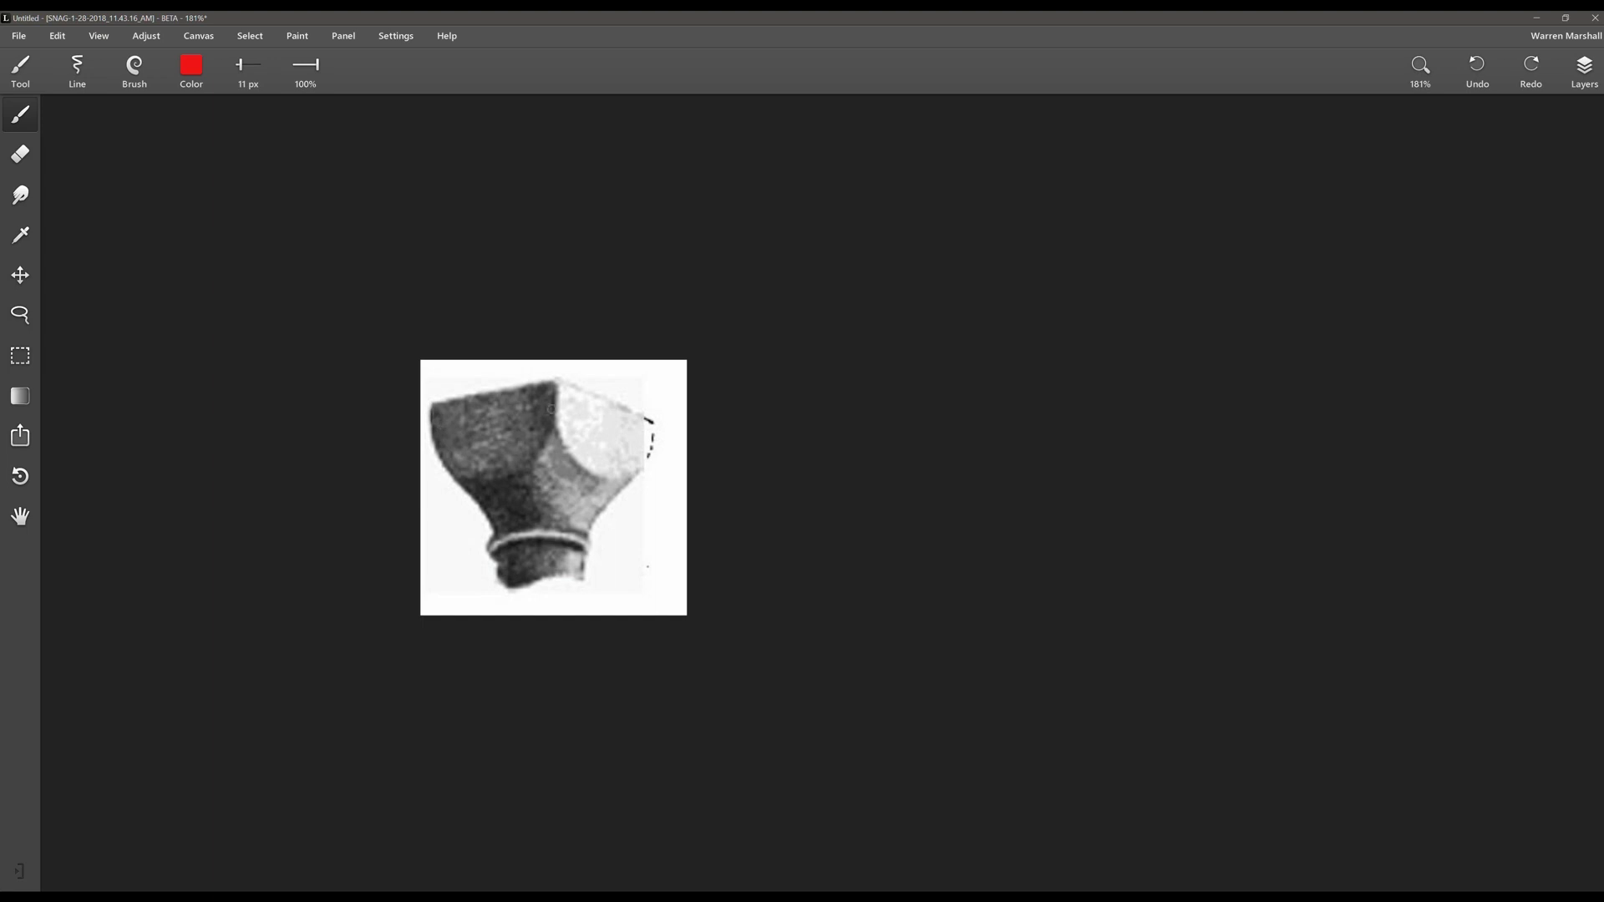
Sketch a red U-shaped arc beside the reference picture and strokes on the capital's faces, then undo them.
drag(749, 426, 853, 426)
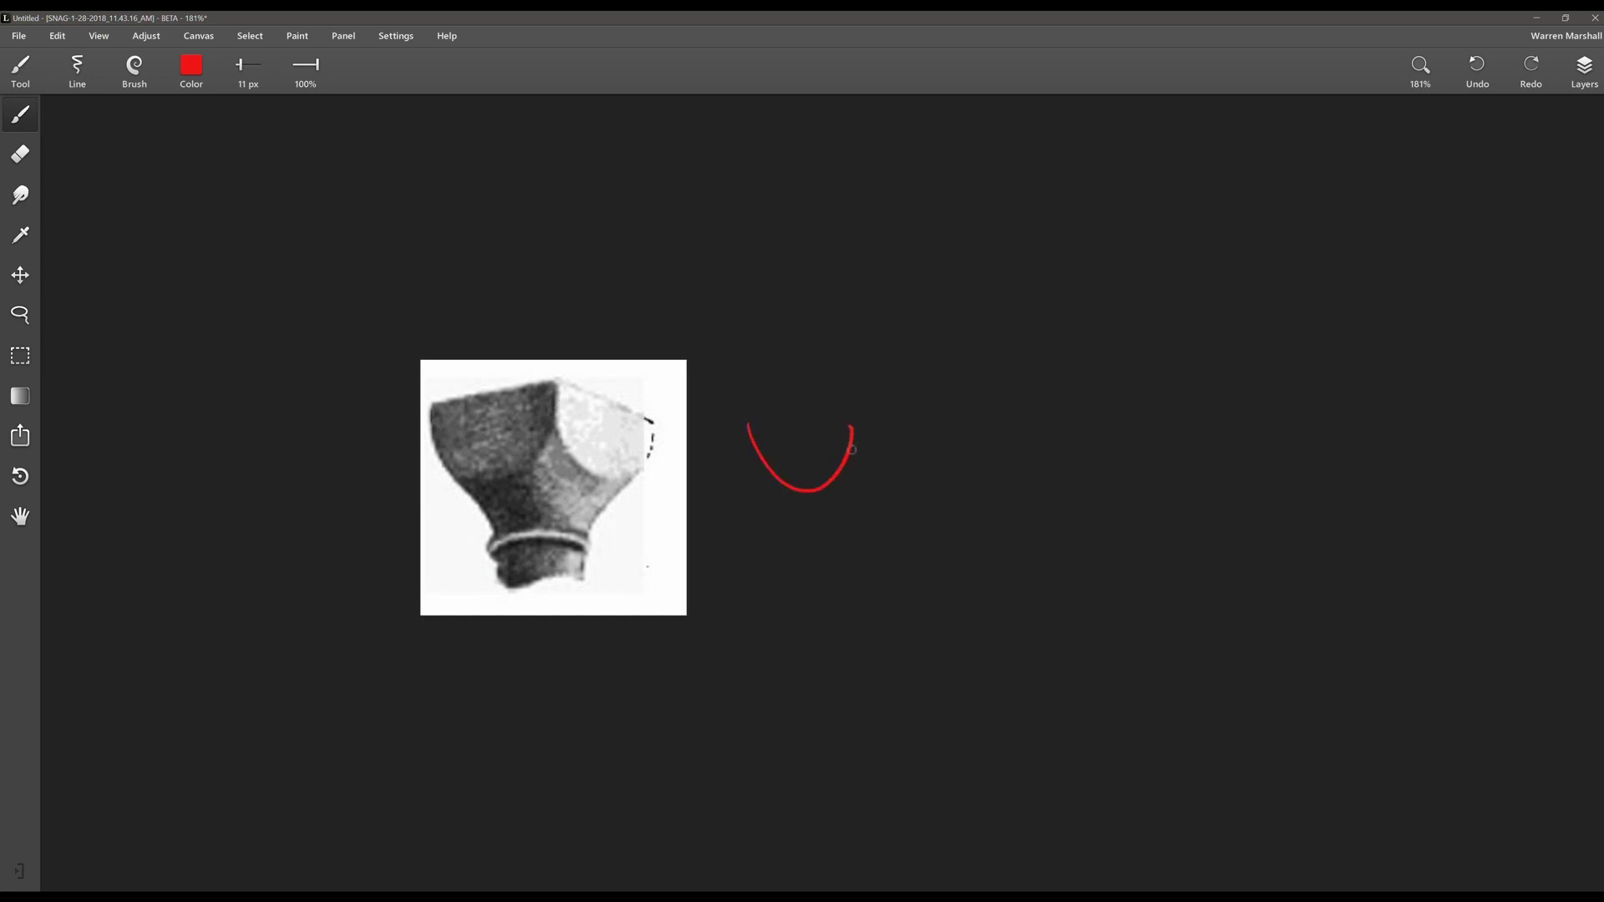
key(ctrl+z)
mouse_move(443, 408)
mouse_down()
mouse_move(540, 383)
mouse_move(664, 414)
mouse_move(548, 382)
mouse_up()
key(ctrl+z)
key(ctrl+z)
key(ctrl+z)
key(ctrl+z)
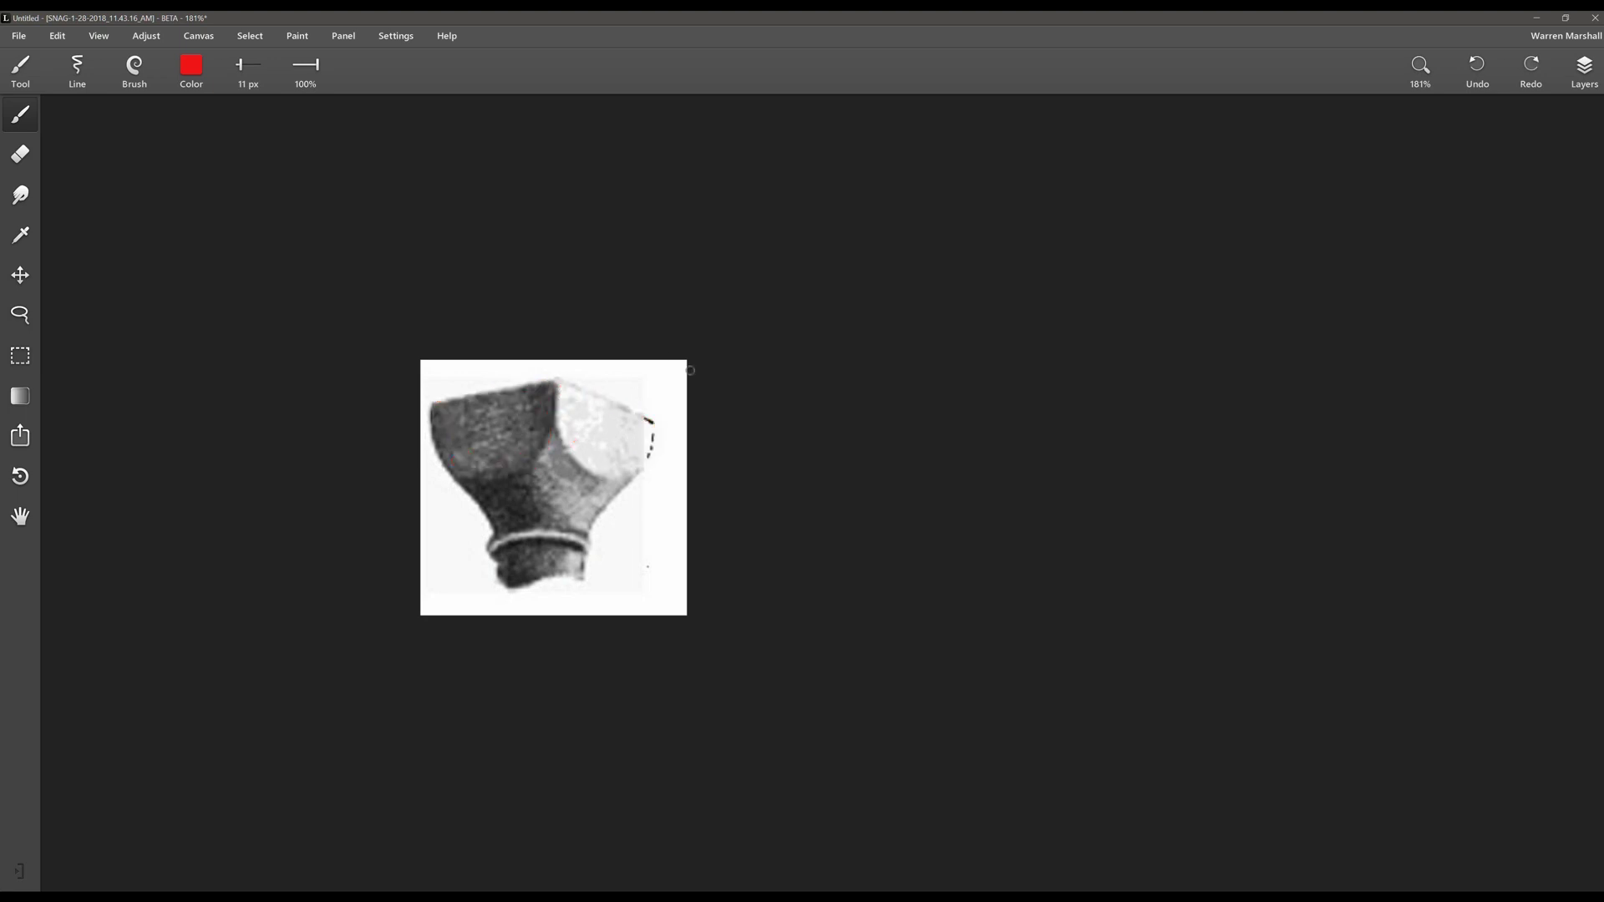
Trace the capital's two outer side curves and its central corner edge in red, then undo the strokes.
middle_drag(558, 415, 598, 405)
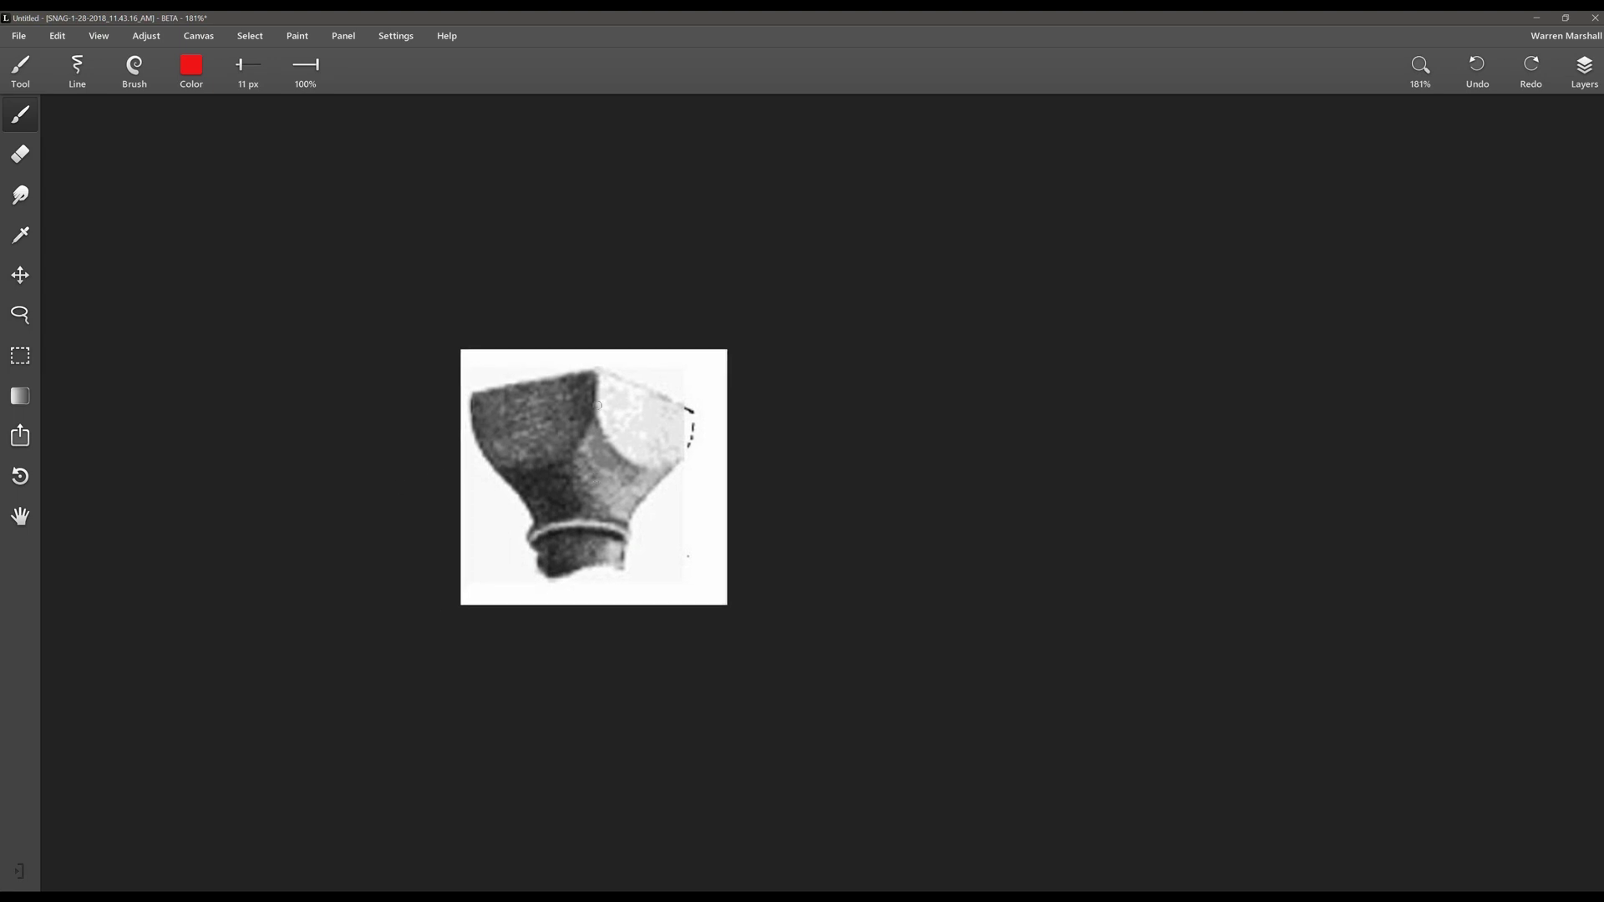
drag(694, 414, 621, 515)
drag(476, 414, 533, 543)
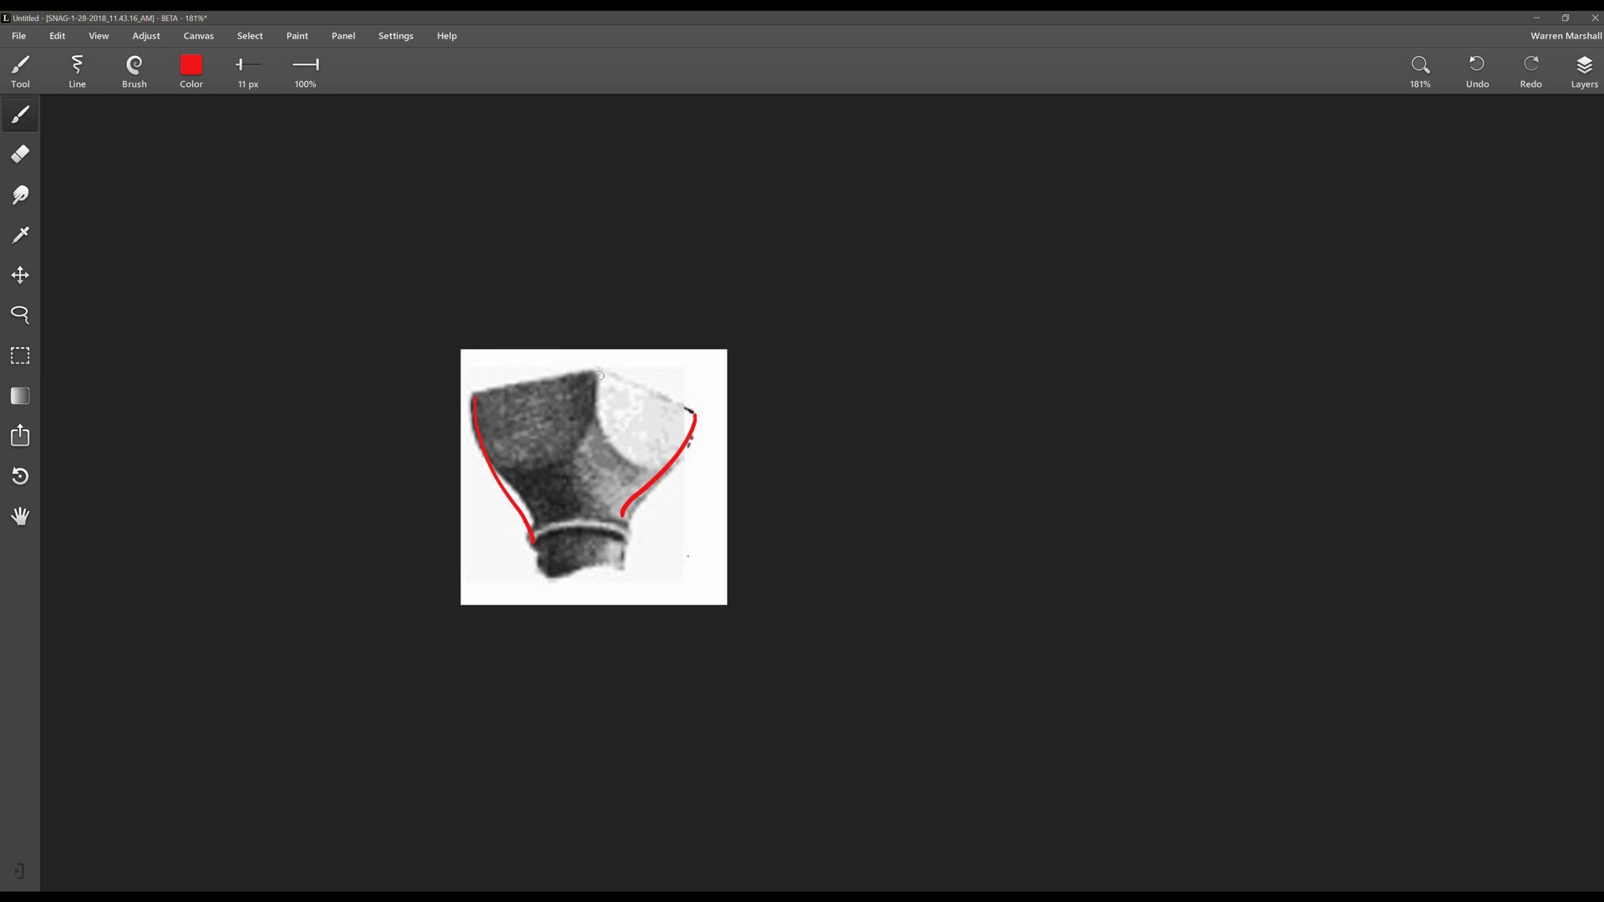
drag(599, 375, 587, 522)
key(ctrl+z)
key(ctrl+z)
key(ctrl+z)
middle_drag(634, 438, 840, 435)
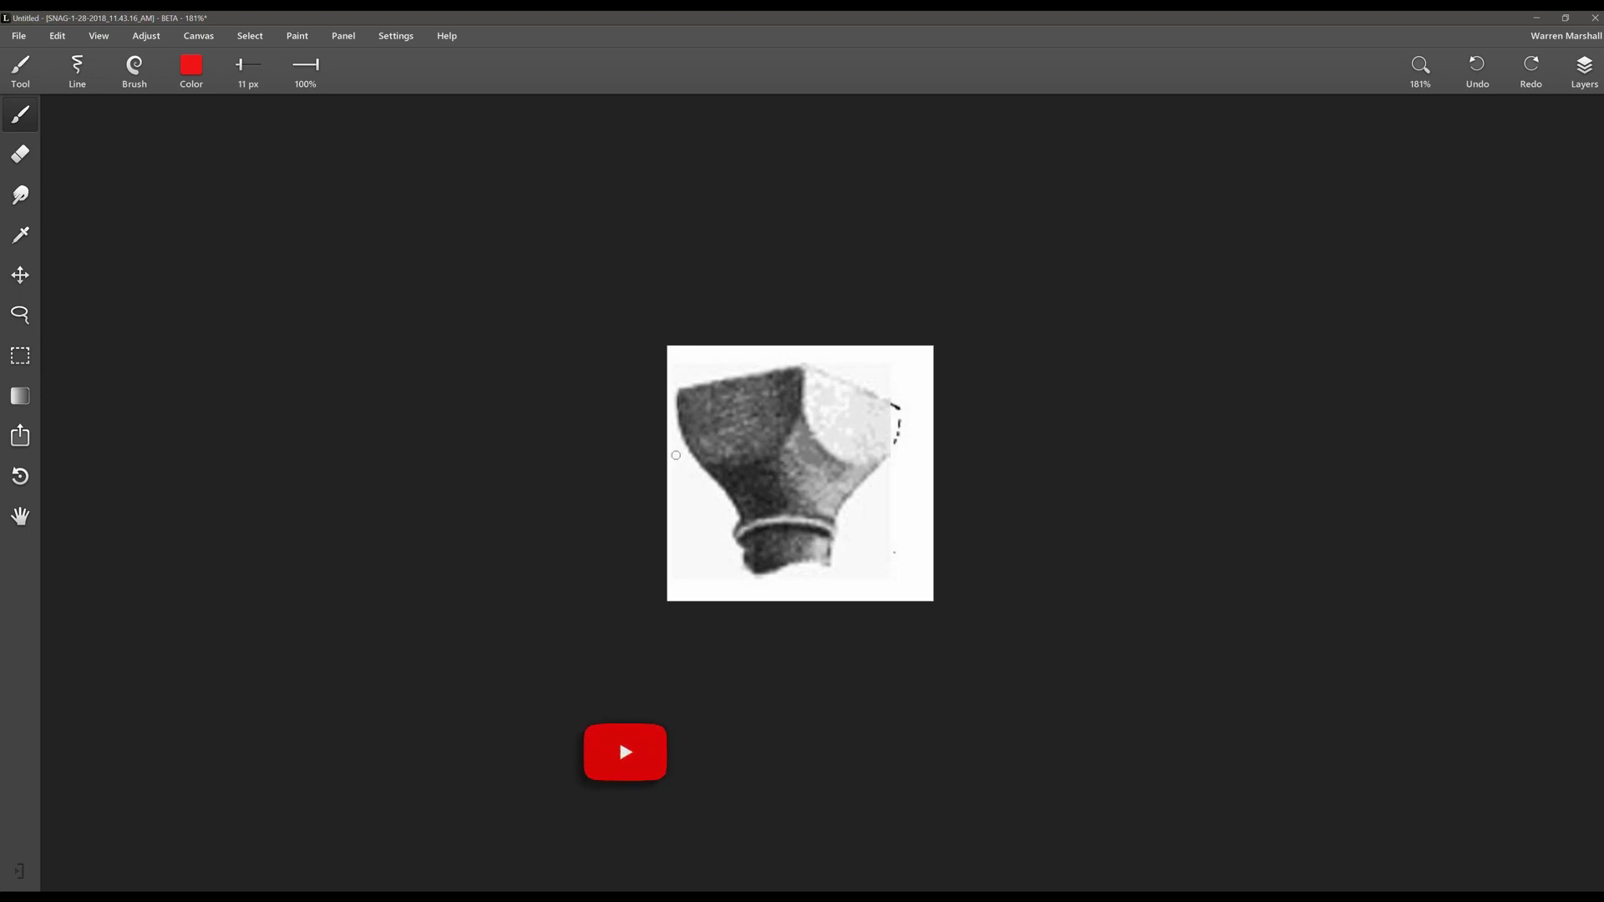
scroll(891, 375, up, 5)
scroll(891, 375, down, 6)
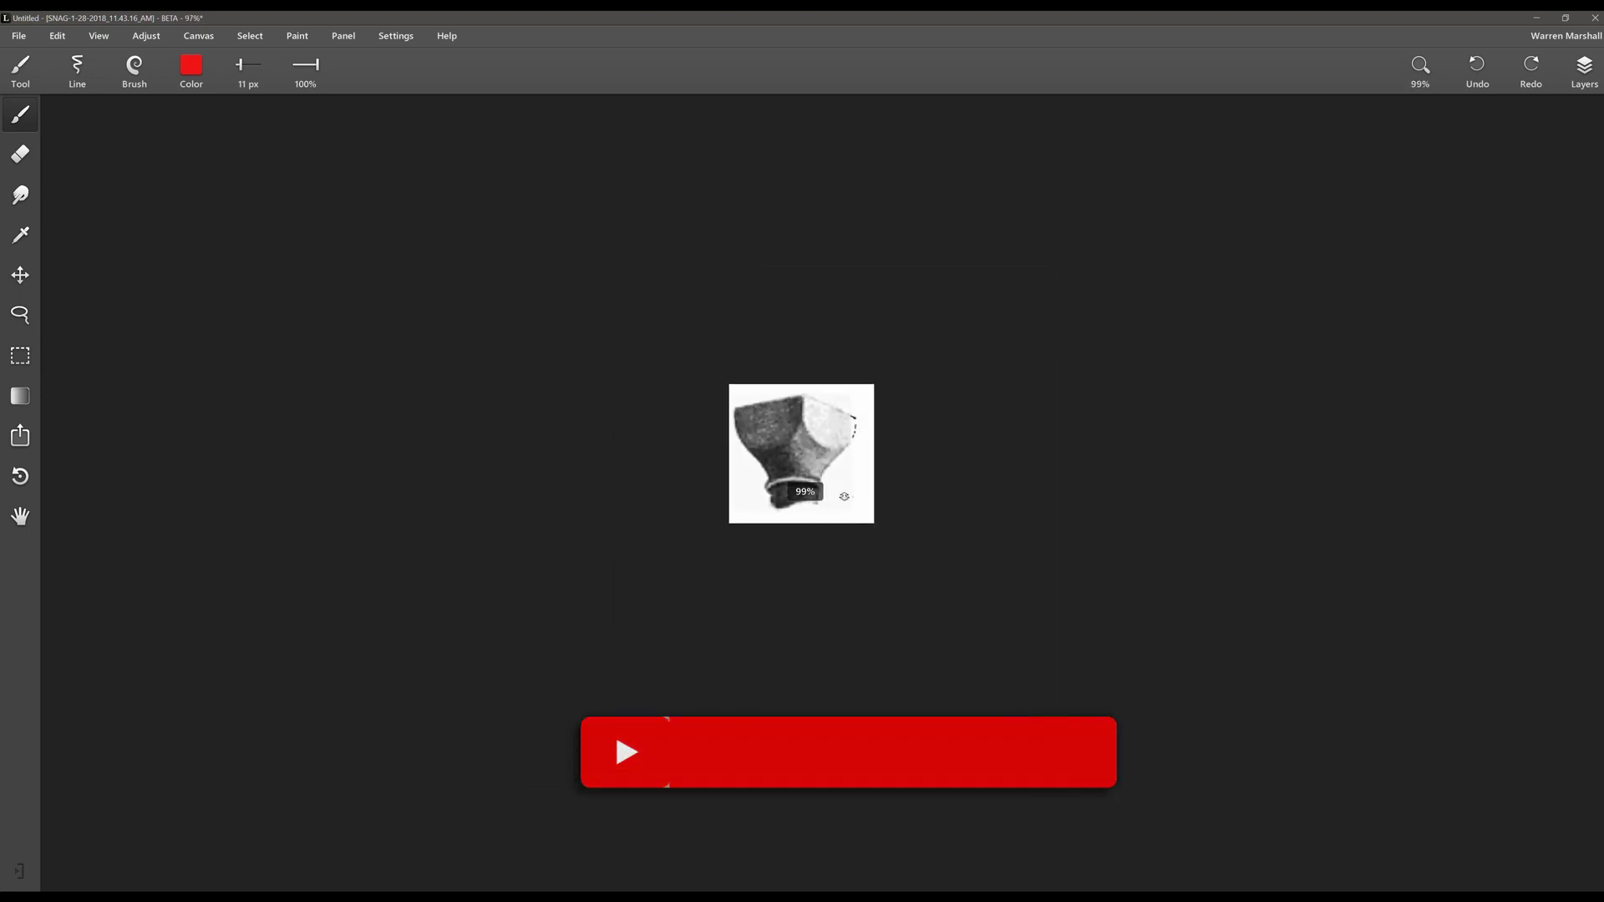
ctrl+middle_drag(889, 420, 1090, 371)
mouse_move(968, 389)
middle_down()
mouse_move(960, 433)
mouse_move(930, 433)
mouse_move(949, 433)
mouse_move(953, 408)
middle_up()
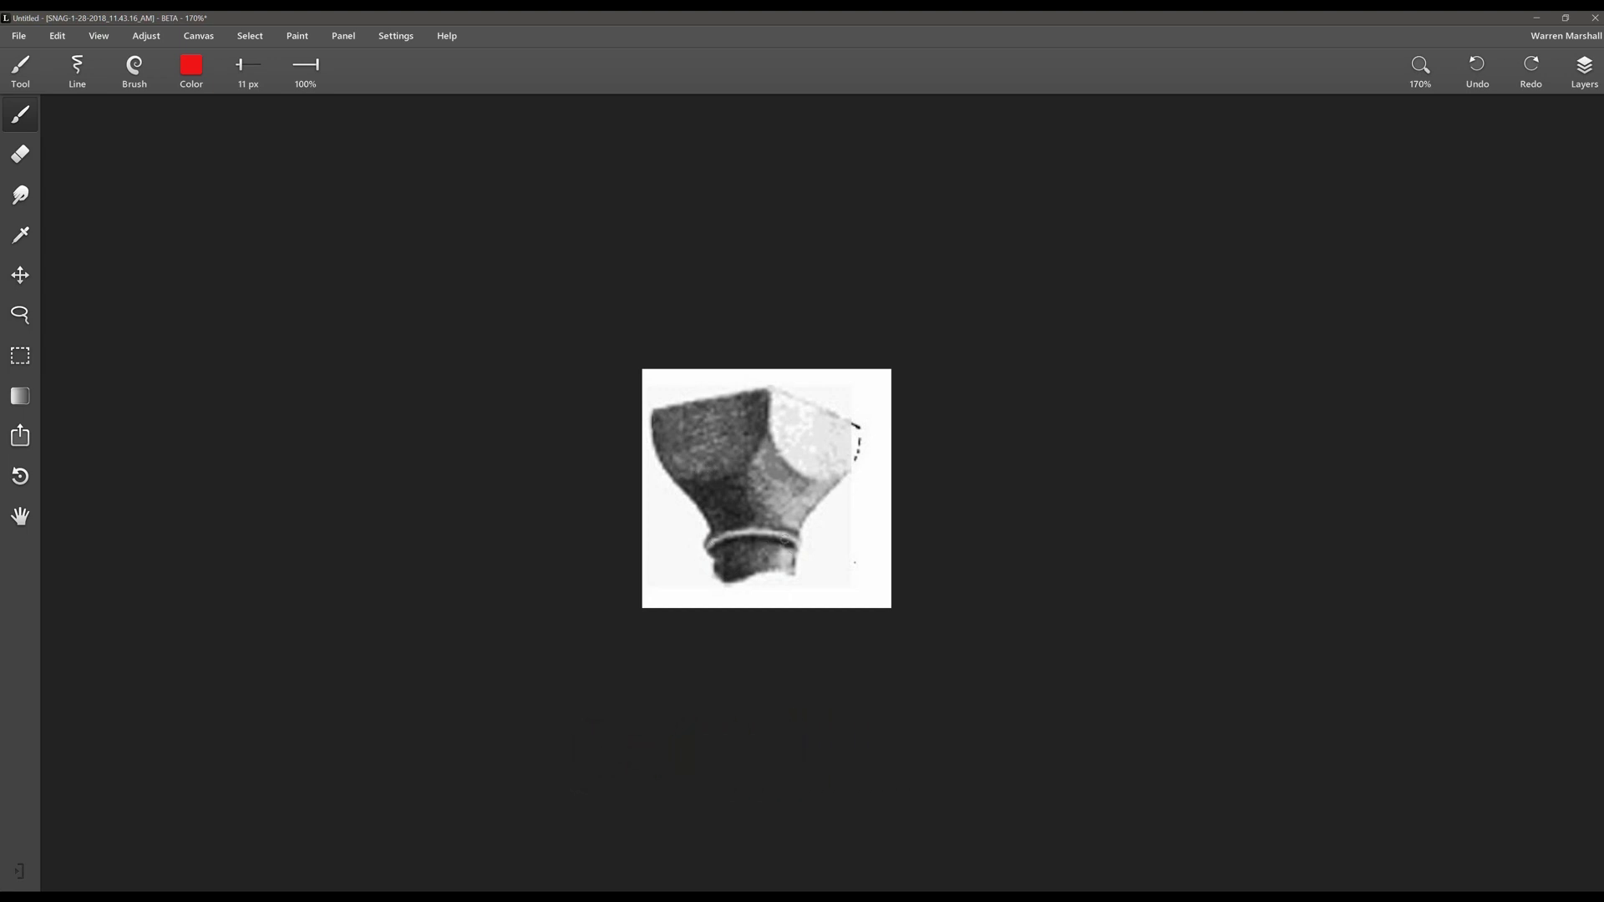
Outline the capital's round neck ring, square top and tapering sides in red, then undo all the strokes.
mouse_move(797, 538)
mouse_down()
mouse_move(708, 539)
mouse_move(798, 539)
mouse_up()
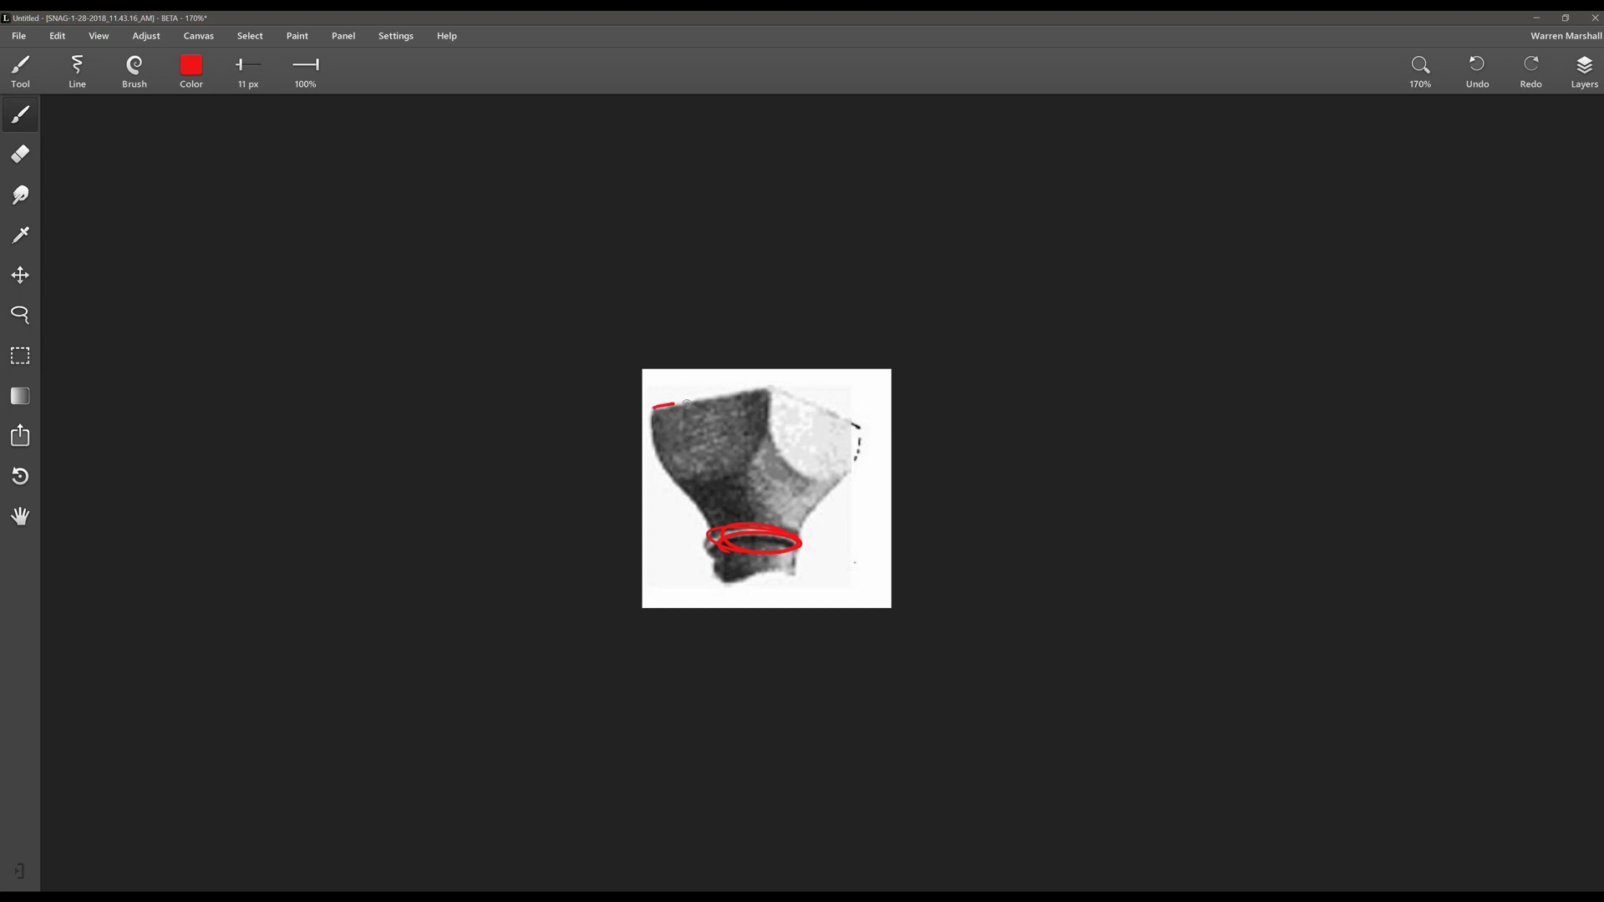
mouse_move(770, 391)
mouse_down()
mouse_move(856, 442)
mouse_move(765, 461)
mouse_up()
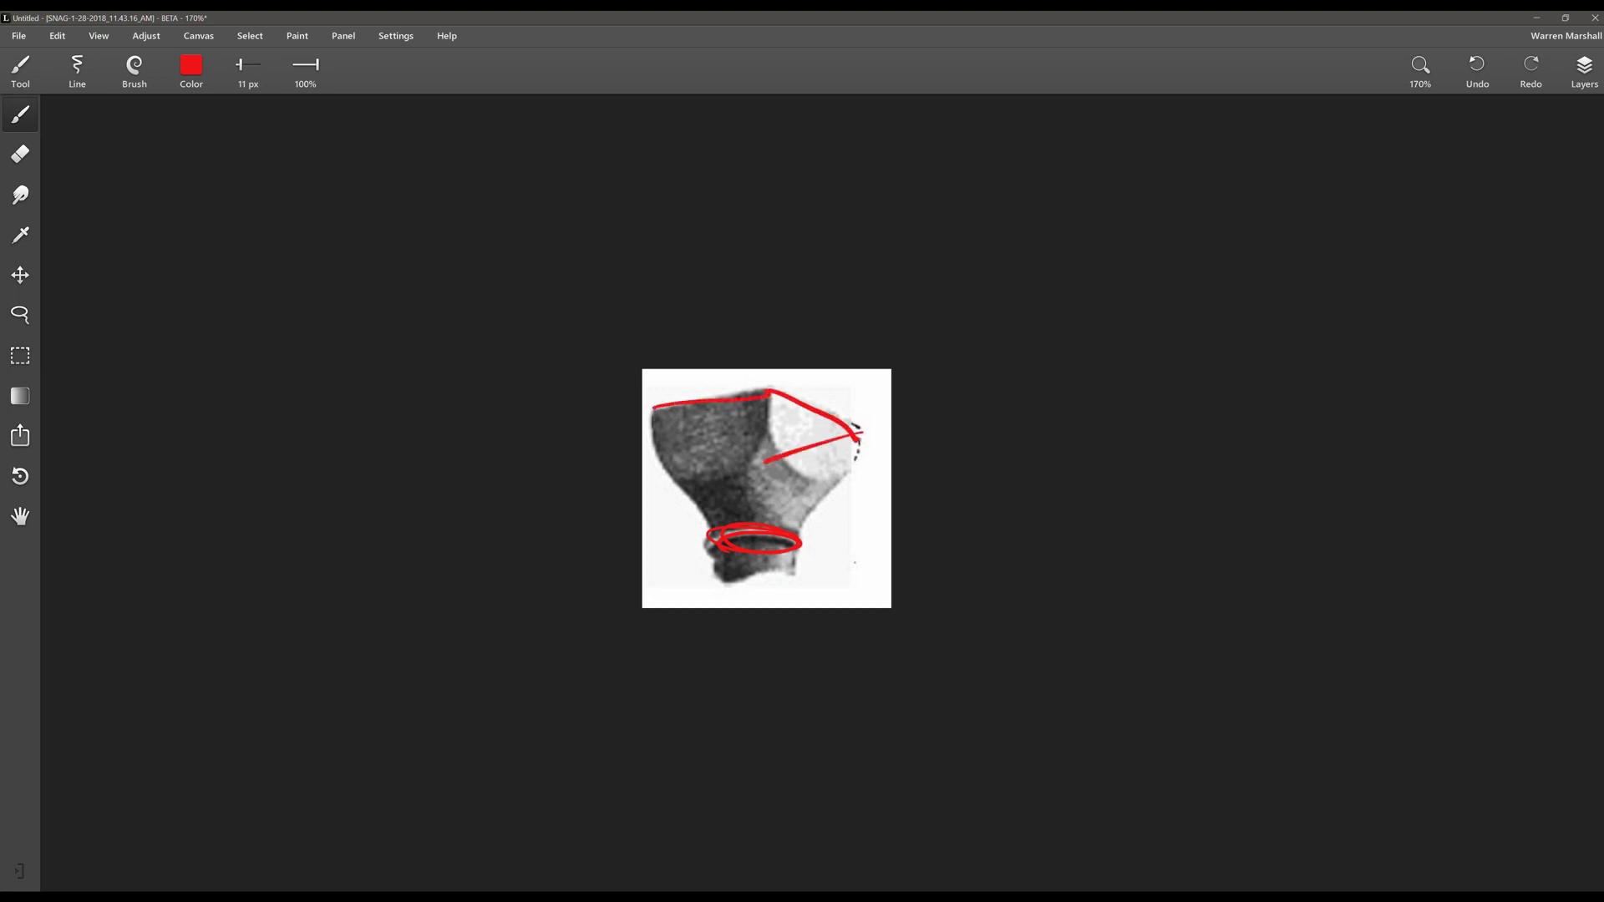
drag(859, 441, 799, 532)
drag(679, 479, 711, 532)
key(ctrl+z)
key(ctrl+z)
key(ctrl+z)
key(ctrl+z)
key(ctrl+z)
key(ctrl+z)
key(ctrl+z)
mouse_move(801, 462)
ctrl+mouse_down()
mouse_move(937, 391)
mouse_move(823, 462)
ctrl+mouse_up()
drag(902, 410, 903, 414)
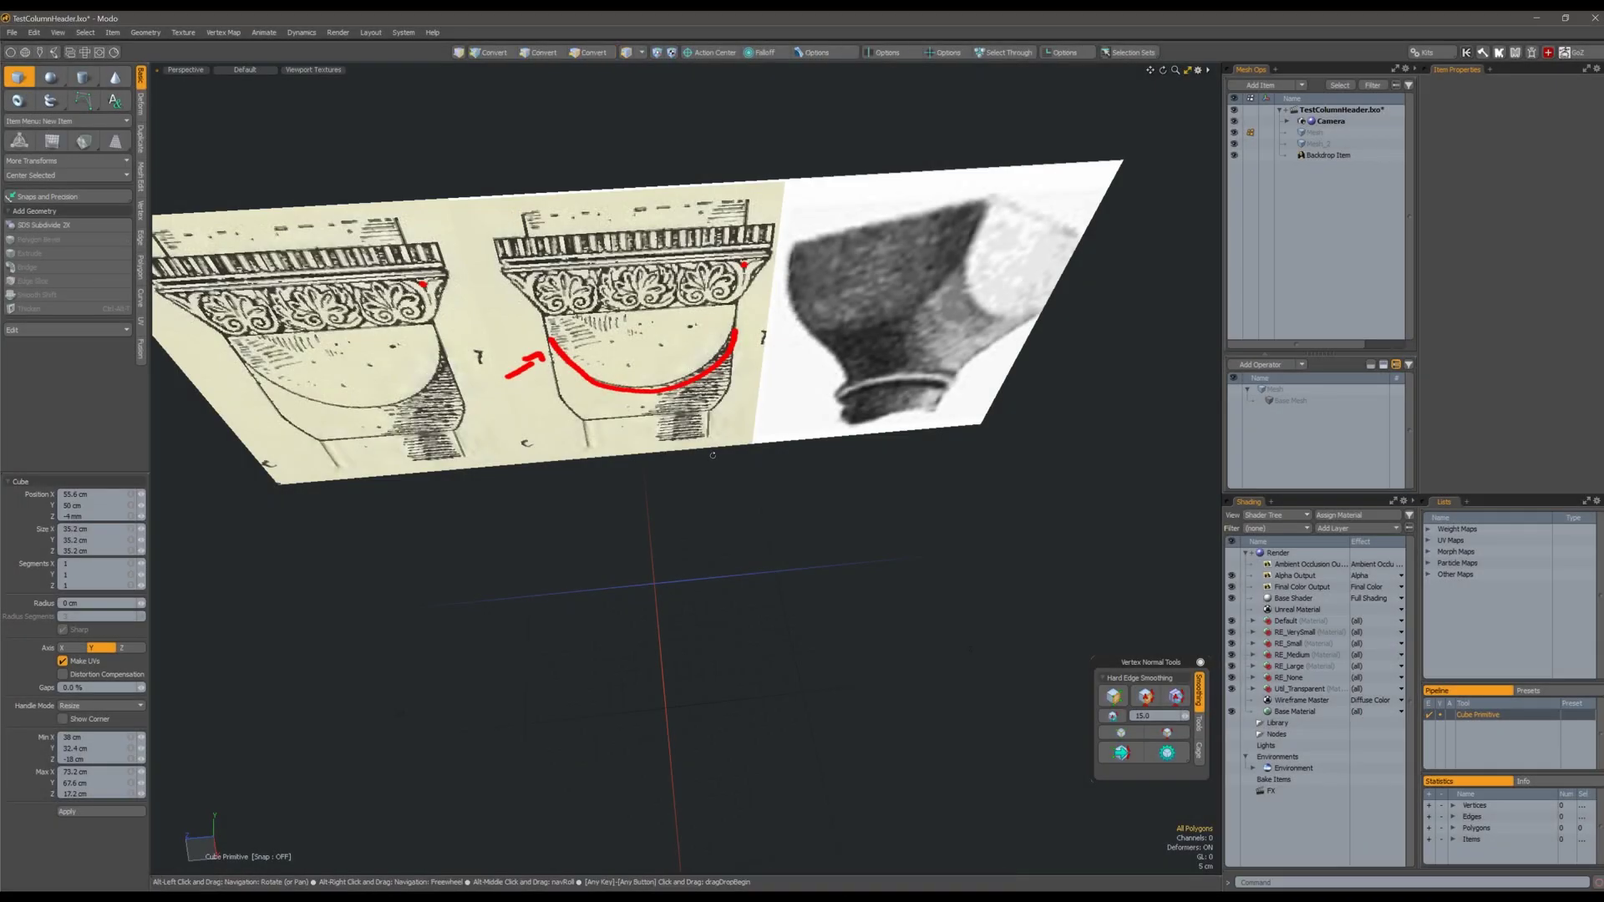
In Modo, draw an upright 24-sided cylinder with a radius of about 18.4 cm in front of the reference backdrop.
alt+drag(782, 621, 709, 493)
scroll(710, 482, down, 3)
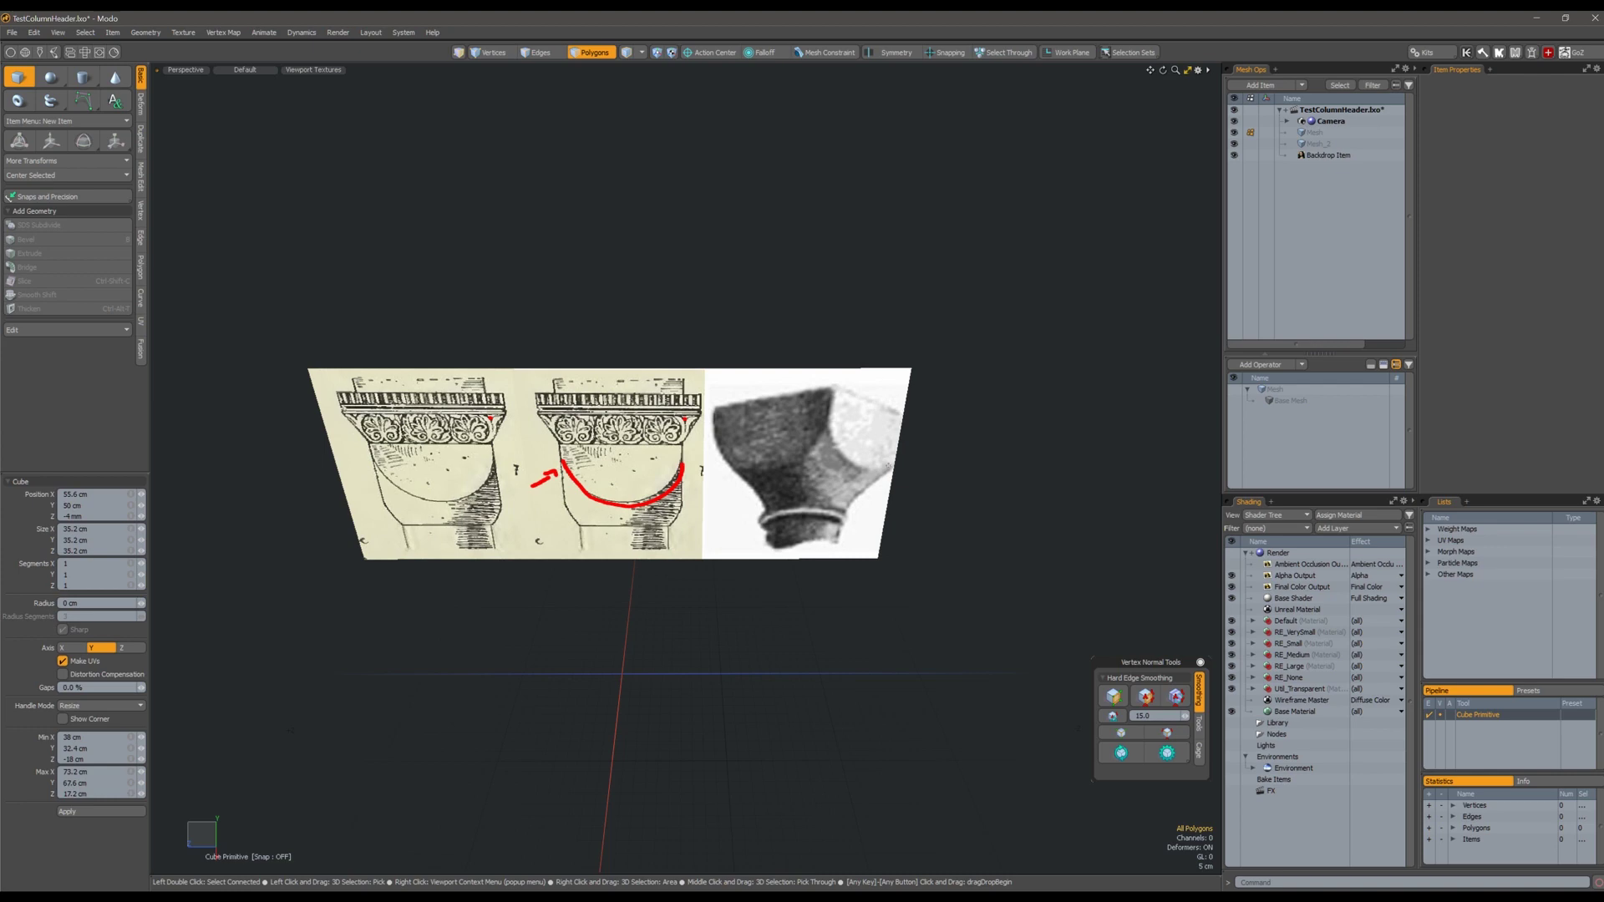
key(q)
alt+drag(874, 491, 788, 485)
click(83, 79)
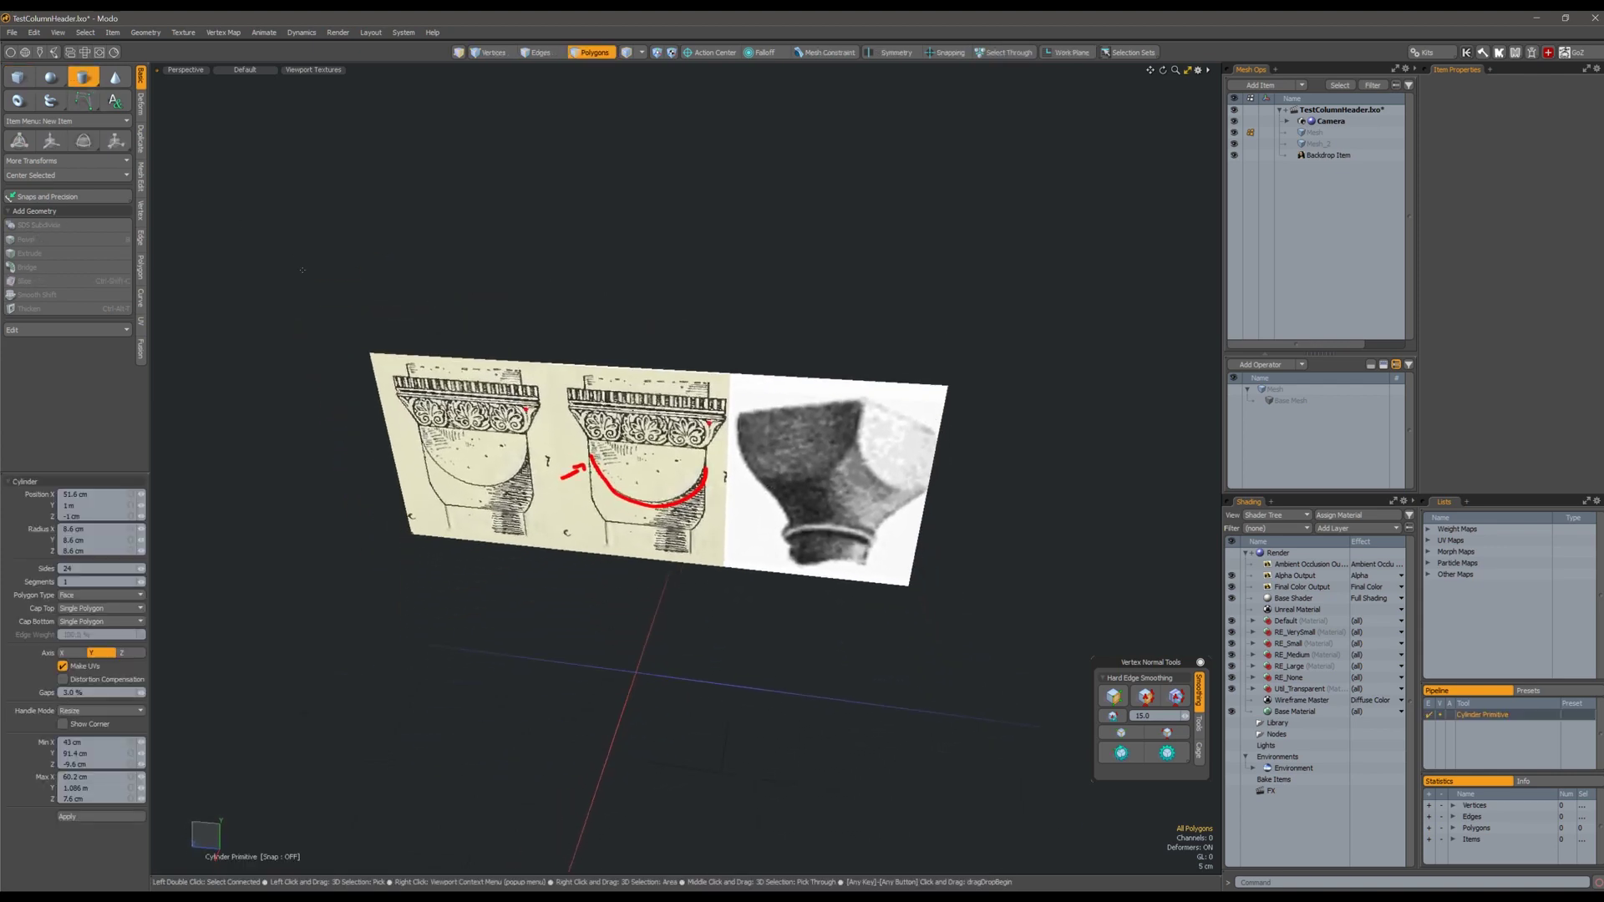
alt+drag(687, 625, 730, 327)
scroll(756, 584, up, 3)
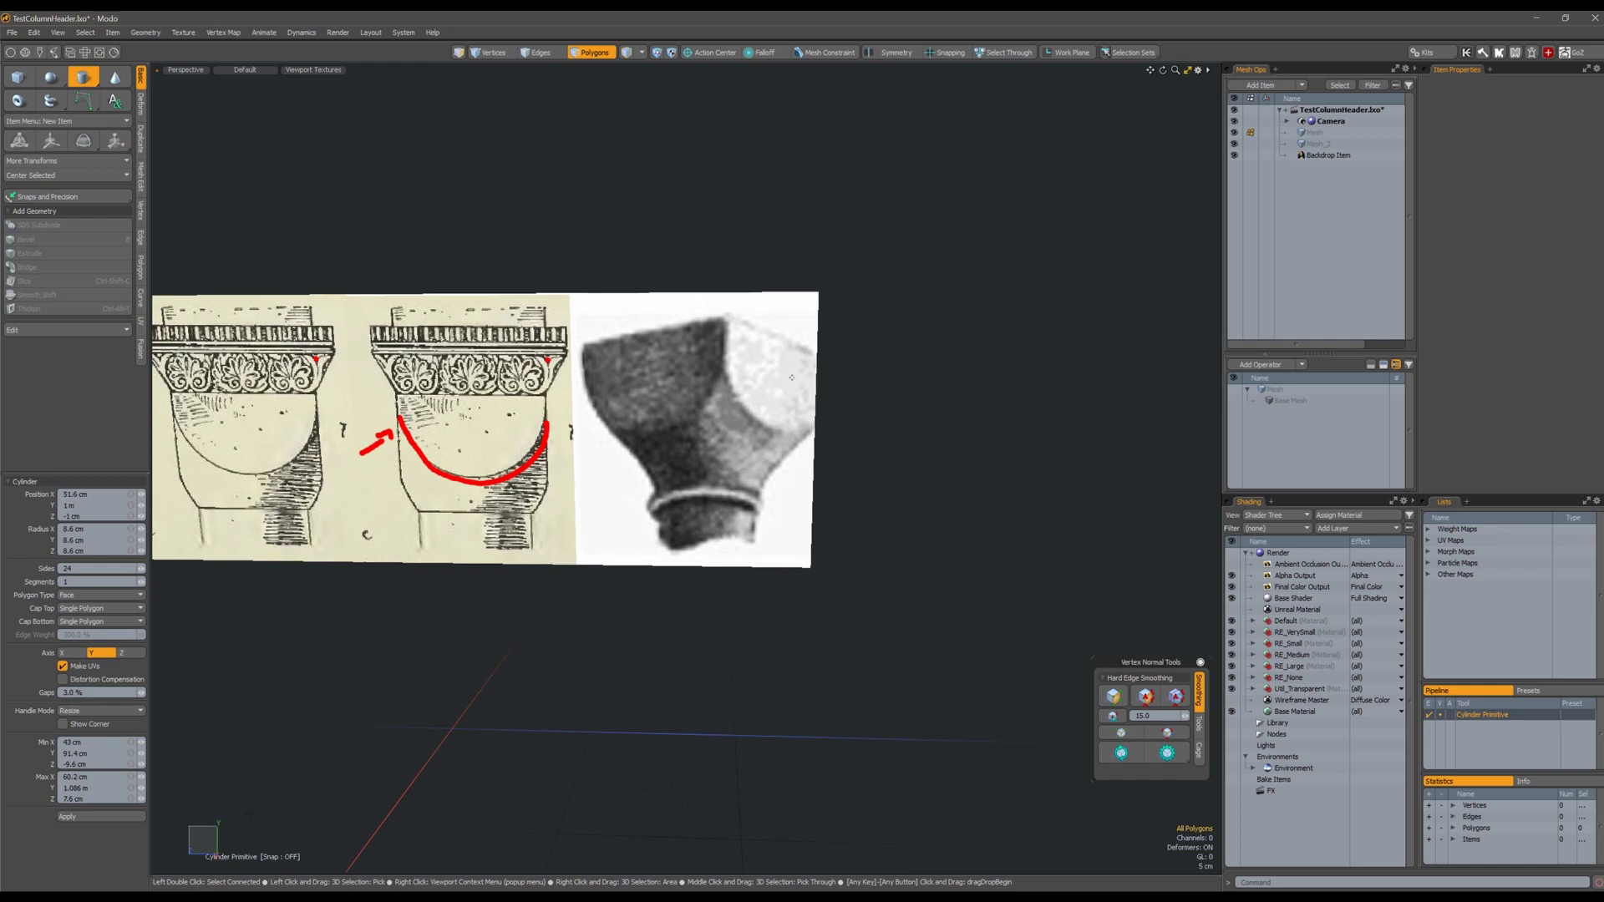
alt+drag(792, 377, 688, 544)
ctrl+alt+drag(649, 473, 621, 438)
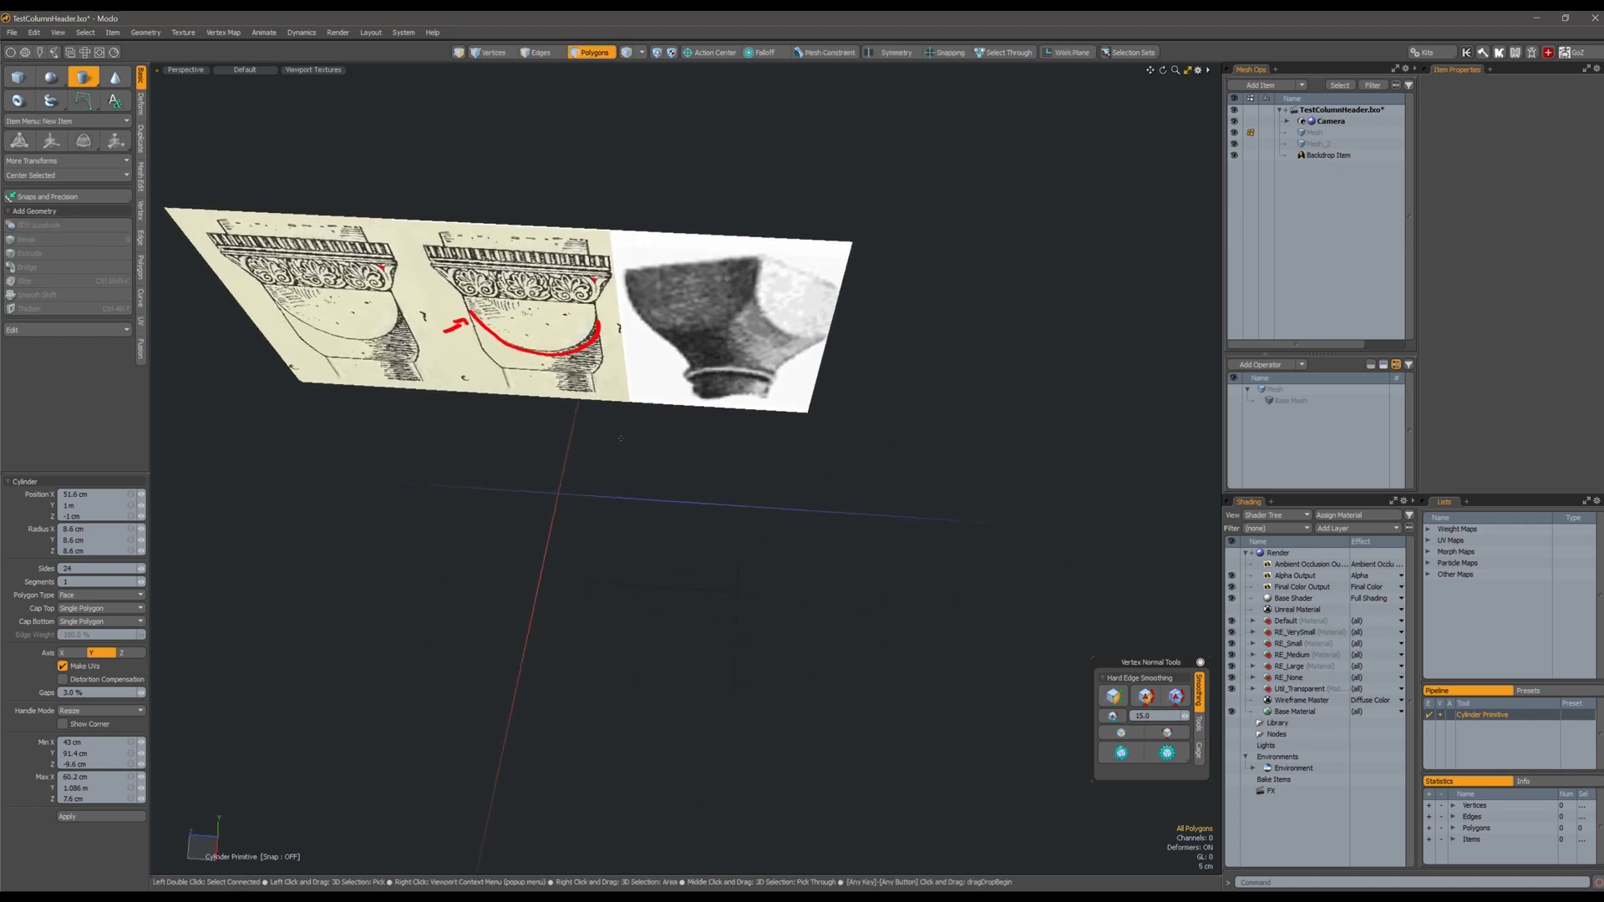
alt+drag(673, 504, 742, 522)
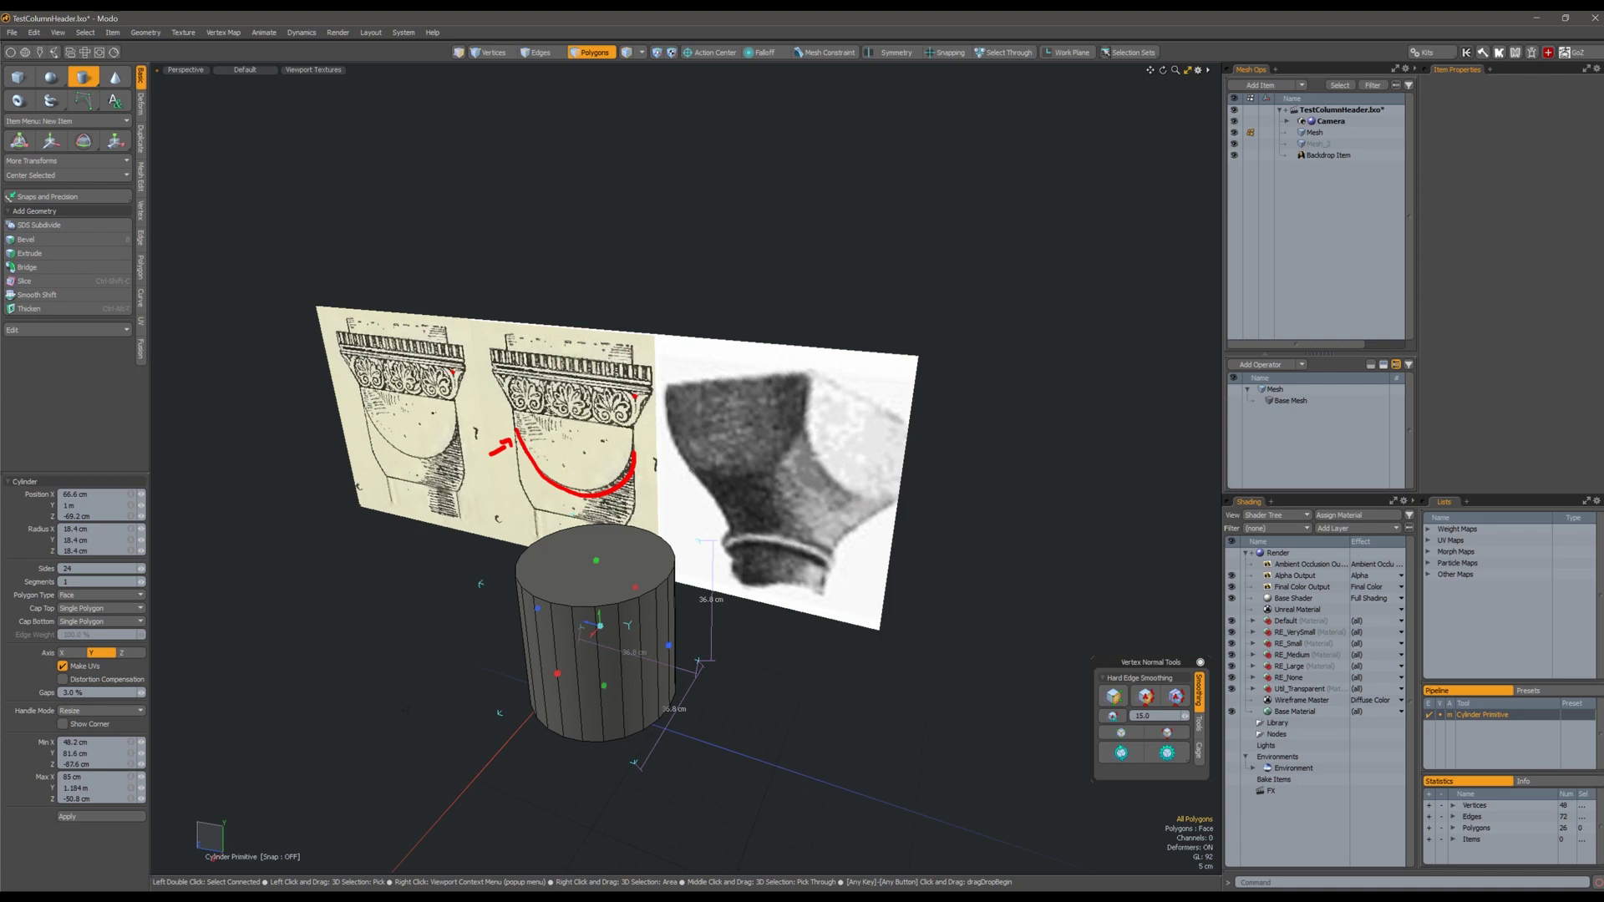
Reduce the cylinder's height to about 23.5 cm and finish the primitive.
alt+drag(897, 381, 693, 435)
alt+drag(693, 434, 735, 447)
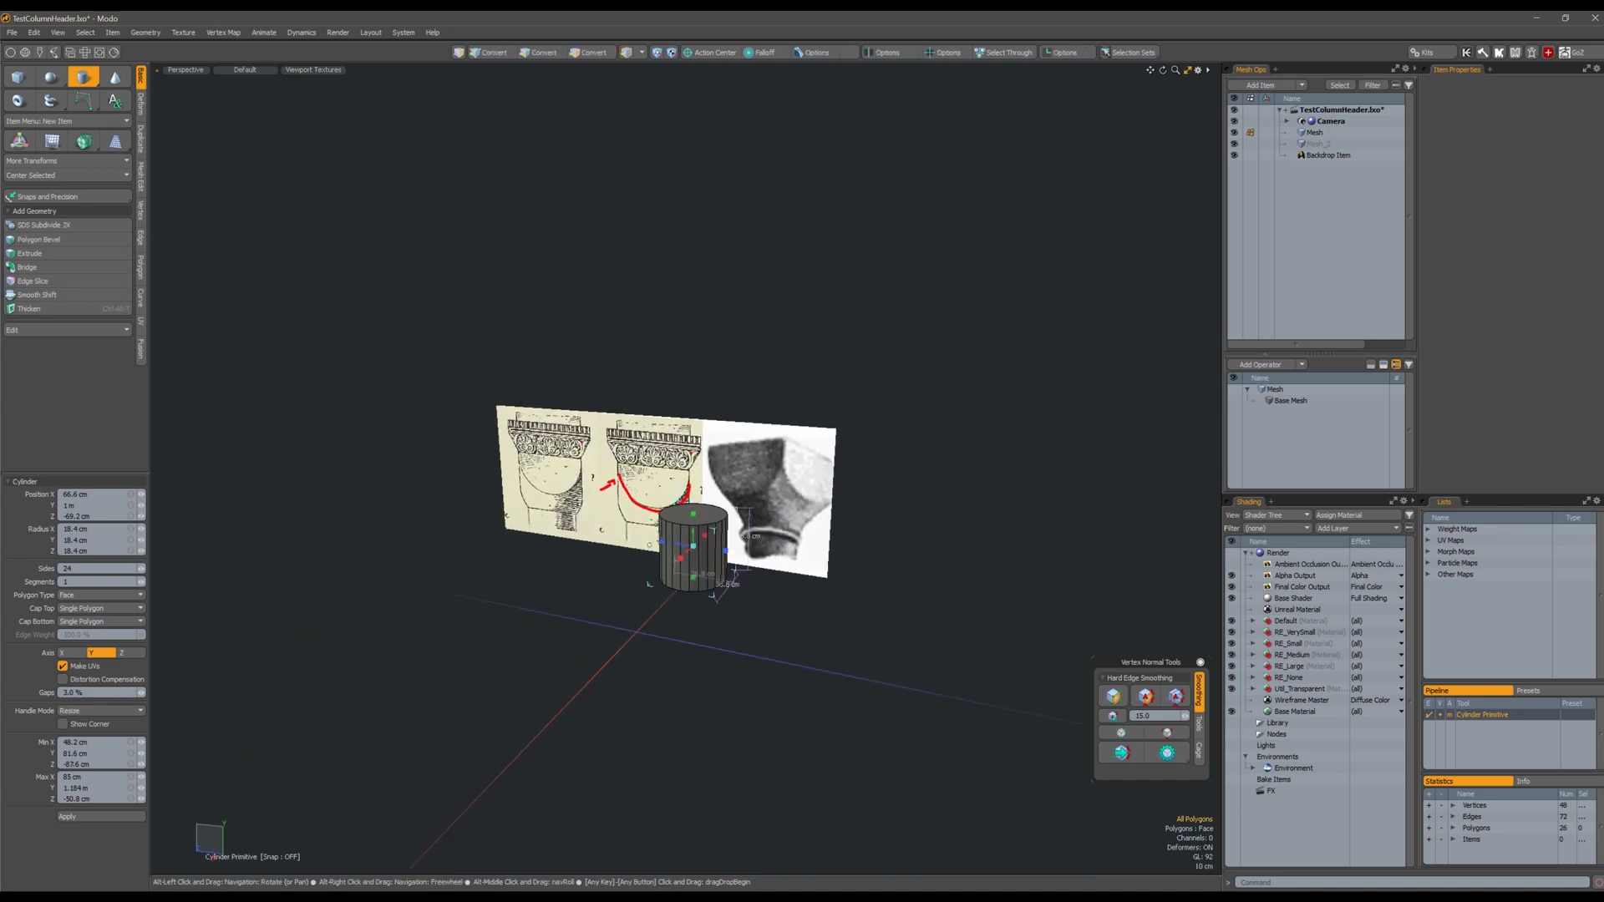
drag(694, 517, 758, 568)
alt+drag(759, 568, 673, 547)
key(space)
Delete the cylinder's top and bottom cap polygons by inverting a selection of its side wall.
click(688, 613)
key(l)
drag(680, 612, 771, 546)
key(bracketleft)
key(Delete)
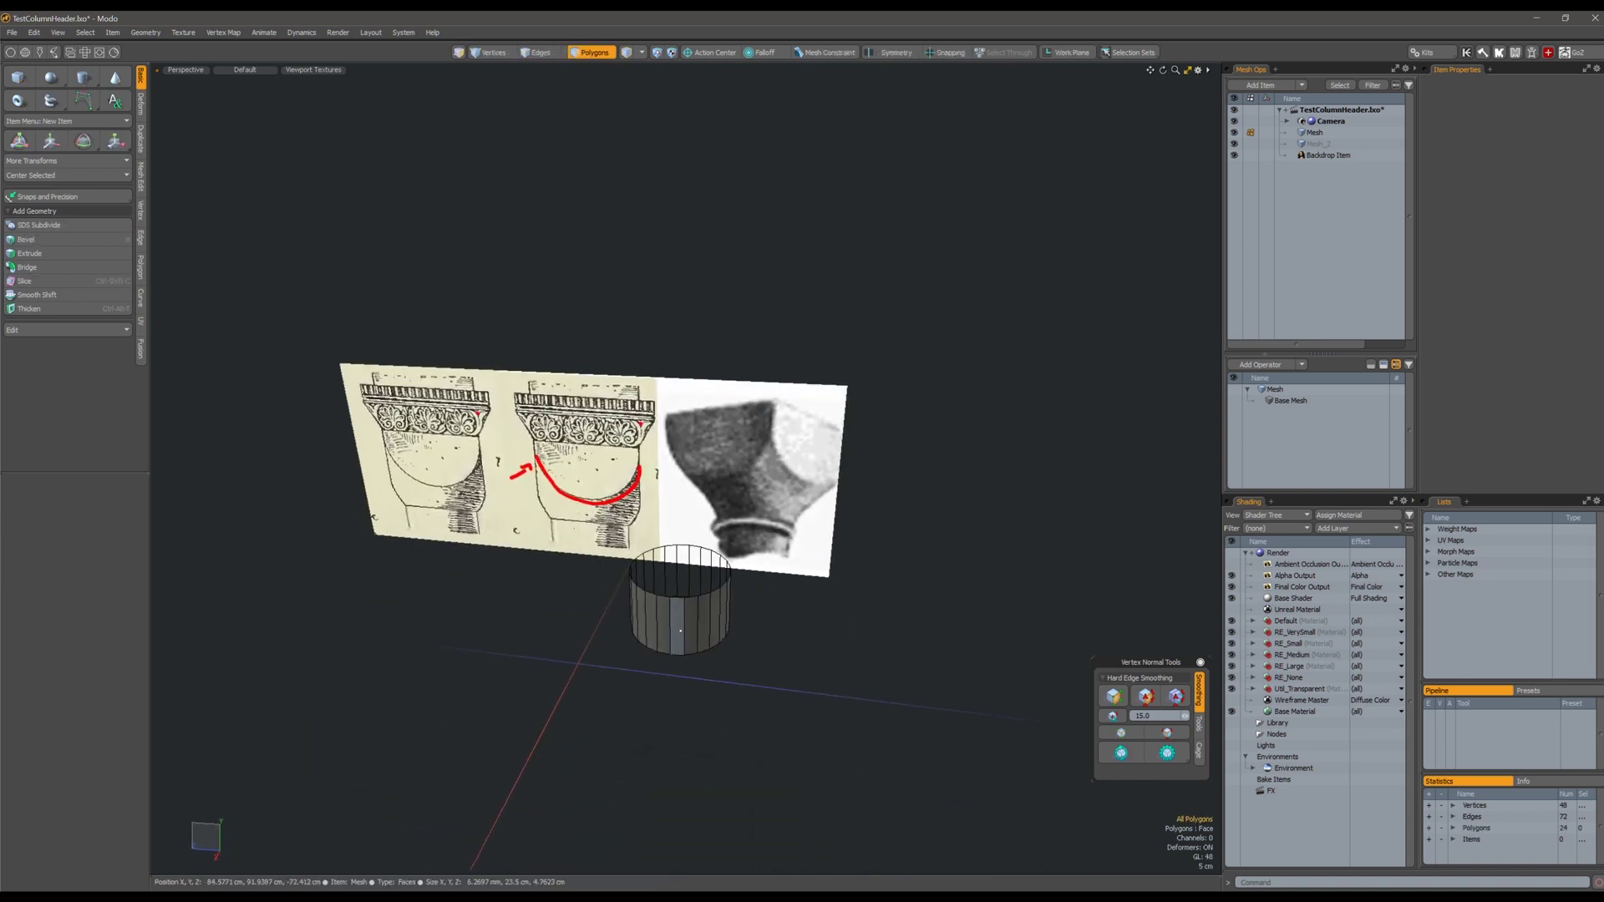
Select all of the cylinder's side polygons and generate a bounding box around them with AABB - Selection.
double_click(679, 626)
alt+shift+drag(678, 625, 665, 652)
key(ctrl+1)
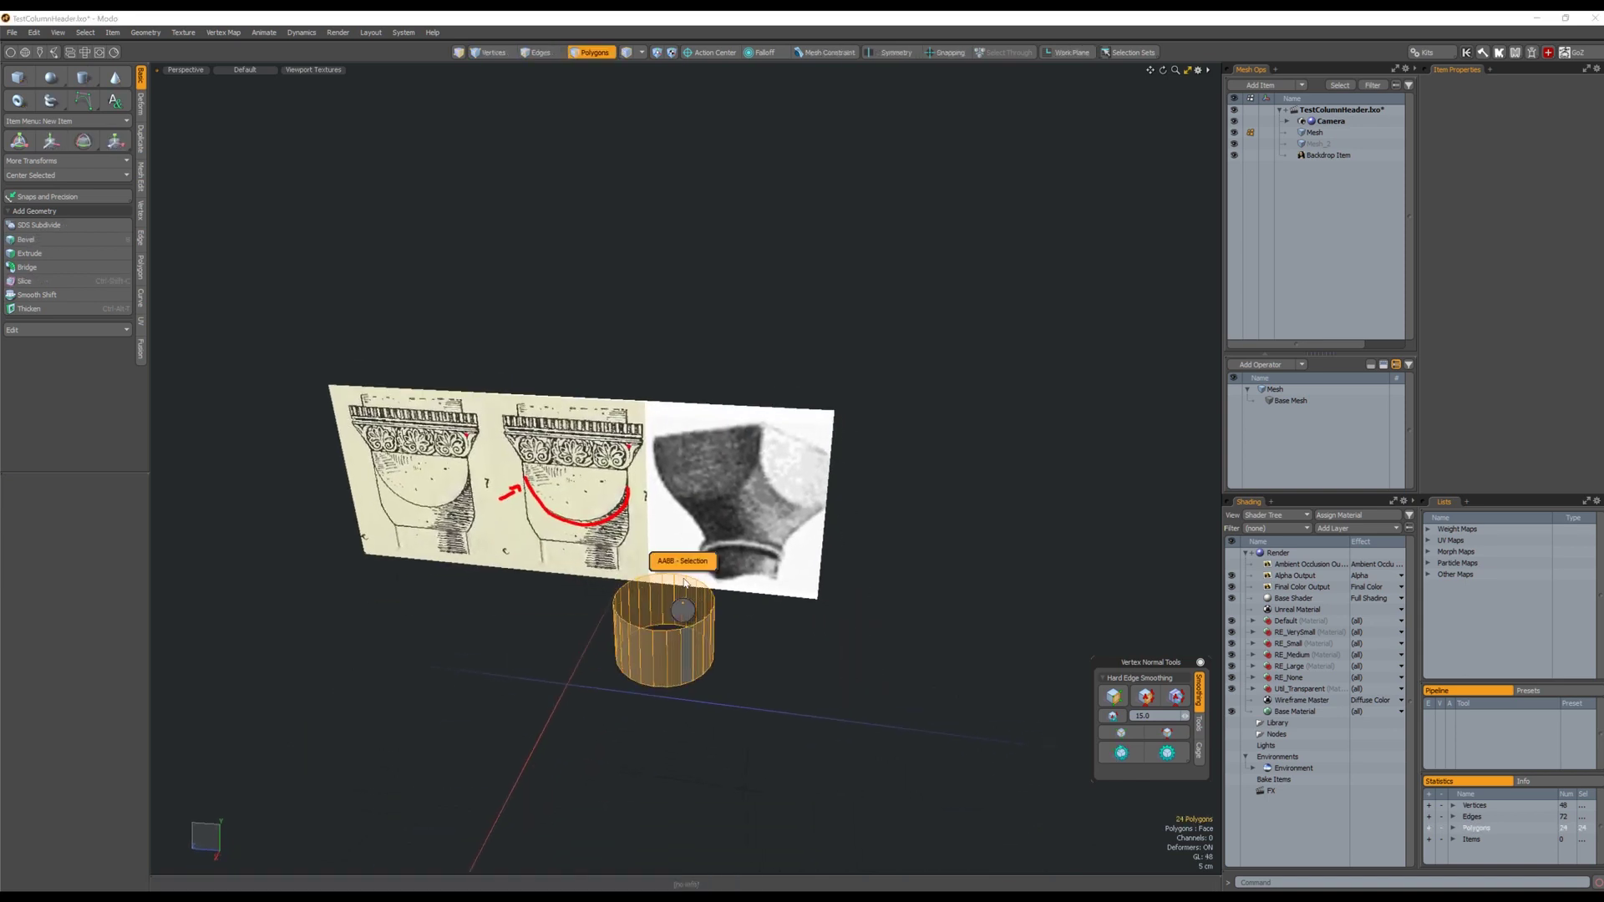
click(690, 576)
alt+drag(693, 641, 658, 614)
Move the bounding box up with snapping so its base sits on the cylinder's top rim.
key(w)
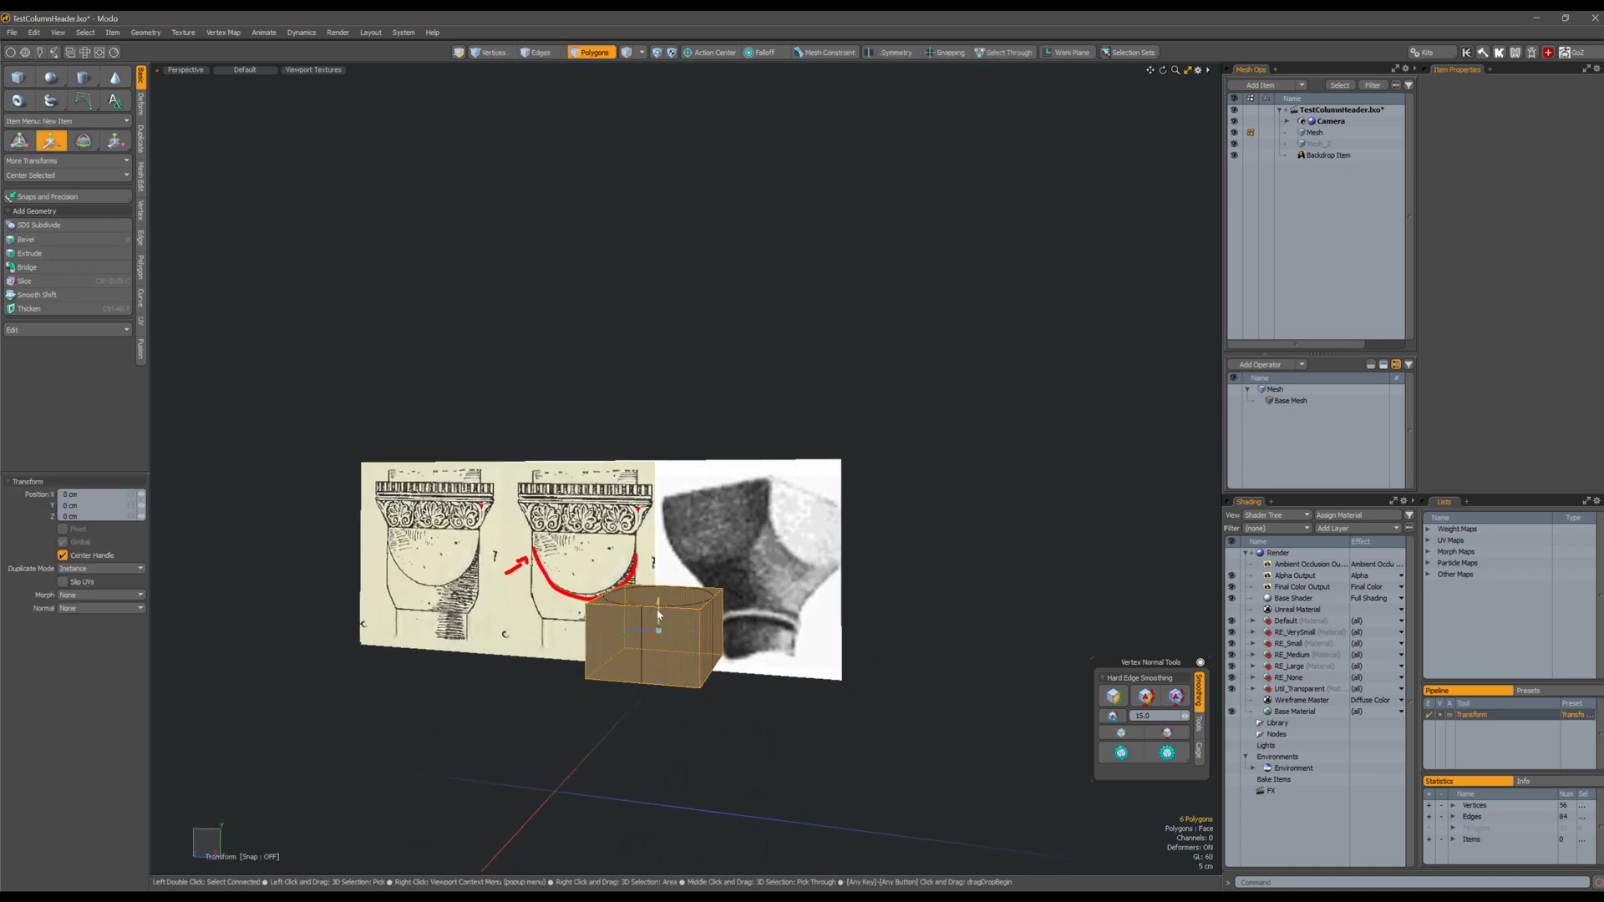
key(x)
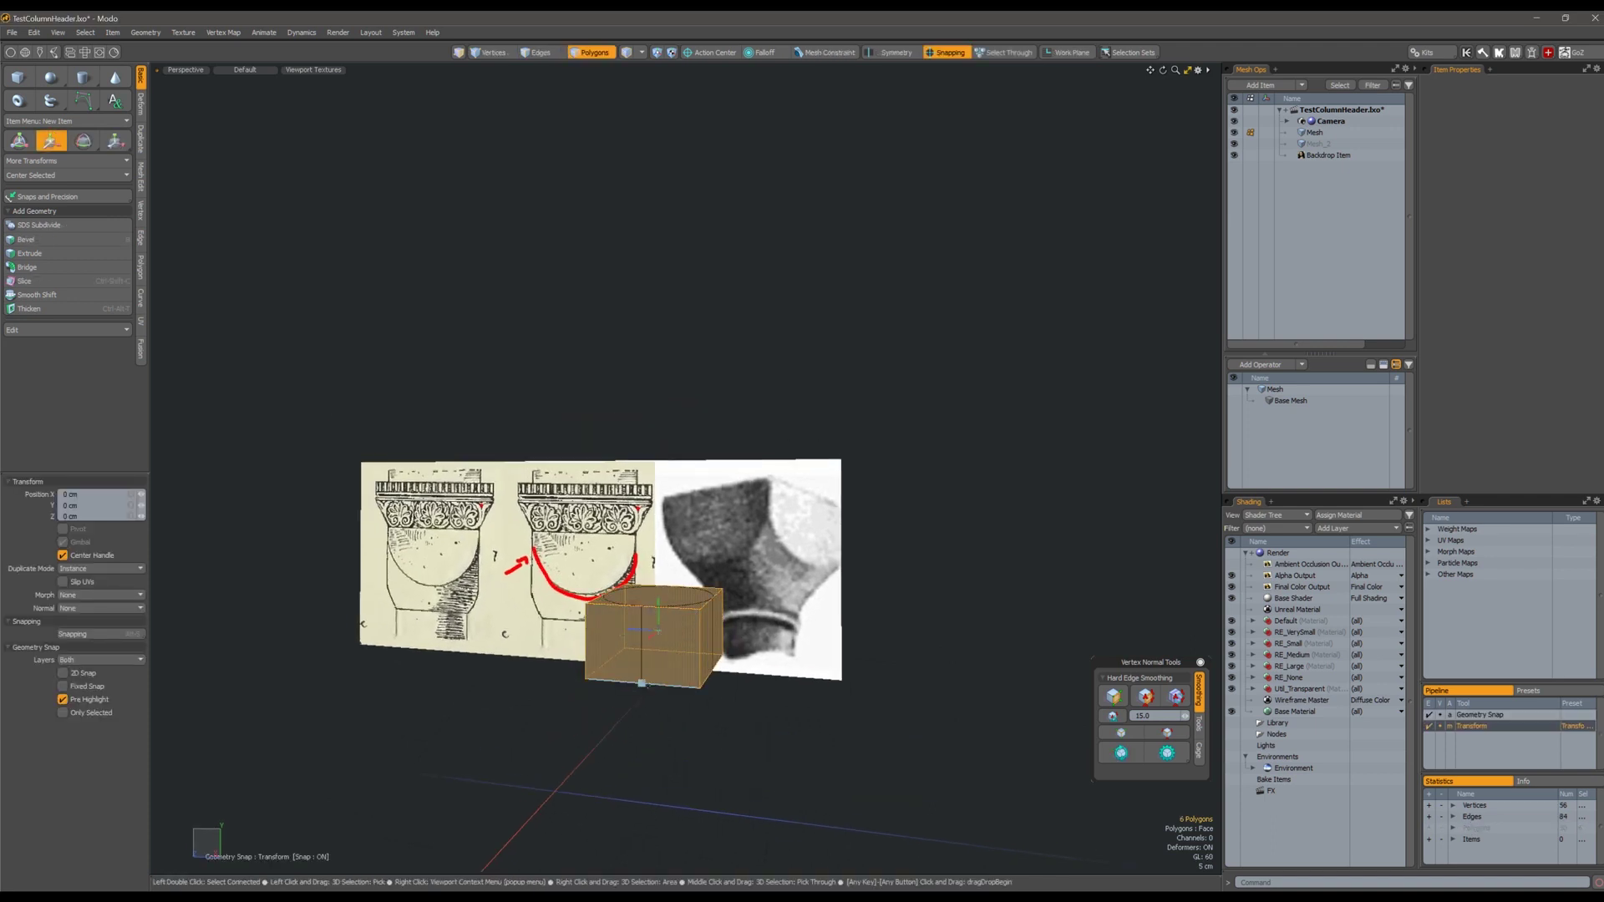
drag(647, 689, 686, 634)
key(Escape)
Delete the bottom polygon of the box above the cylinder.
alt+drag(767, 579, 690, 429)
click(657, 555)
key(Delete)
Add 5 uniform loop slices across the box in one horizontal direction.
key(2)
key(2)
click(646, 488)
click(686, 492)
key(alt+c)
click(684, 540)
alt+drag(862, 456, 793, 553)
scroll(717, 353, up, 1)
scroll(716, 353, up, 4)
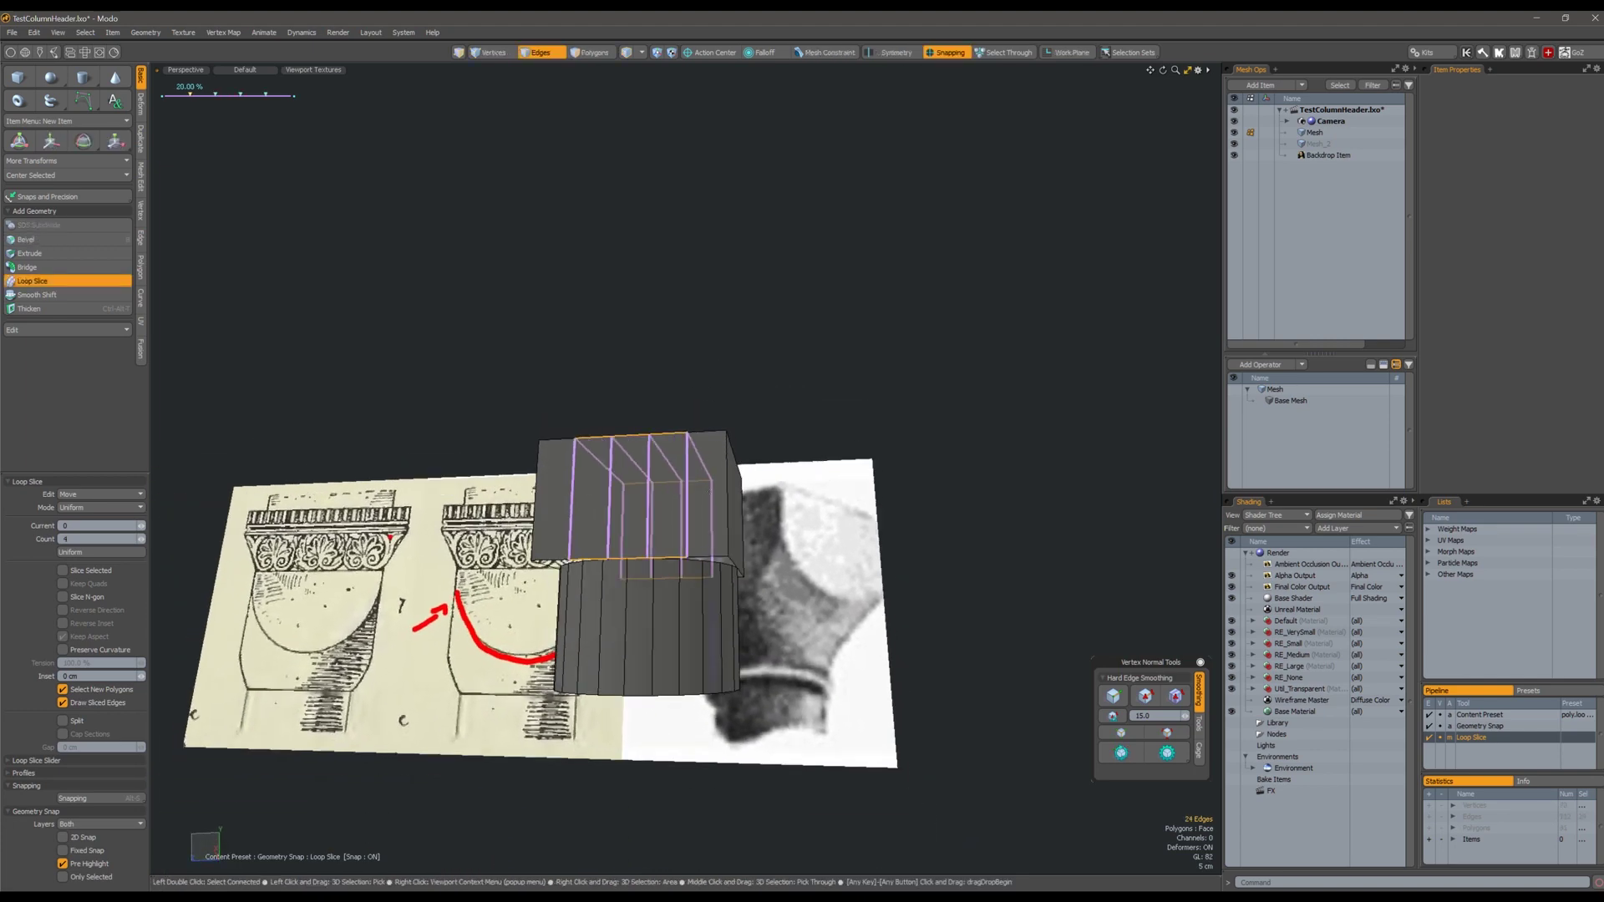
alt+drag(716, 353, 749, 293)
scroll(733, 435, down, 1)
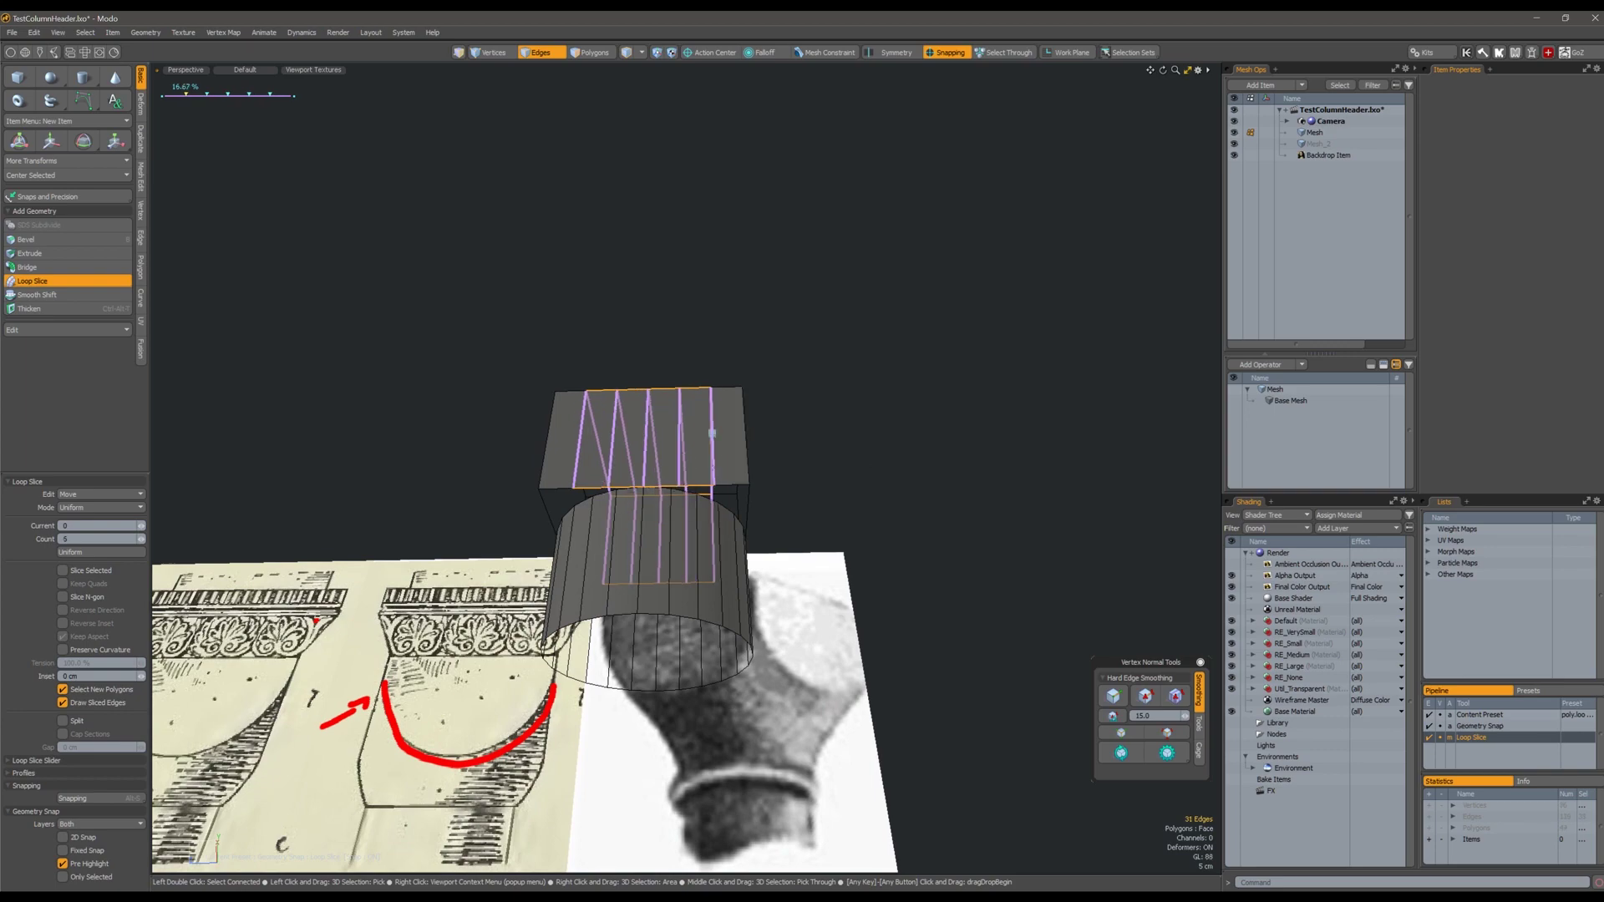
alt+drag(729, 455, 693, 525)
key(Escape)
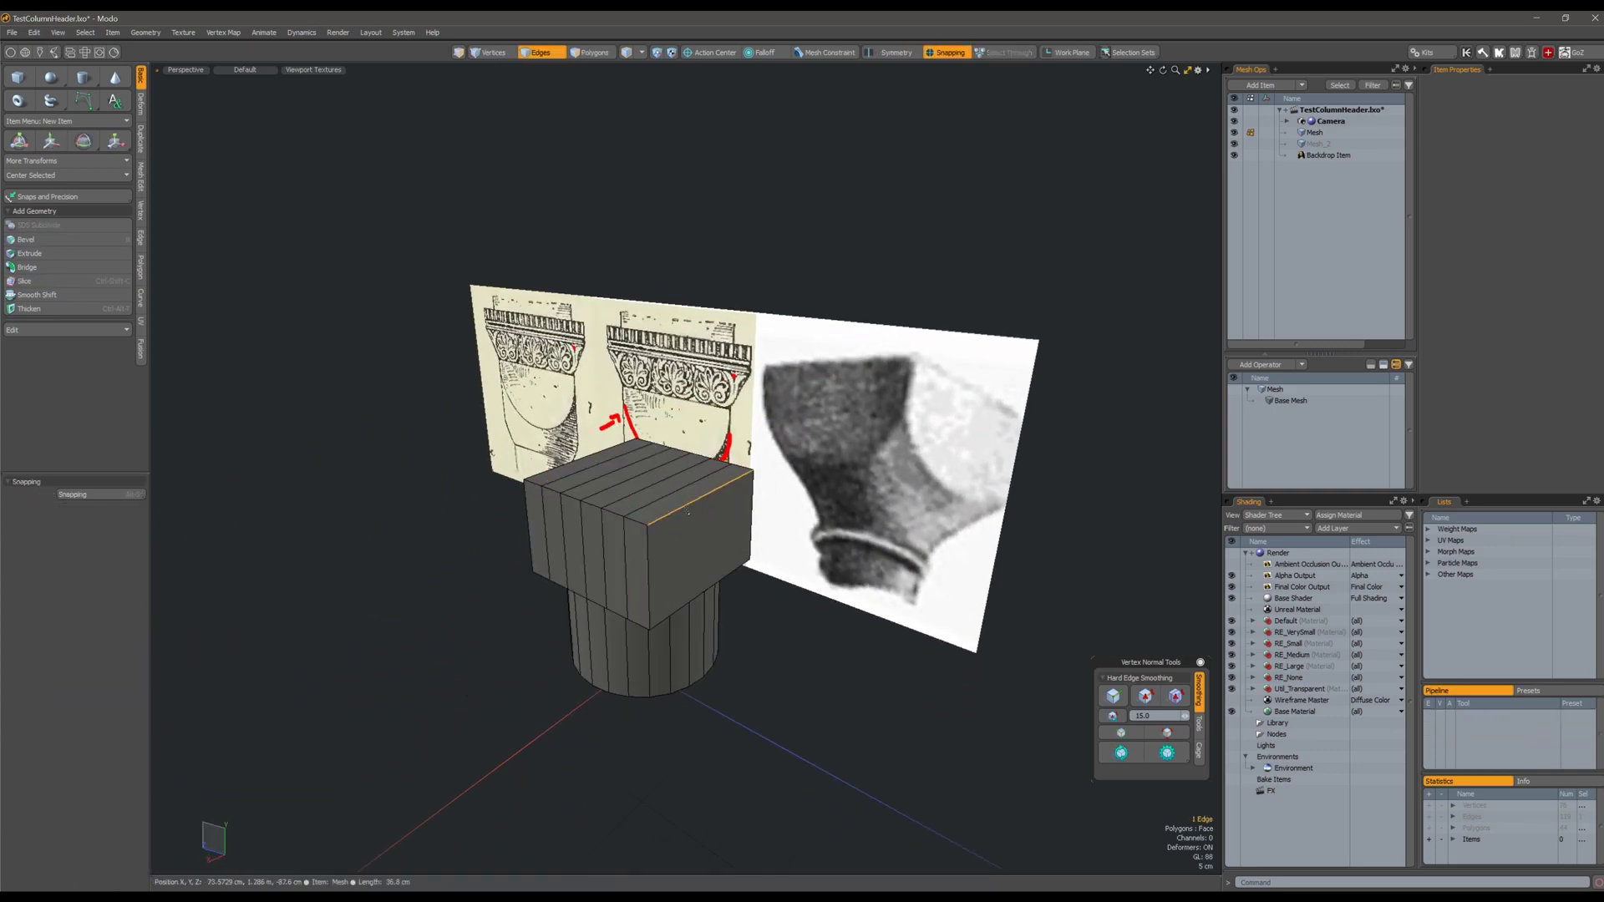
Add 5 uniform loop slices across the box perpendicular to the existing ones.
click(700, 500)
key(alt+c)
click(690, 552)
key(Escape)
key(Escape)
alt+drag(703, 563, 748, 511)
Bridge the box's open bottom border to the cylinder's open top rim.
key(3)
key(l)
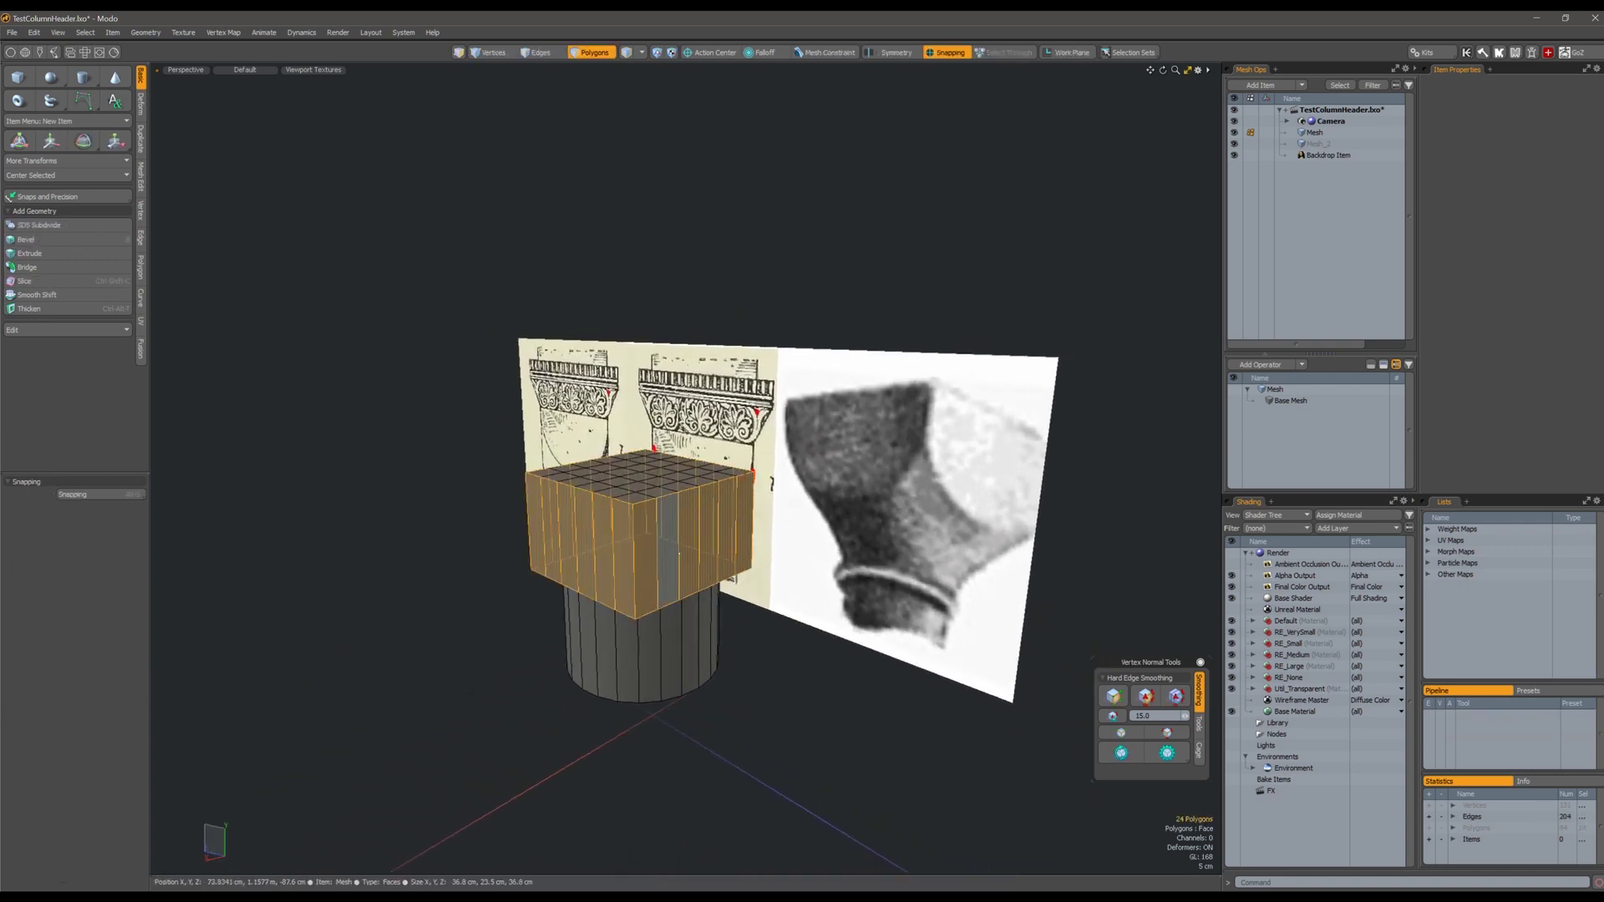
click(501, 415)
alt+drag(586, 613, 660, 503)
key(2)
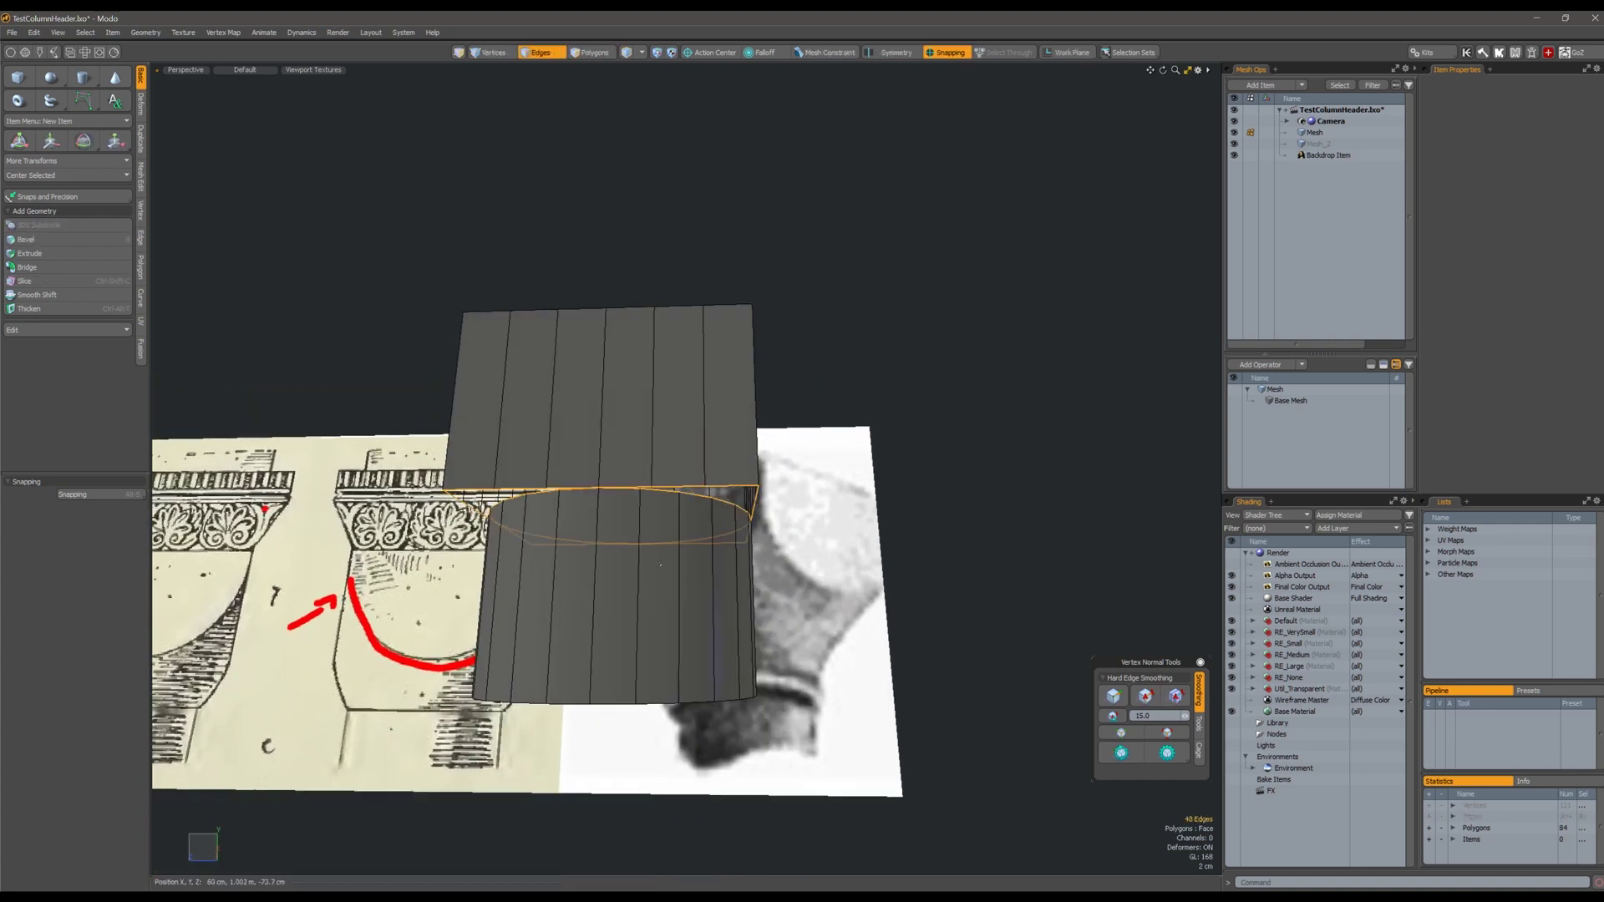
alt+drag(660, 565, 685, 483)
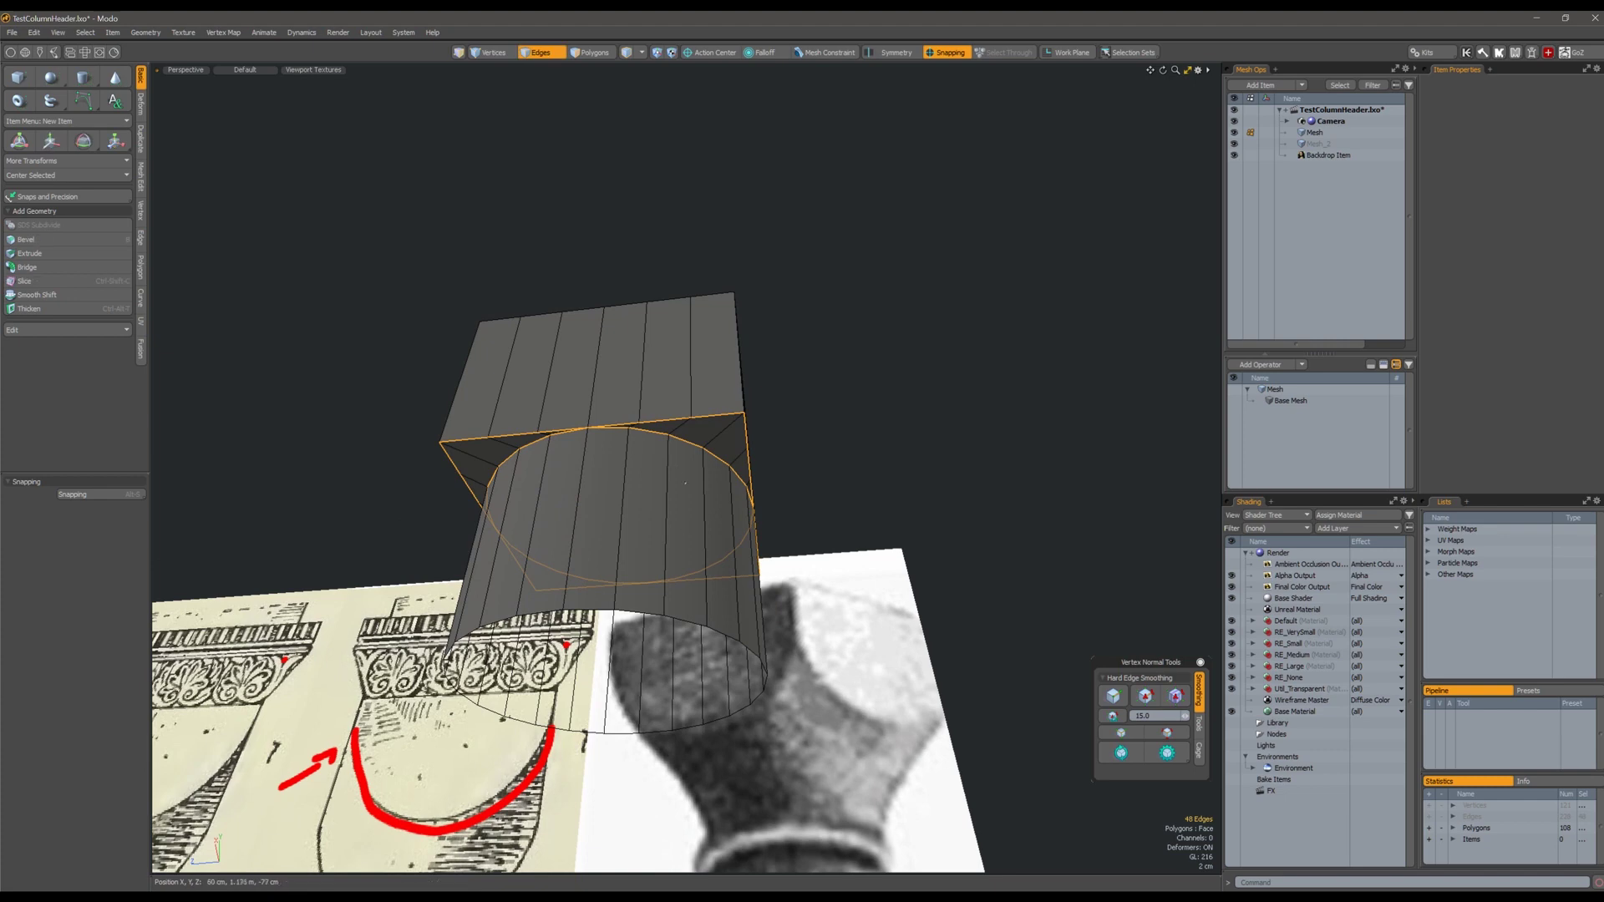
Move the cylinder's top edge loop down about 5.9 cm to form a sloped transition below the box.
double_click(651, 436)
alt+drag(651, 439, 623, 547)
key(w)
drag(621, 484, 623, 525)
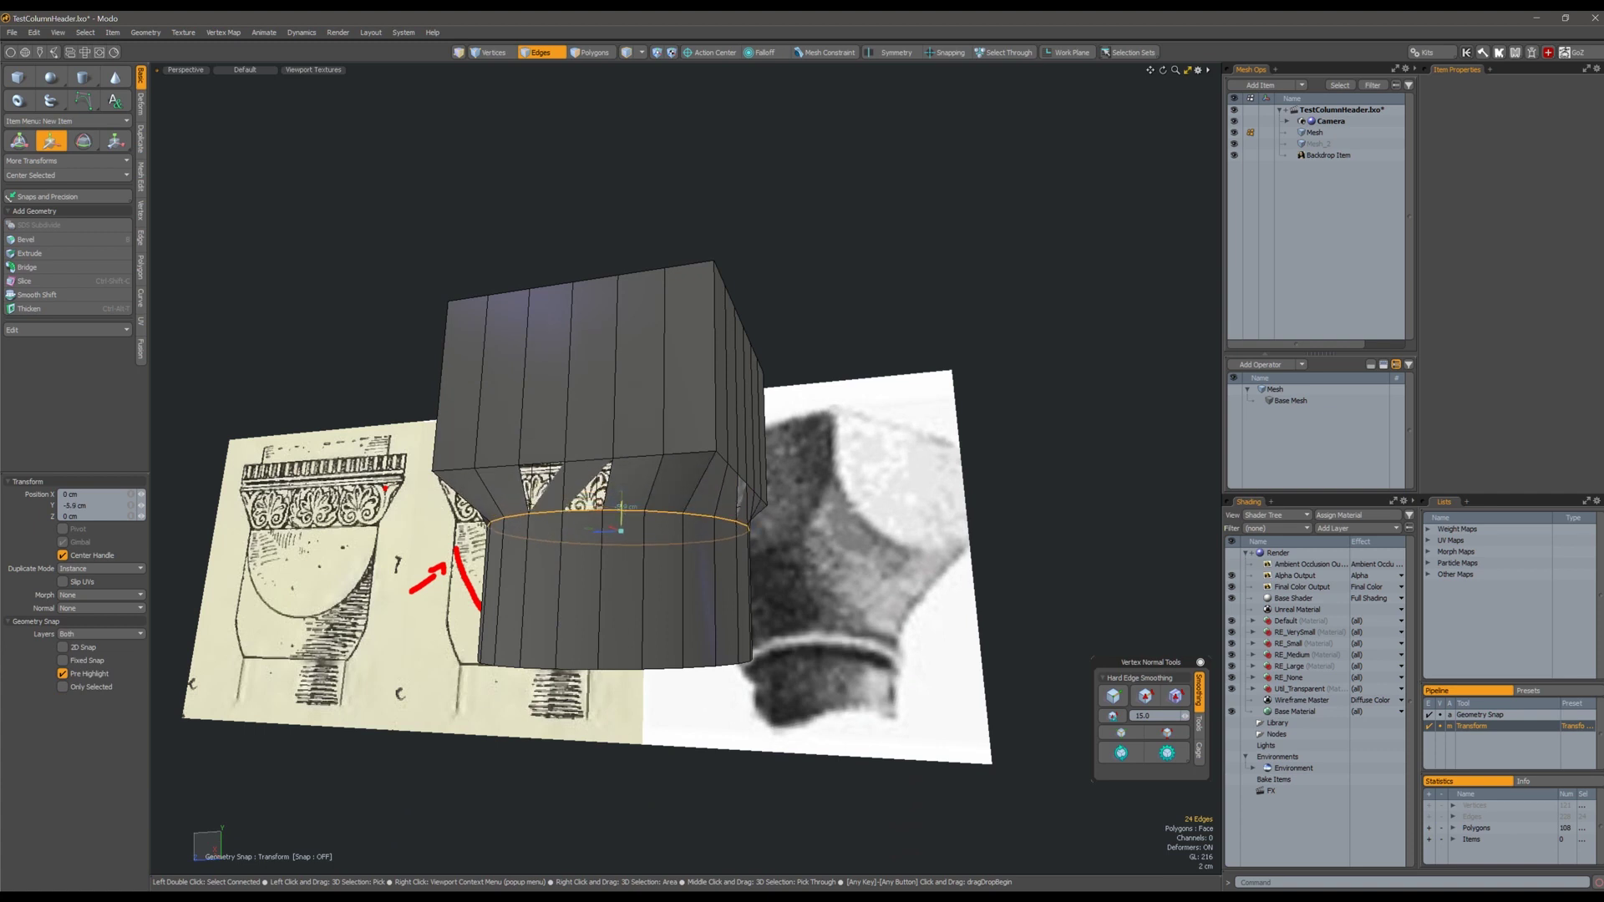
key(Escape)
key(Escape)
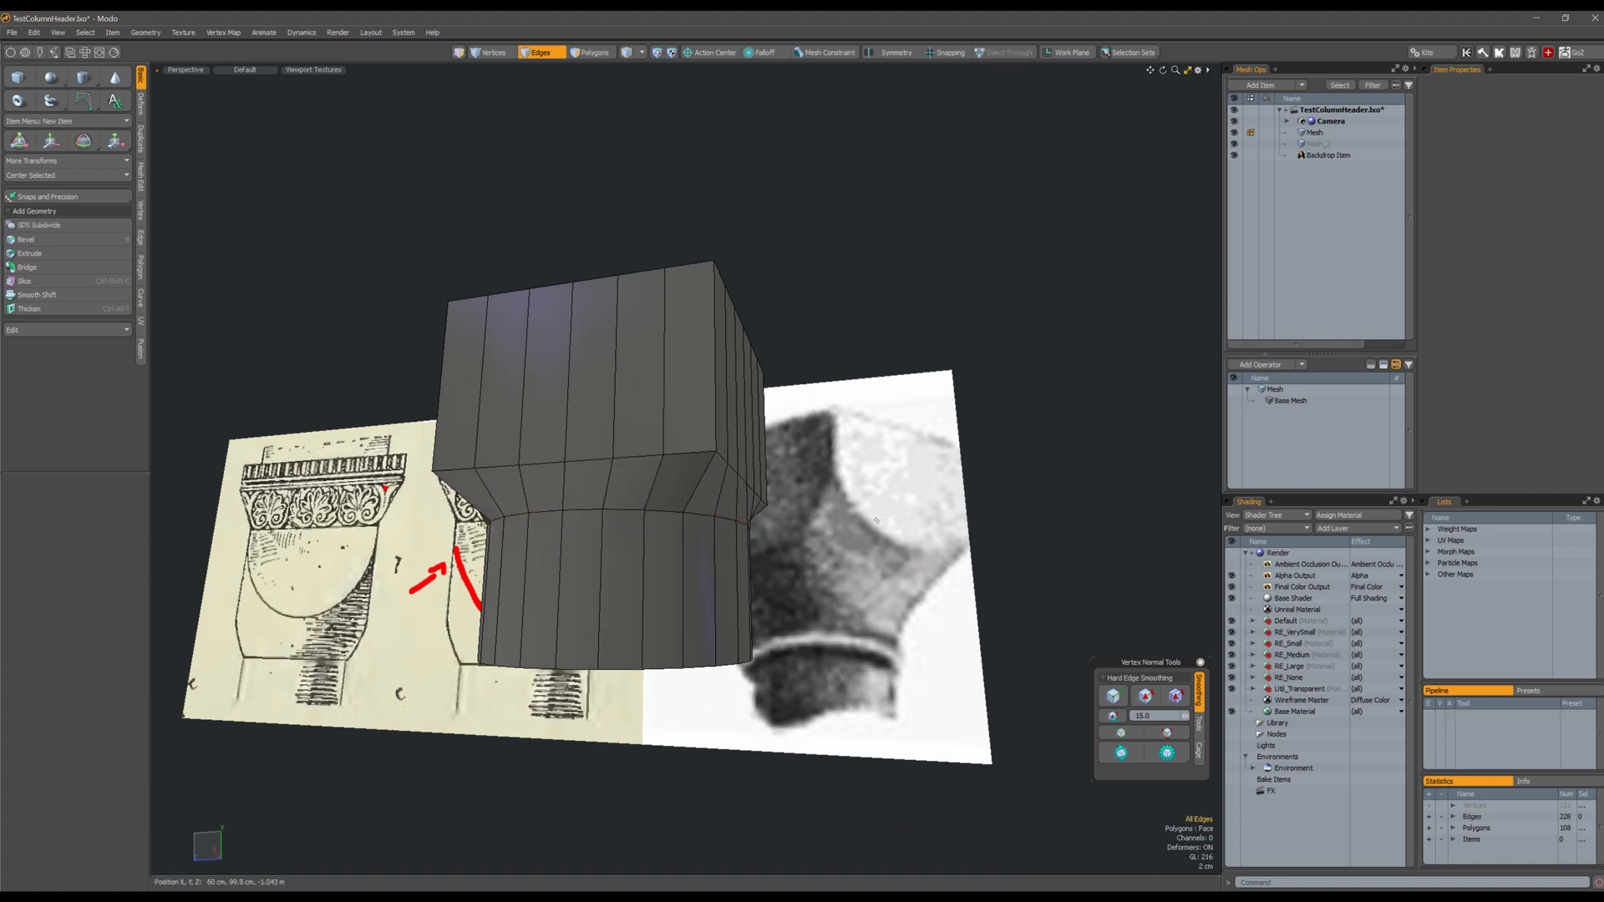
Preview the mesh with Catmull-Clark subdivision and switch it back to plain faces.
alt+drag(877, 520, 746, 476)
key(Tab)
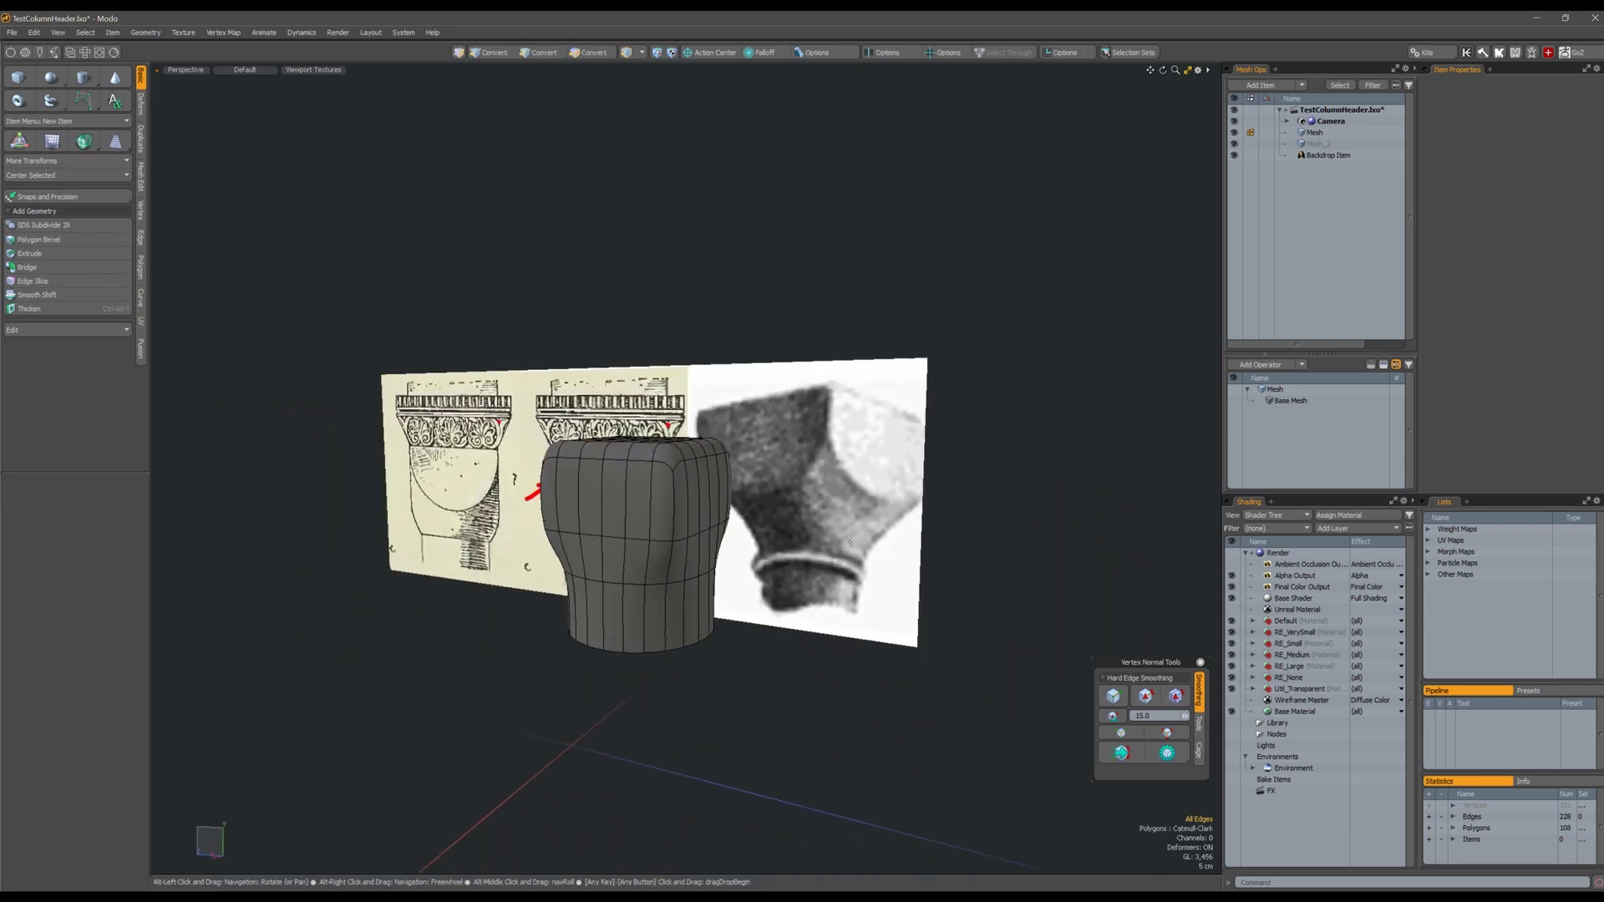
key(shift+Tab)
alt+drag(699, 570, 680, 483)
scroll(711, 496, up, 3)
key(1)
click(677, 553)
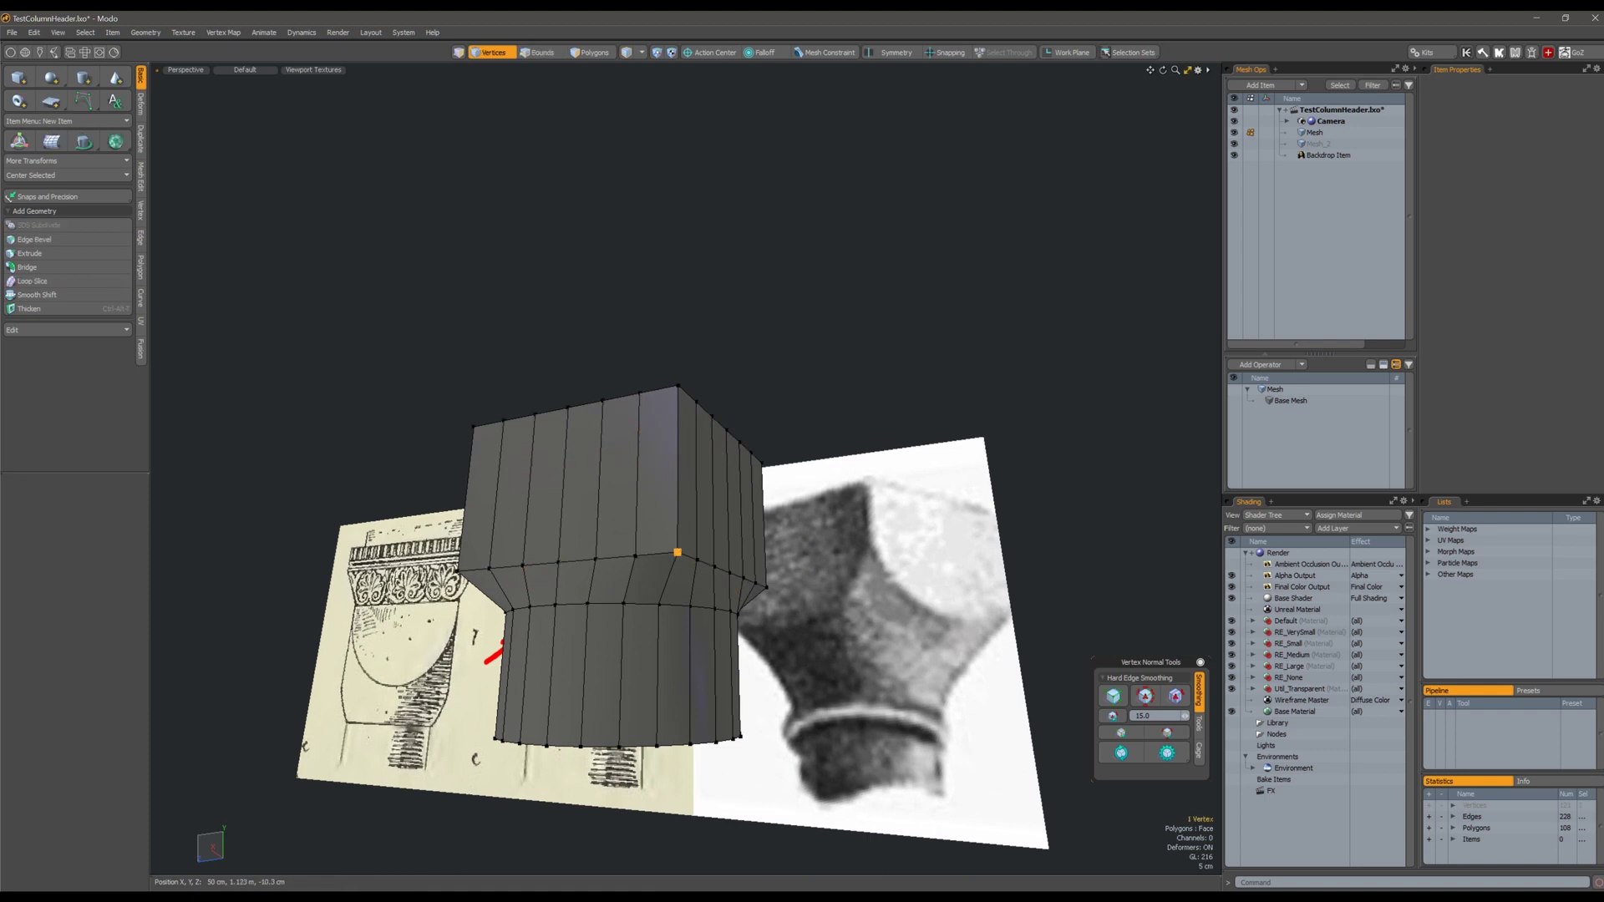
alt+drag(675, 554, 639, 622)
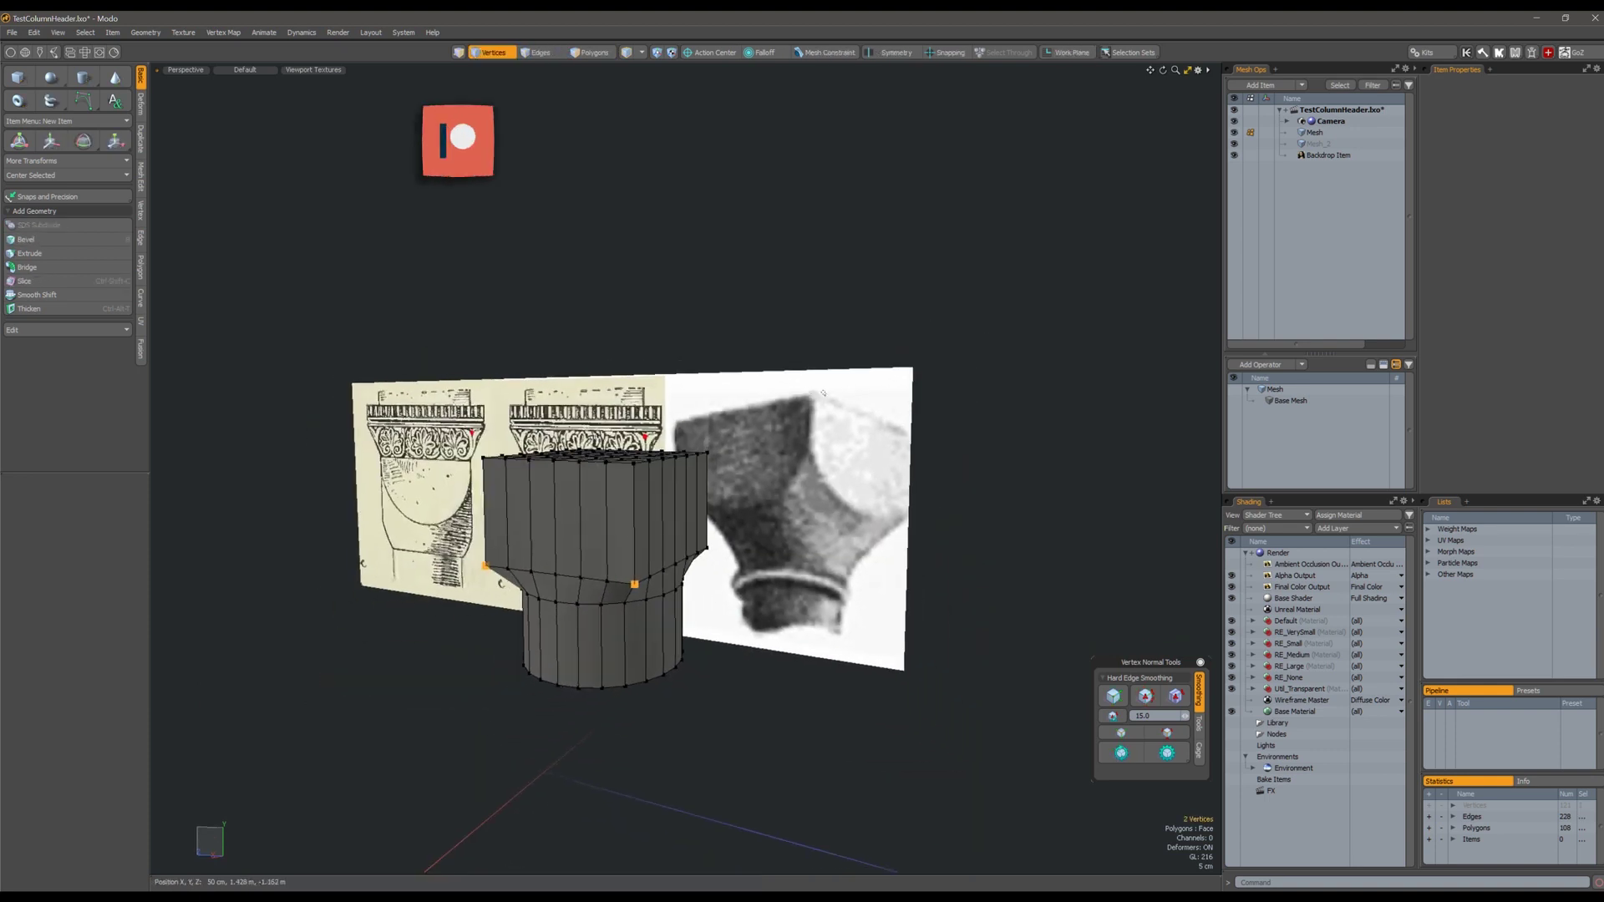
alt+drag(660, 606, 485, 593)
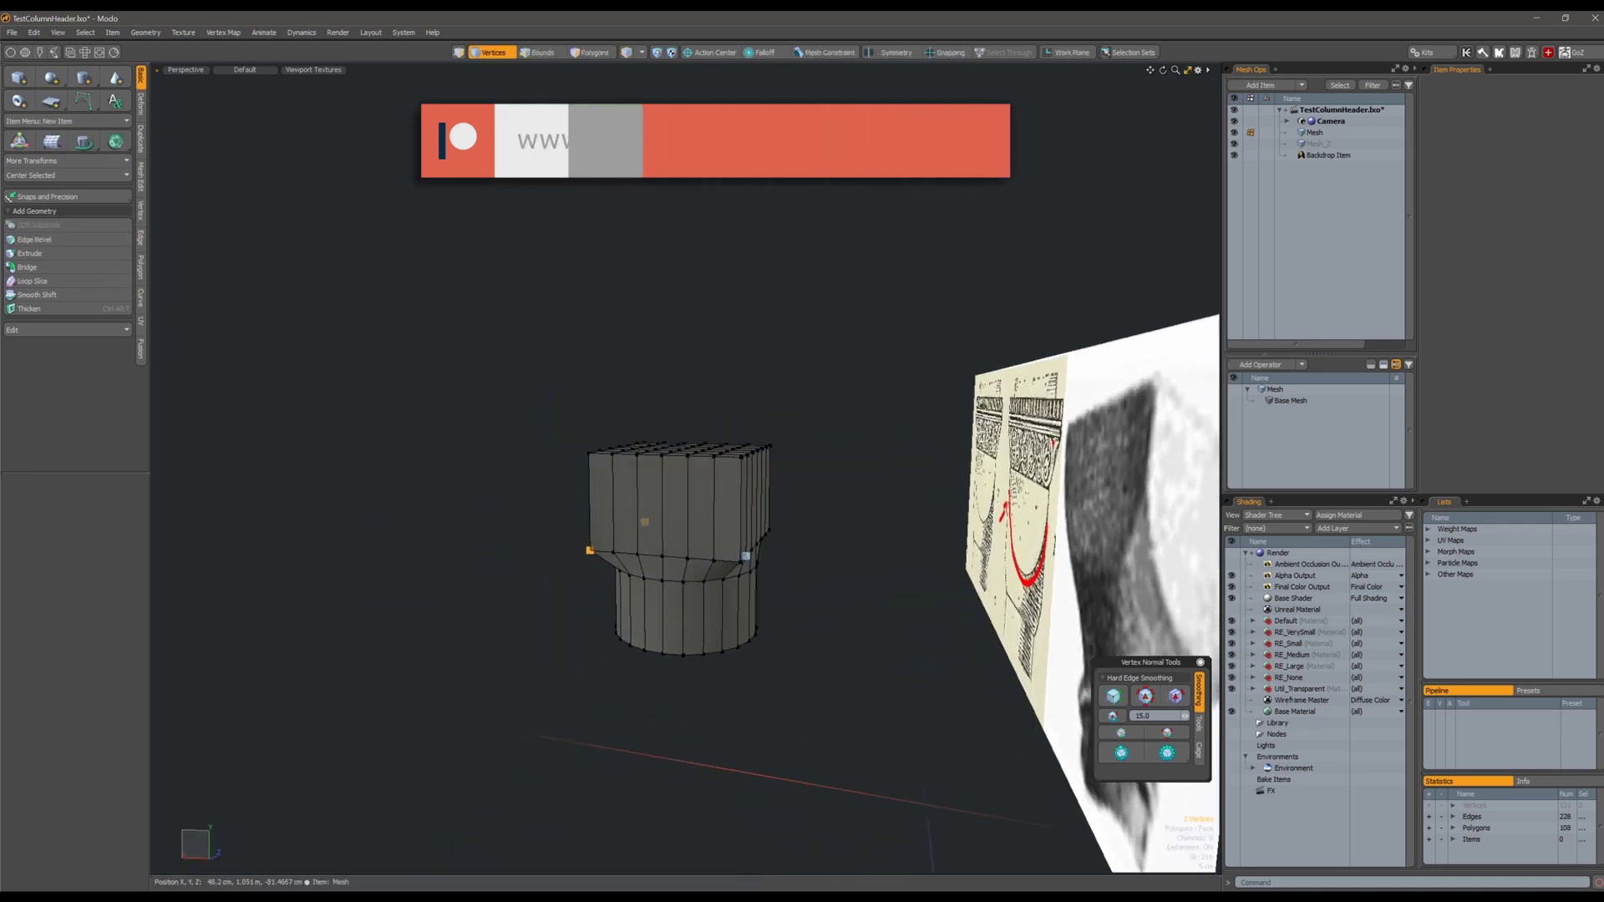
alt+drag(748, 576, 647, 569)
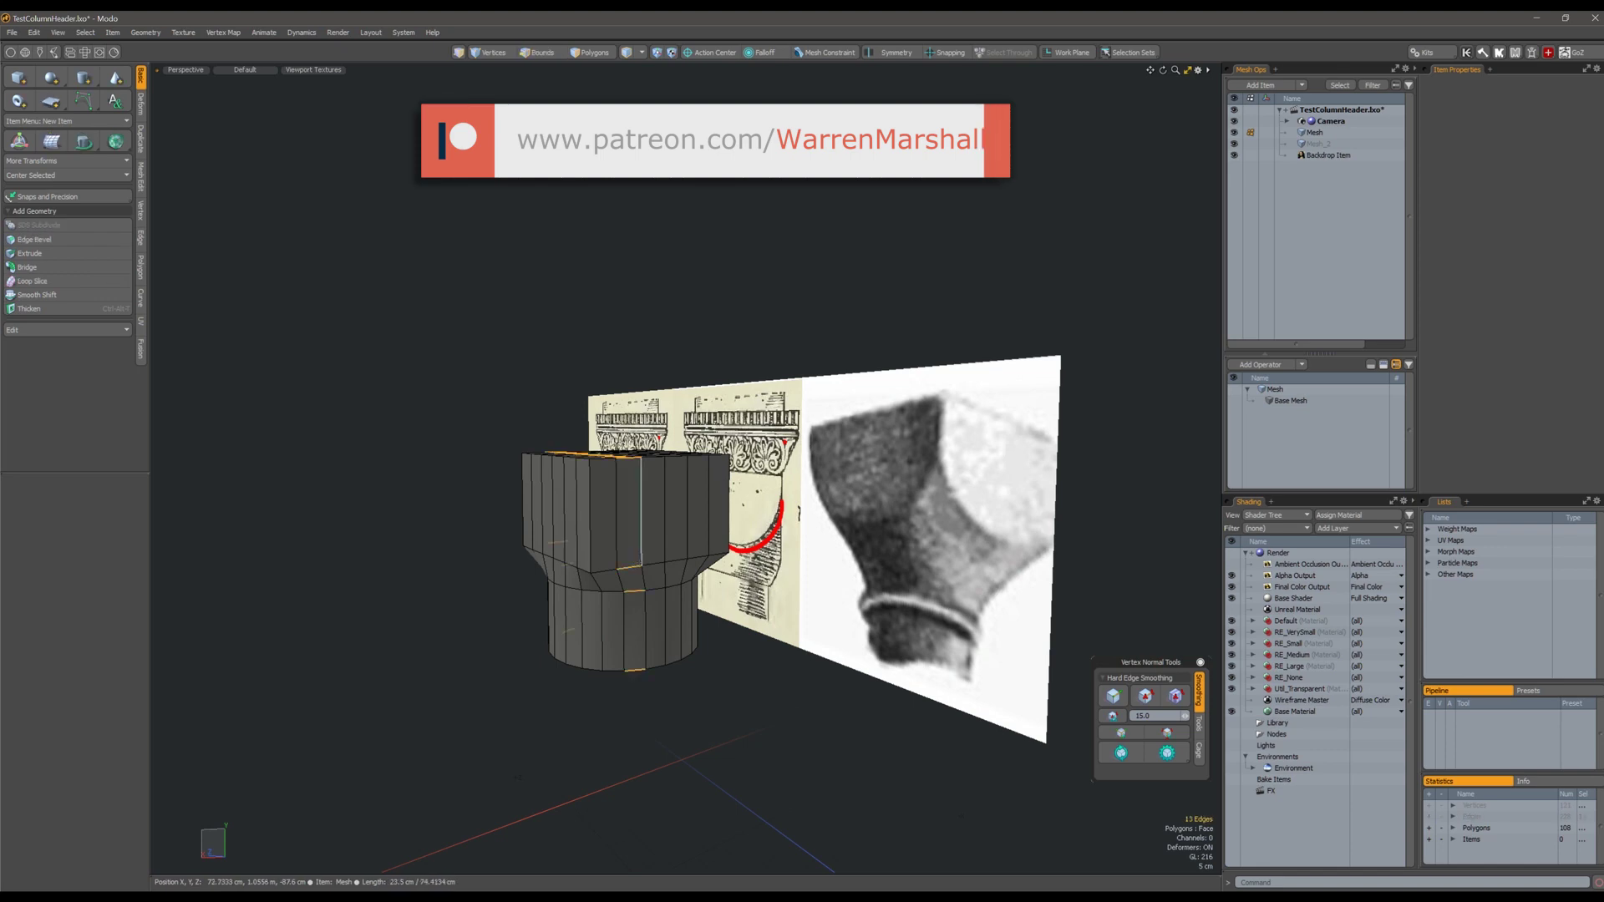
Select the box's lower edge loop as vertices, leave out each side's middle vertex, and raise the rest slightly with the backdrop hidden.
double_click(653, 565)
key(alt+1)
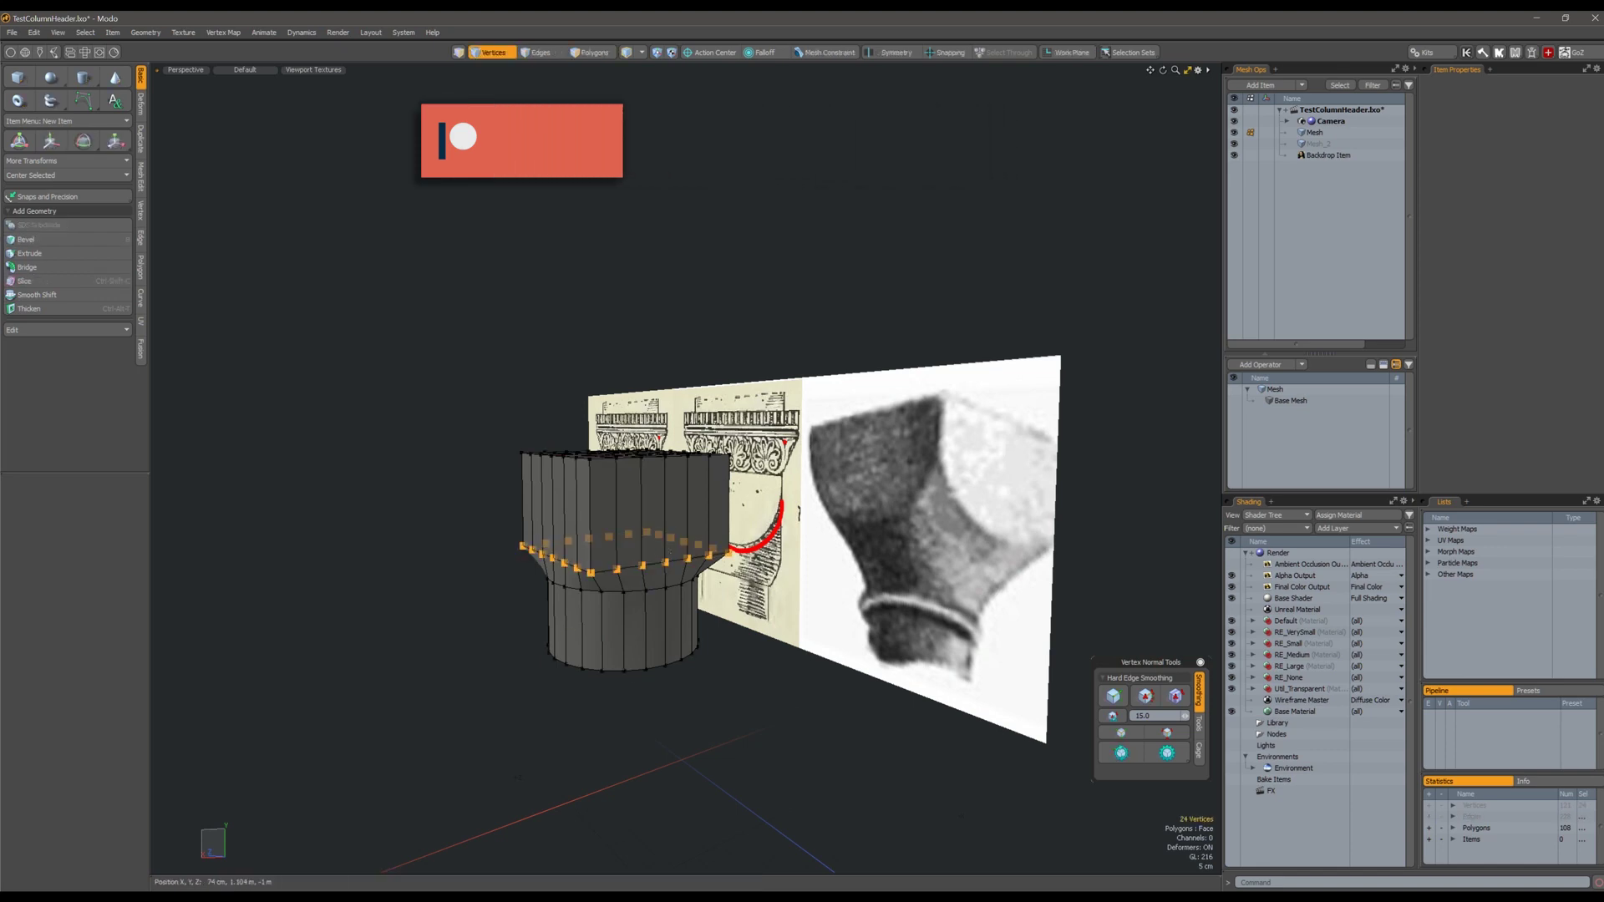
alt+drag(660, 563, 723, 583)
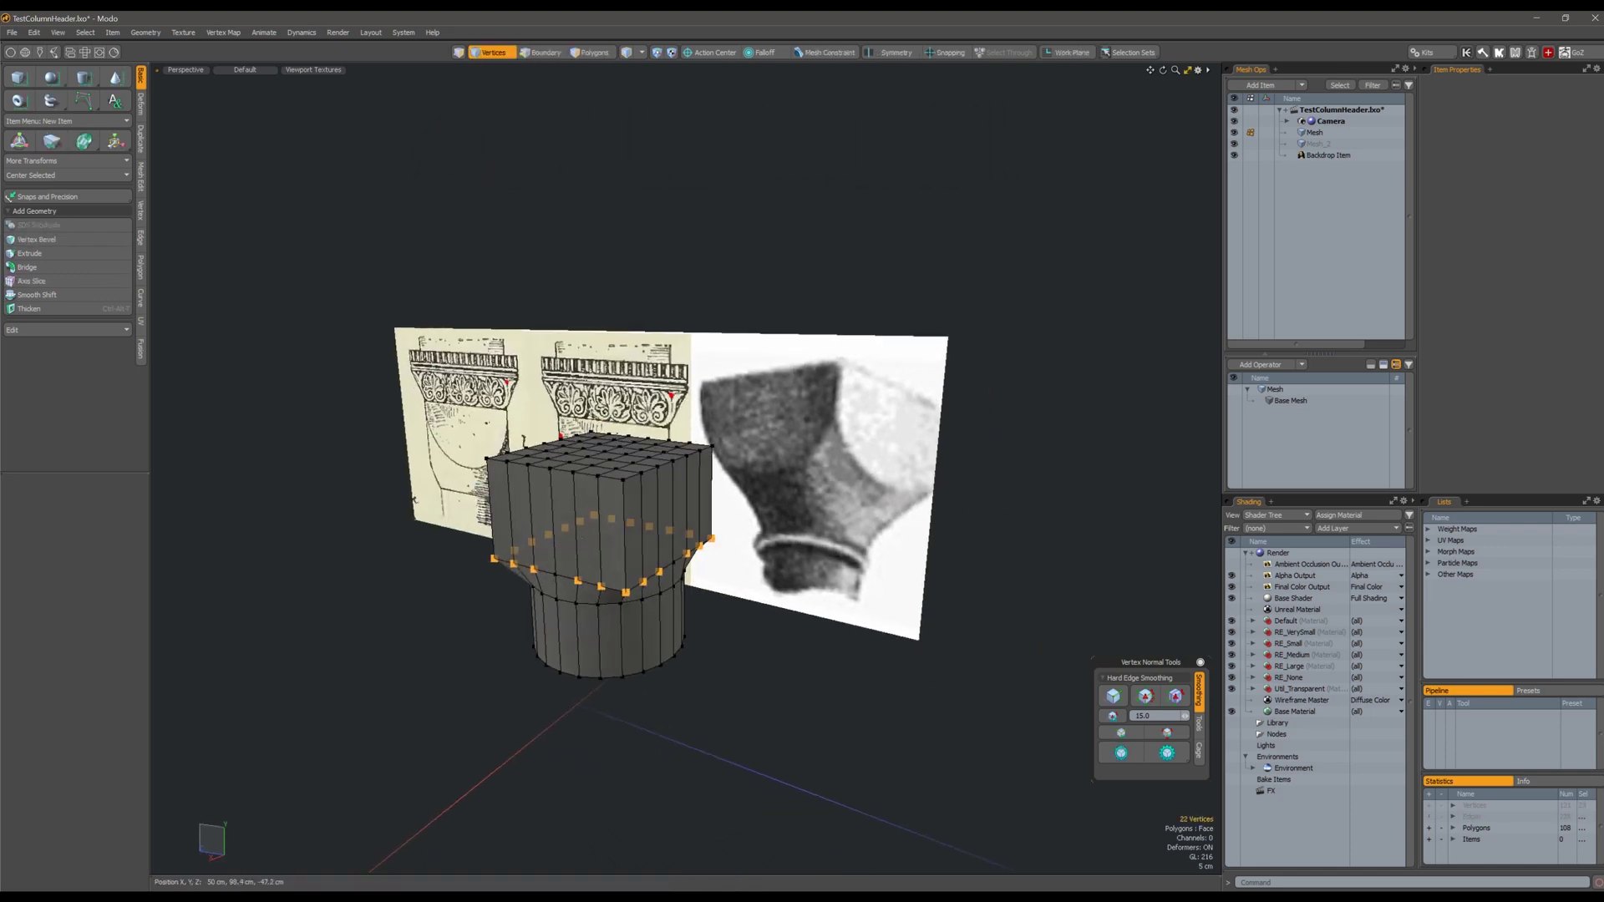
alt+drag(582, 538, 744, 499)
alt+drag(635, 518, 938, 329)
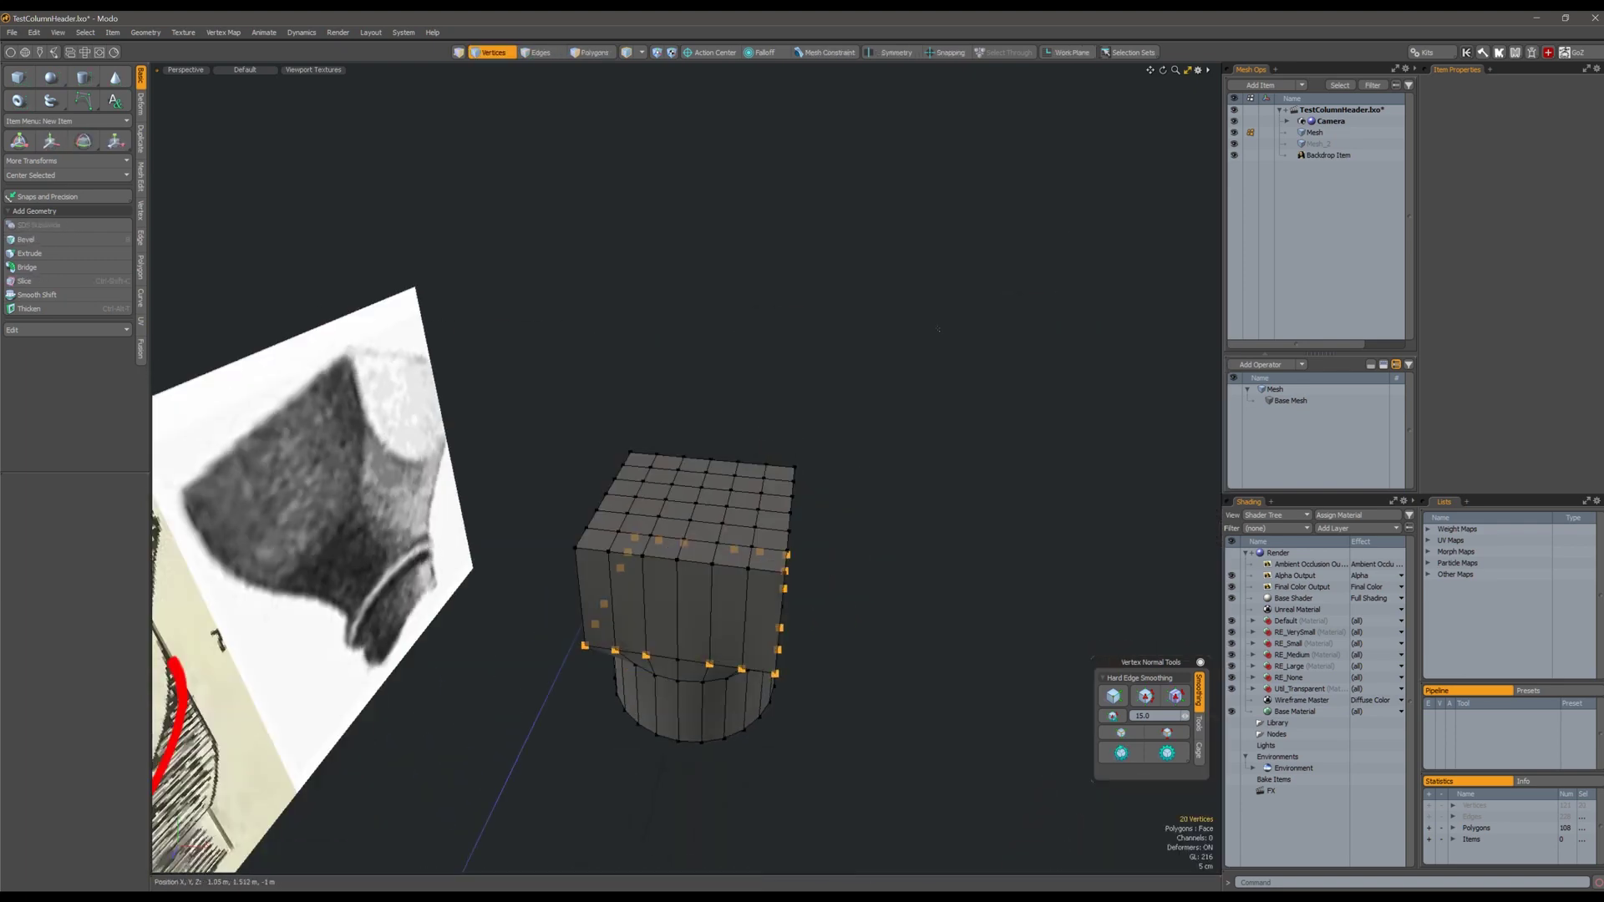
click(1234, 155)
alt+drag(602, 501, 650, 572)
key(w)
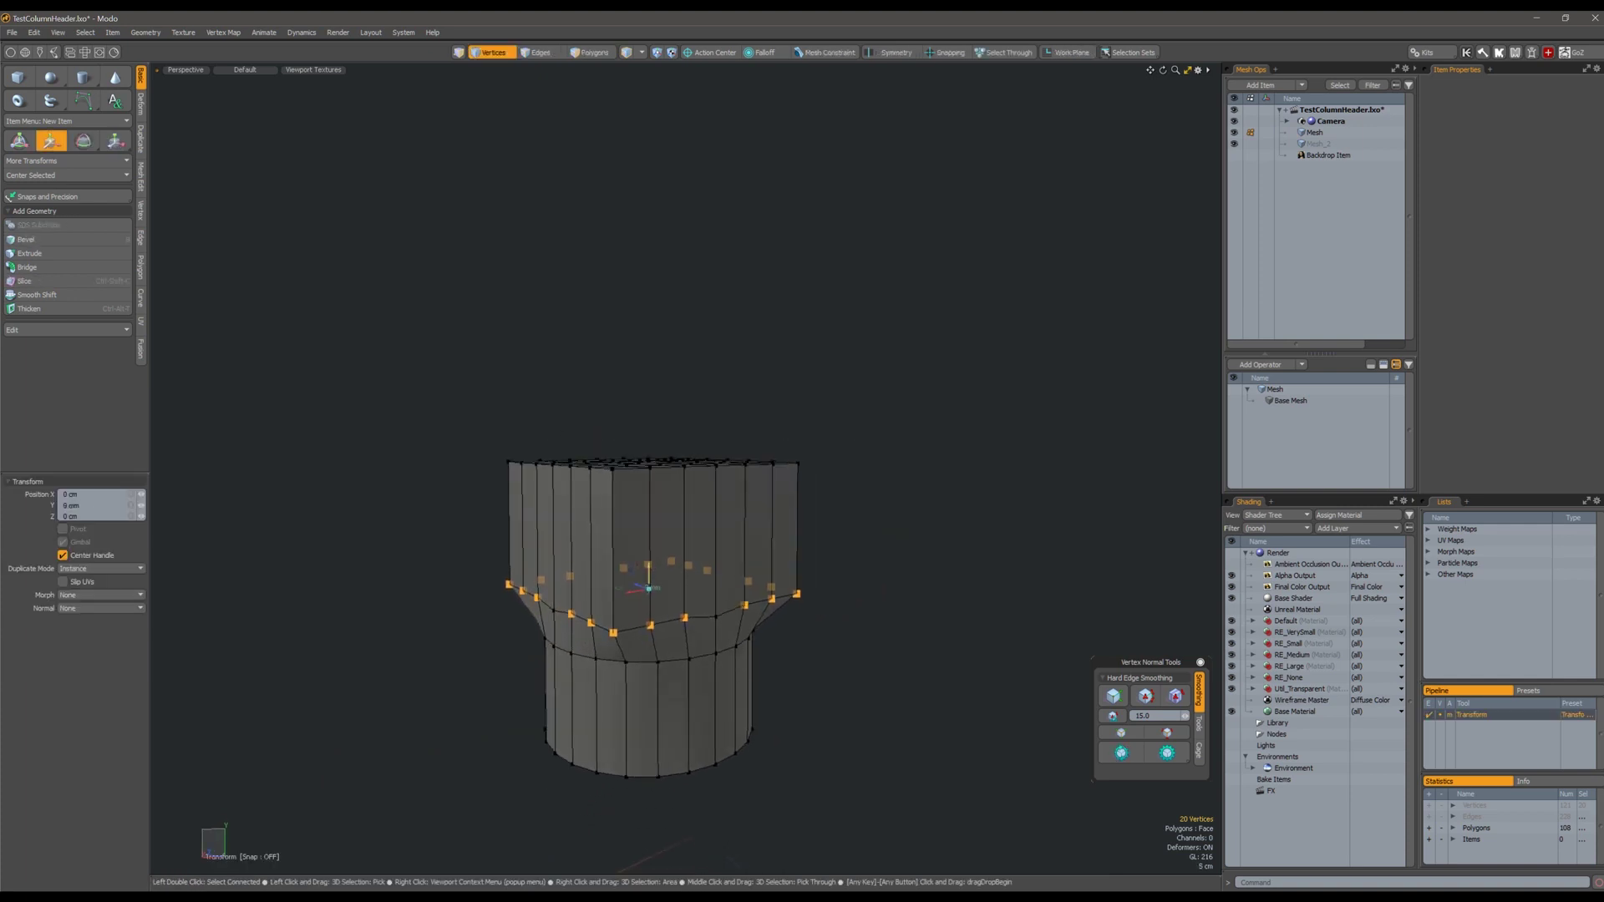
key(space)
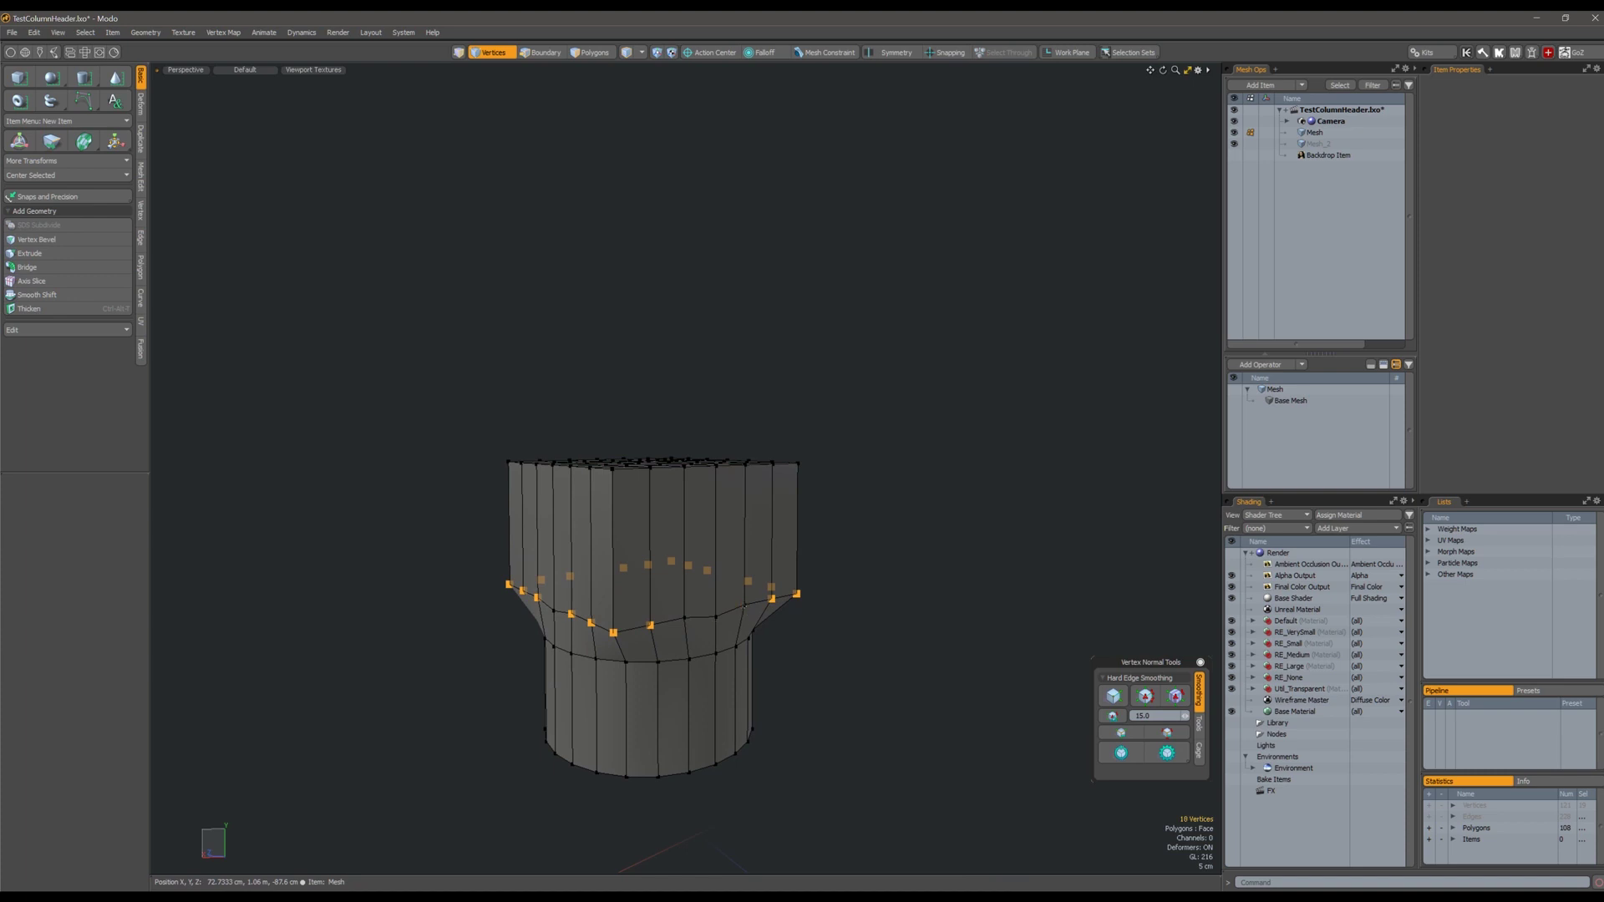
Reduce the selection to the four corner vertices and their immediate neighbours, and raise them about 3 cm.
ctrl+click(538, 598)
alt+drag(552, 597, 899, 622)
ctrl+click(874, 641)
key(w)
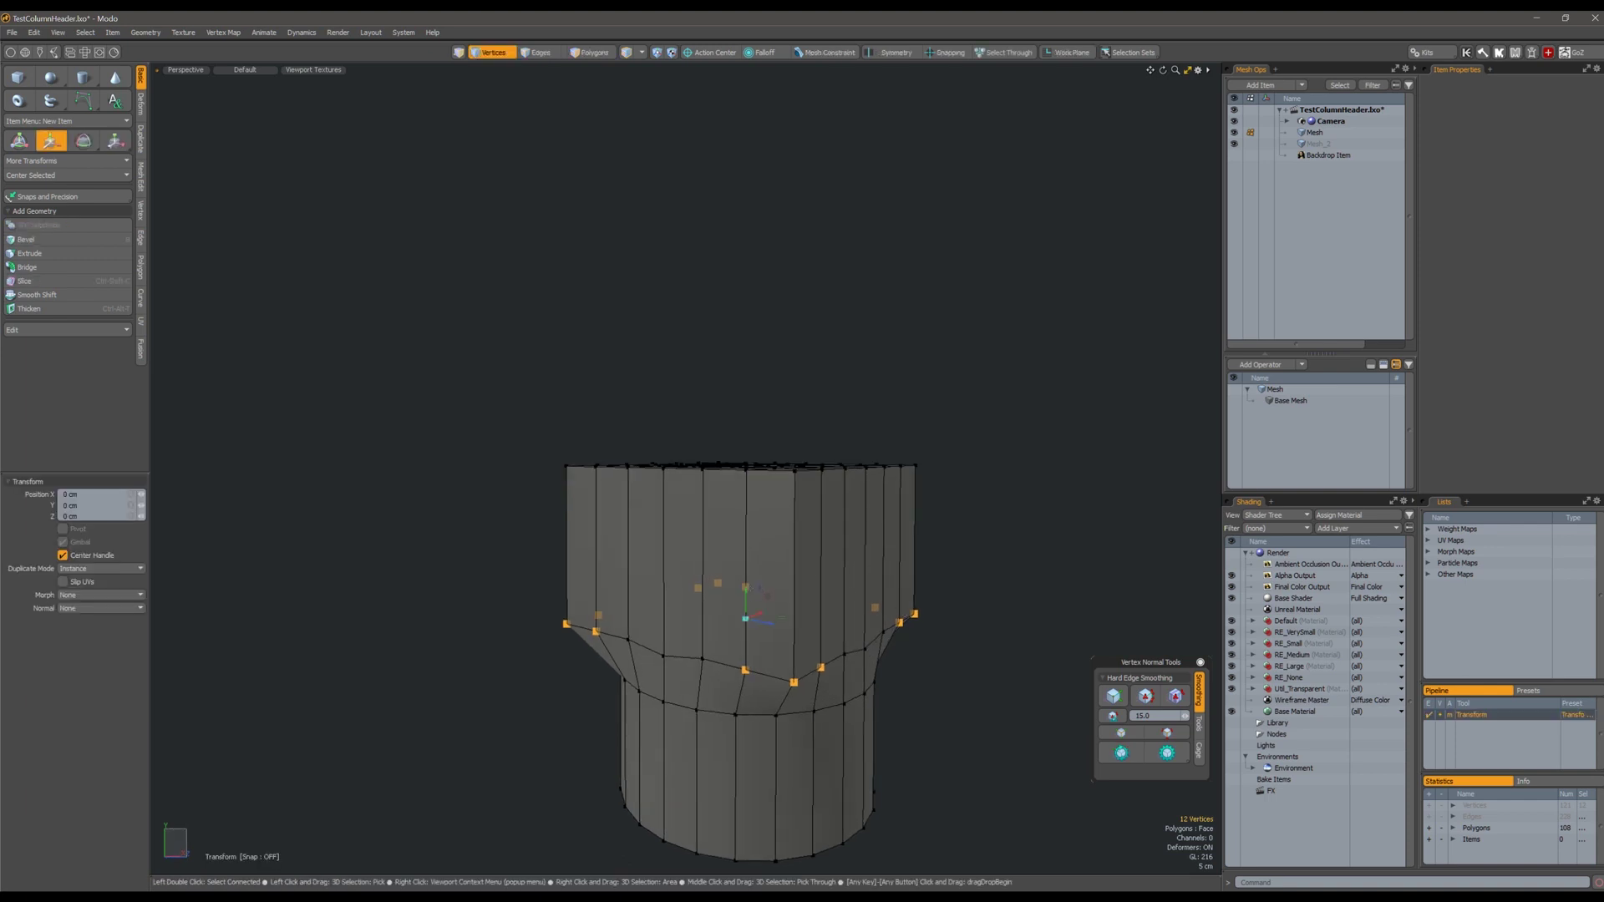
drag(745, 616, 745, 603)
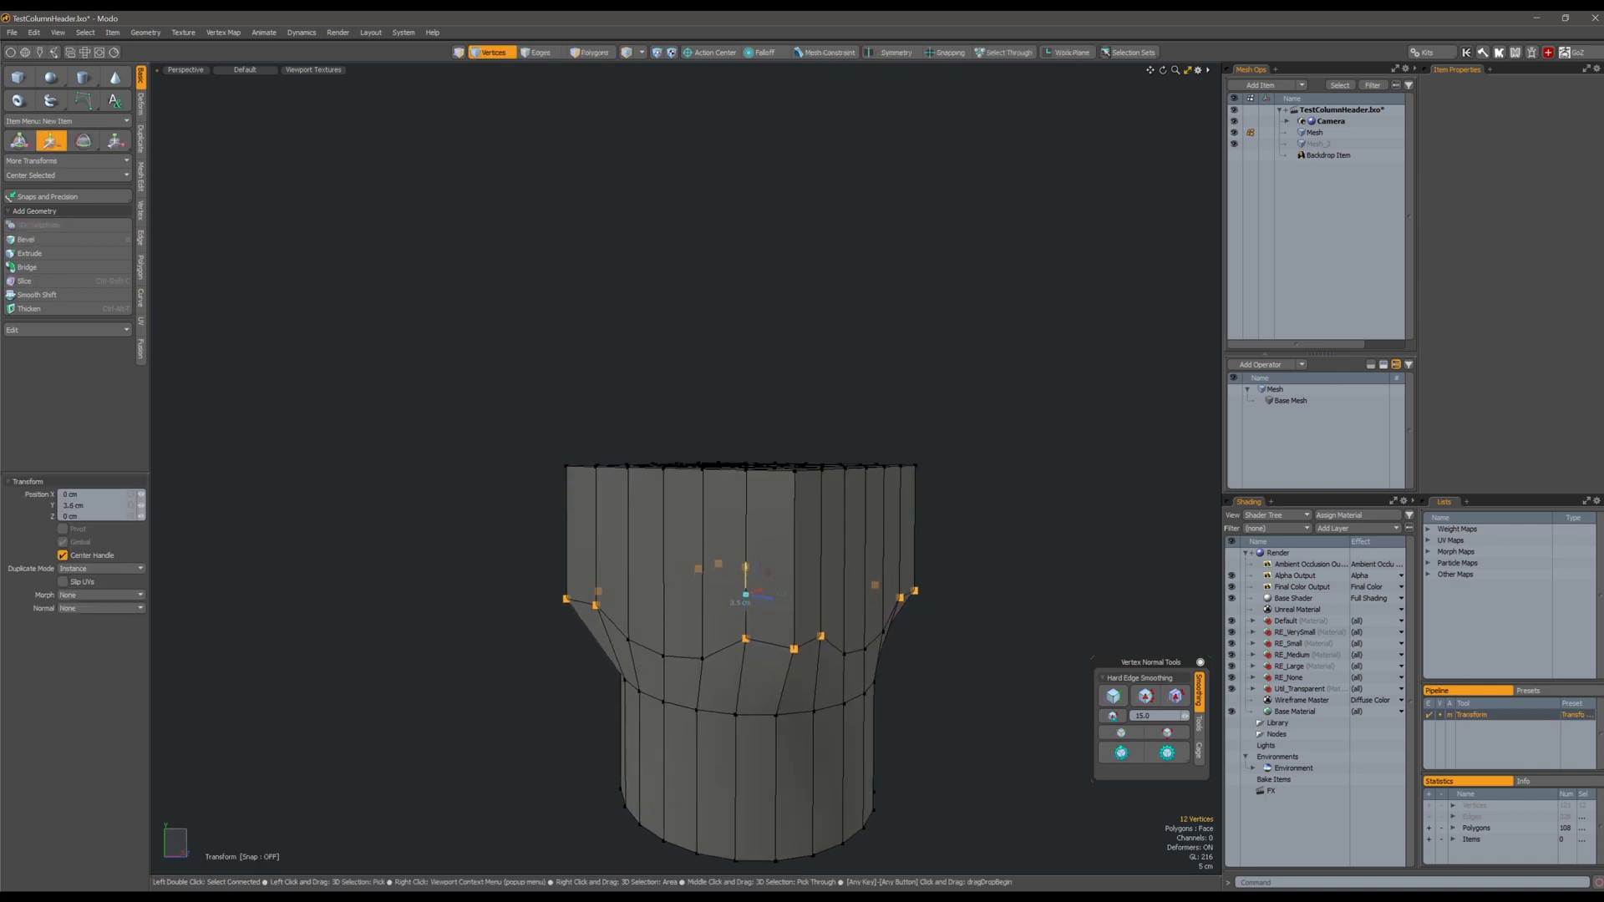
Raise only the four corner vertices of the box's lower edge loop about 4.3 cm to shape an arc on each side.
key(space)
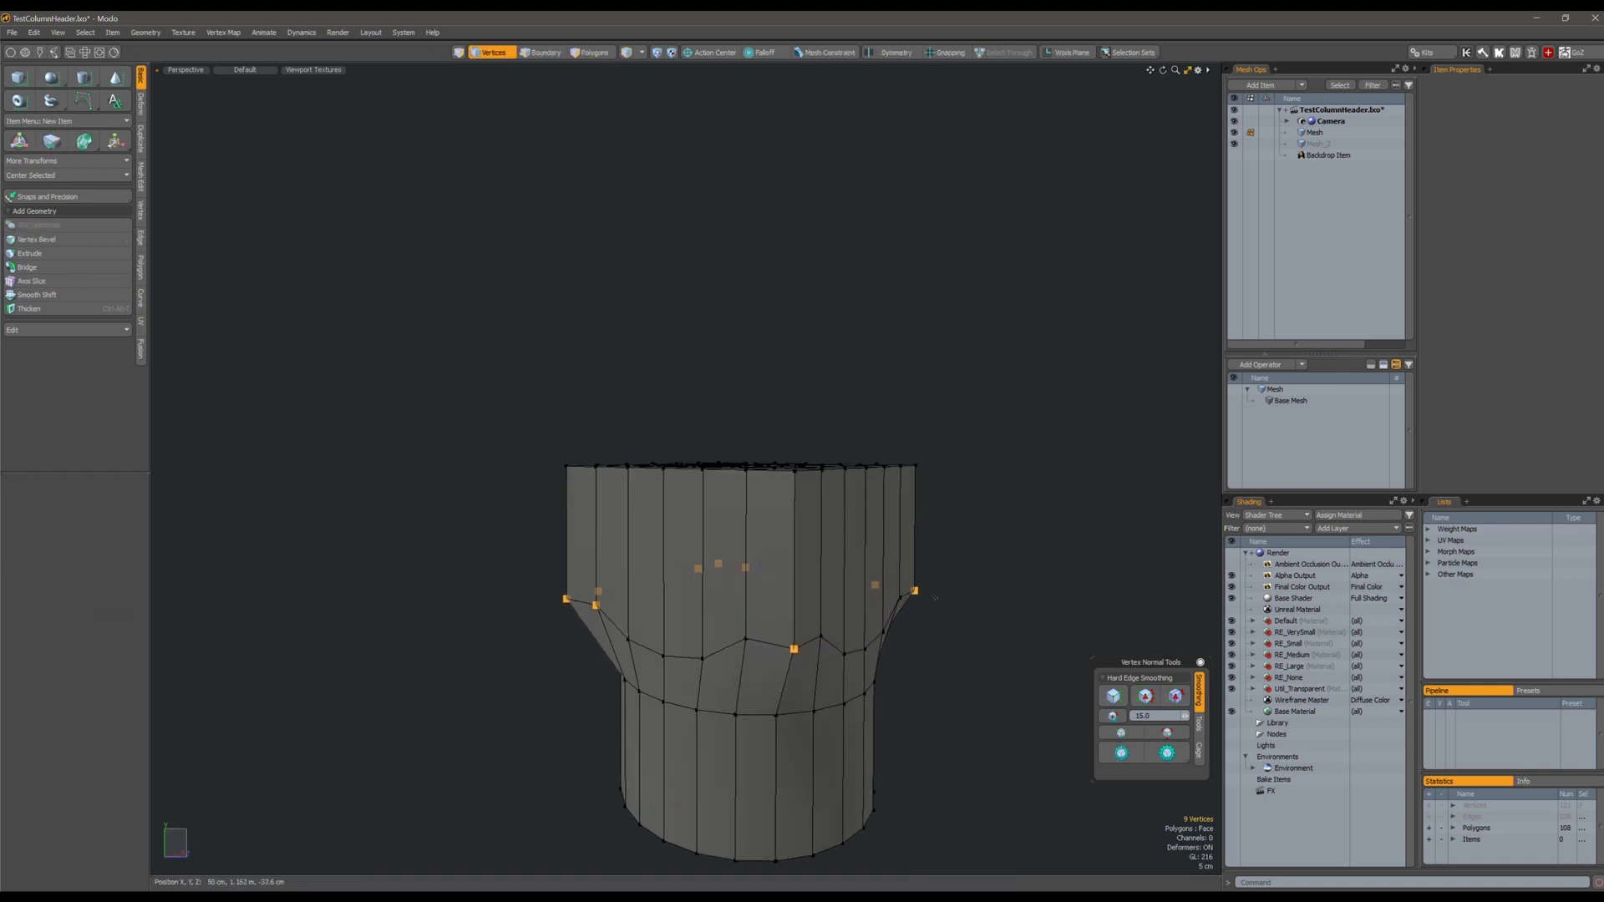
middle_drag(935, 598, 630, 649)
middle_drag(768, 603, 679, 611)
alt+drag(652, 627, 779, 575)
key(Escape)
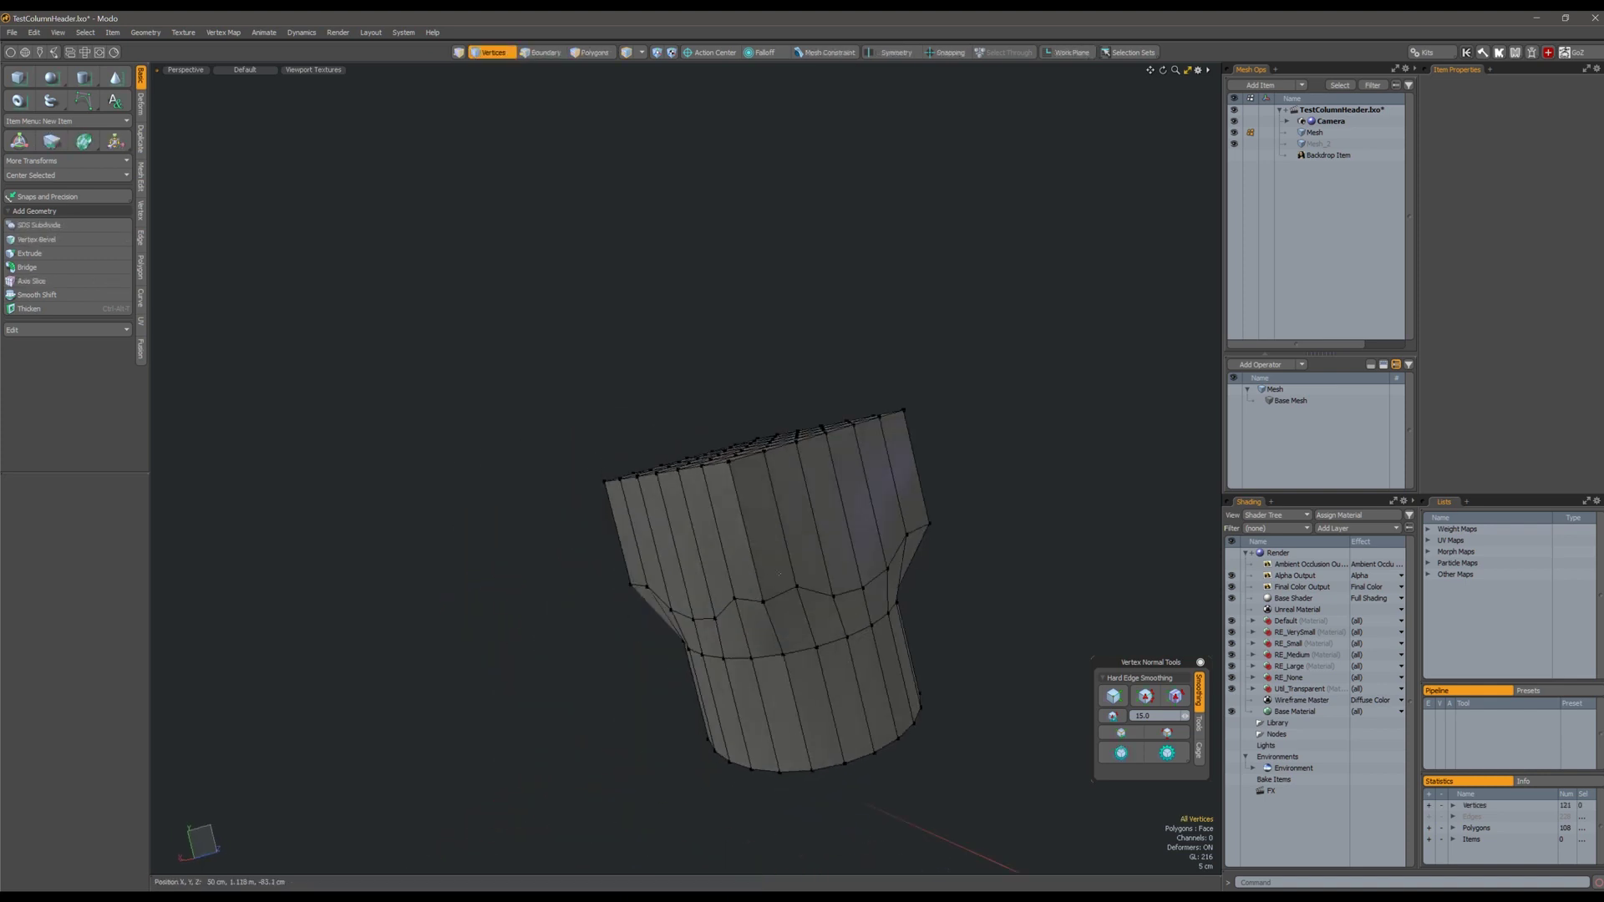
middle_drag(855, 575, 728, 553)
key(w)
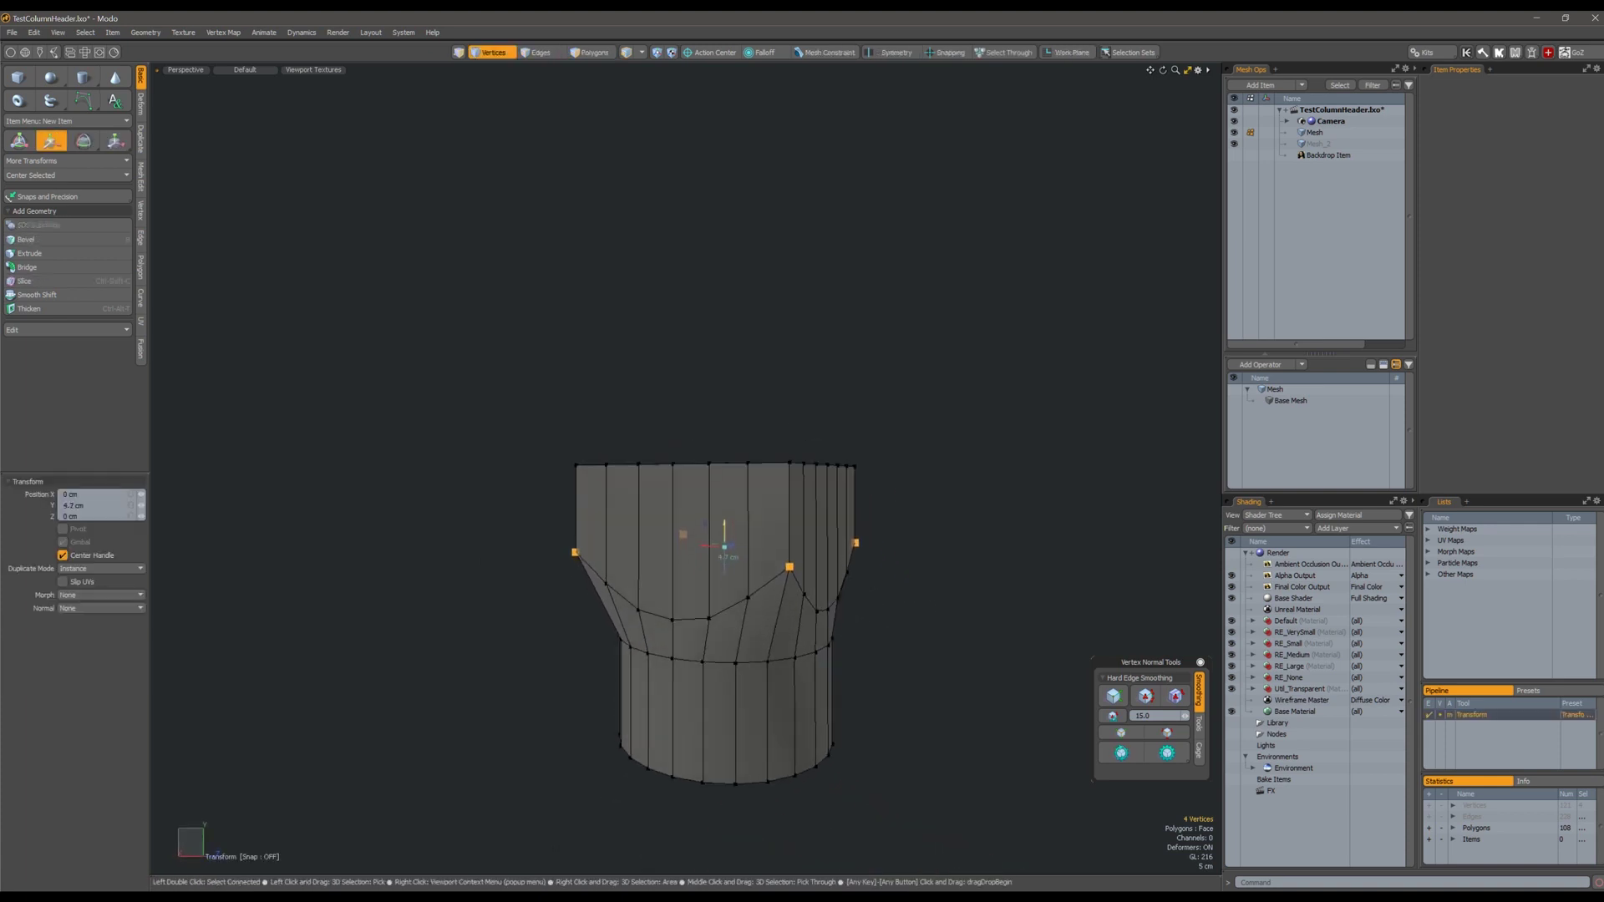
alt+drag(798, 576, 1073, 602)
key(q)
click(880, 577)
mouse_move(880, 577)
alt+mouse_down()
mouse_move(919, 584)
mouse_move(872, 590)
alt+mouse_up()
Check the box's side faces and the shaft faces, and briefly preview the arched sides with Catmull-Clark subdivision.
key(3)
mouse_move(742, 526)
mouse_down()
mouse_move(799, 523)
mouse_move(860, 550)
mouse_up()
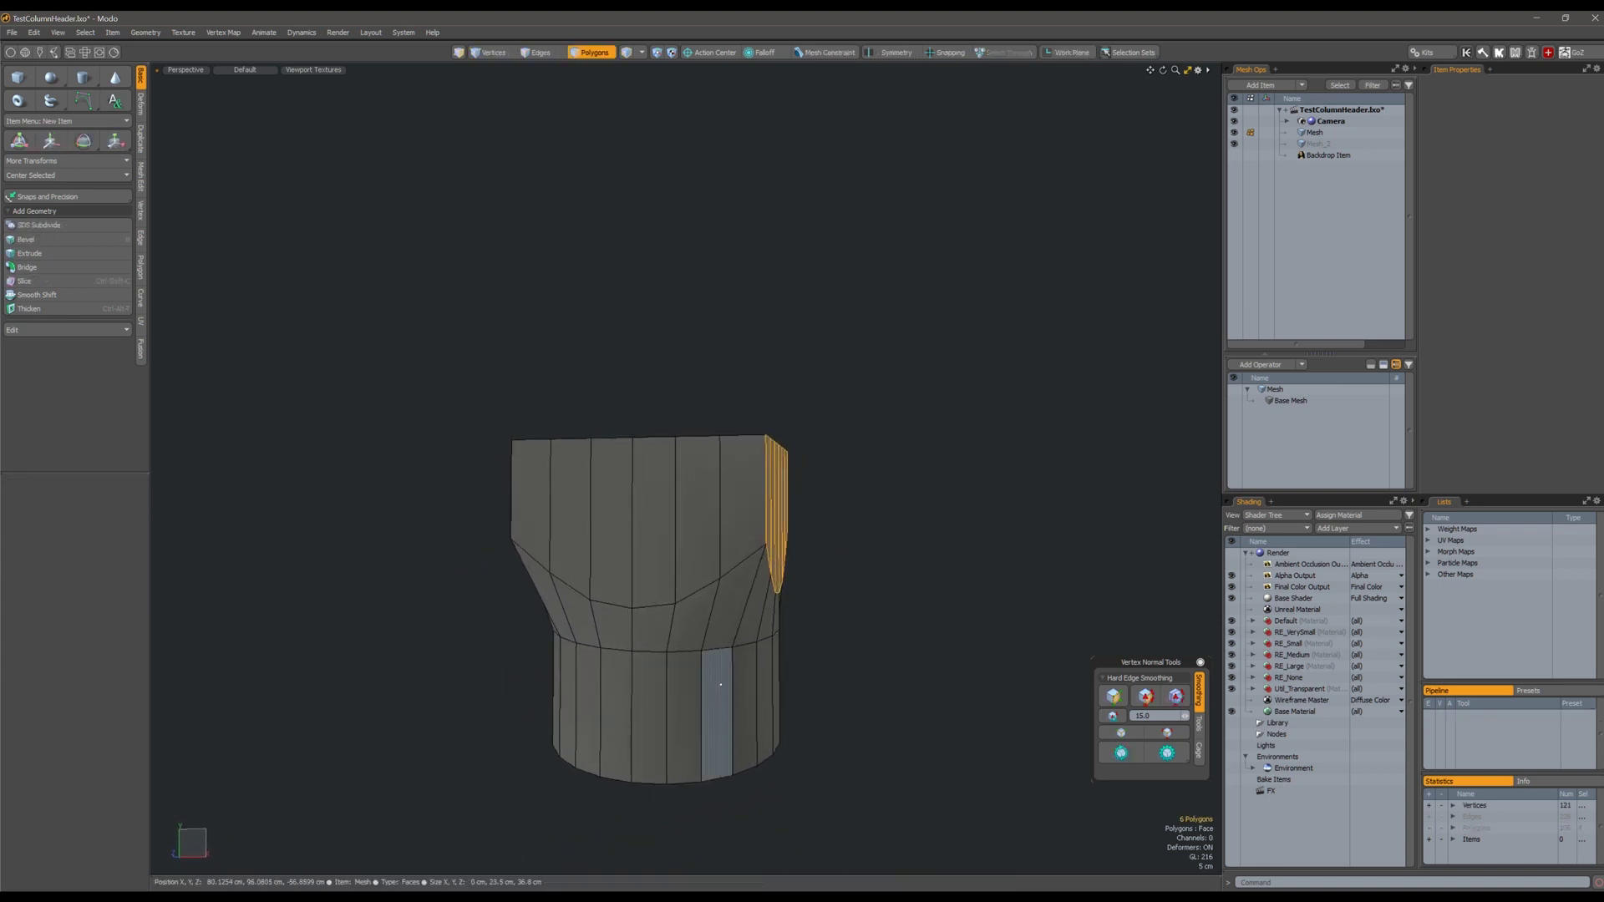
drag(716, 707, 650, 710)
key(l)
alt+drag(822, 667, 823, 602)
click(835, 695)
key(Tab)
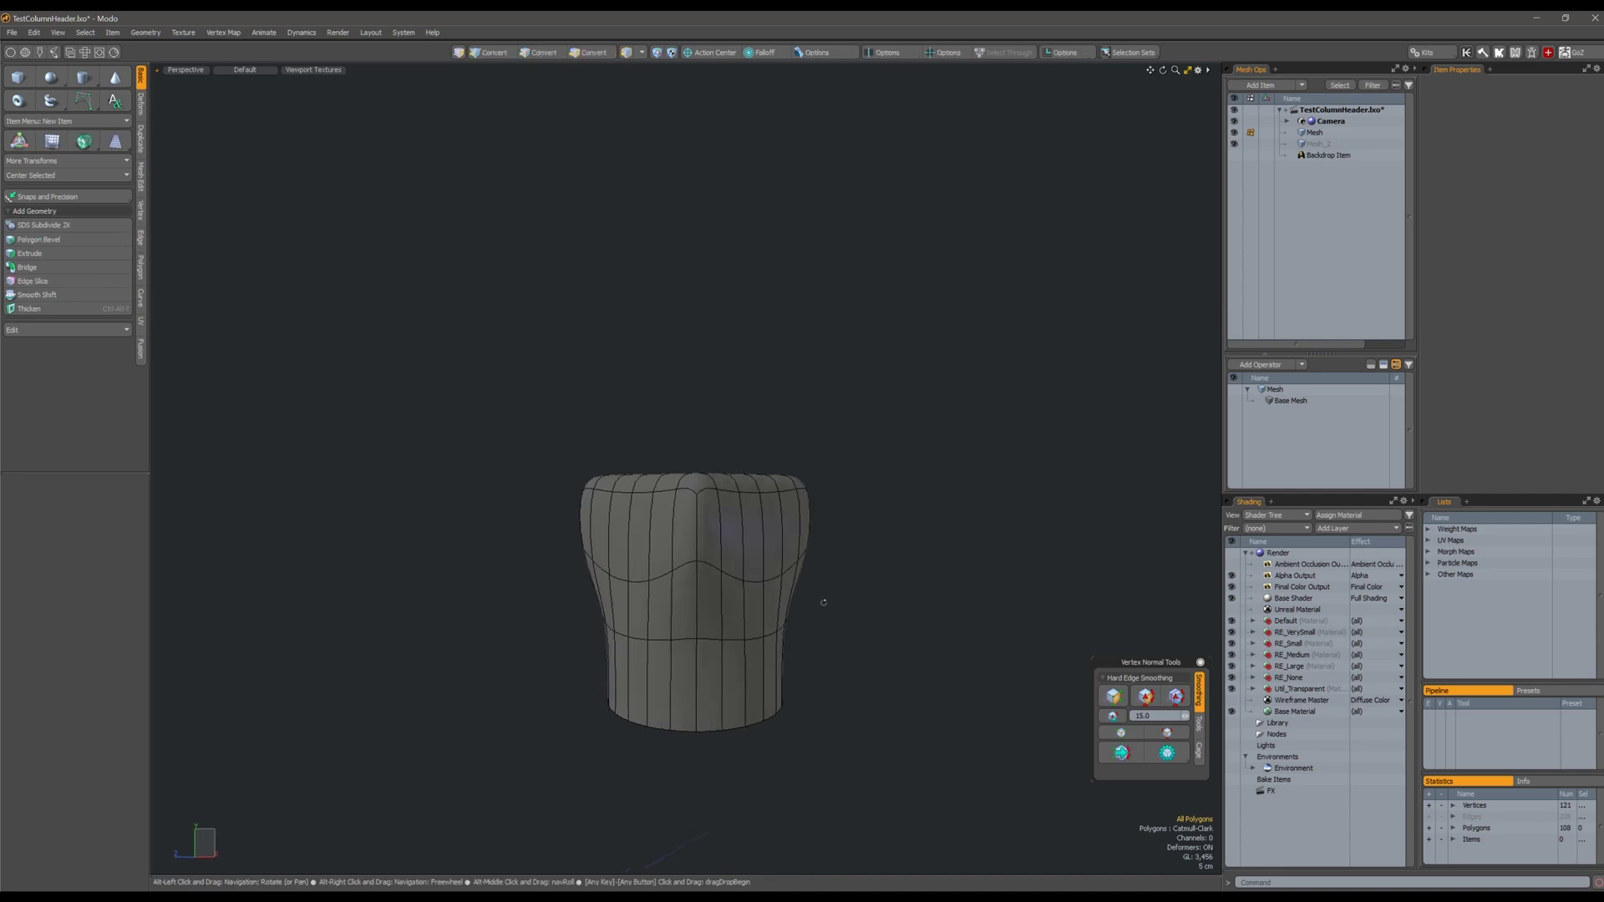
key(Tab)
Select the shaft's full face loop, show the backdrop again, and scale the shaft narrower to suit the reference.
alt+drag(726, 553, 733, 519)
drag(637, 700, 668, 703)
key(l)
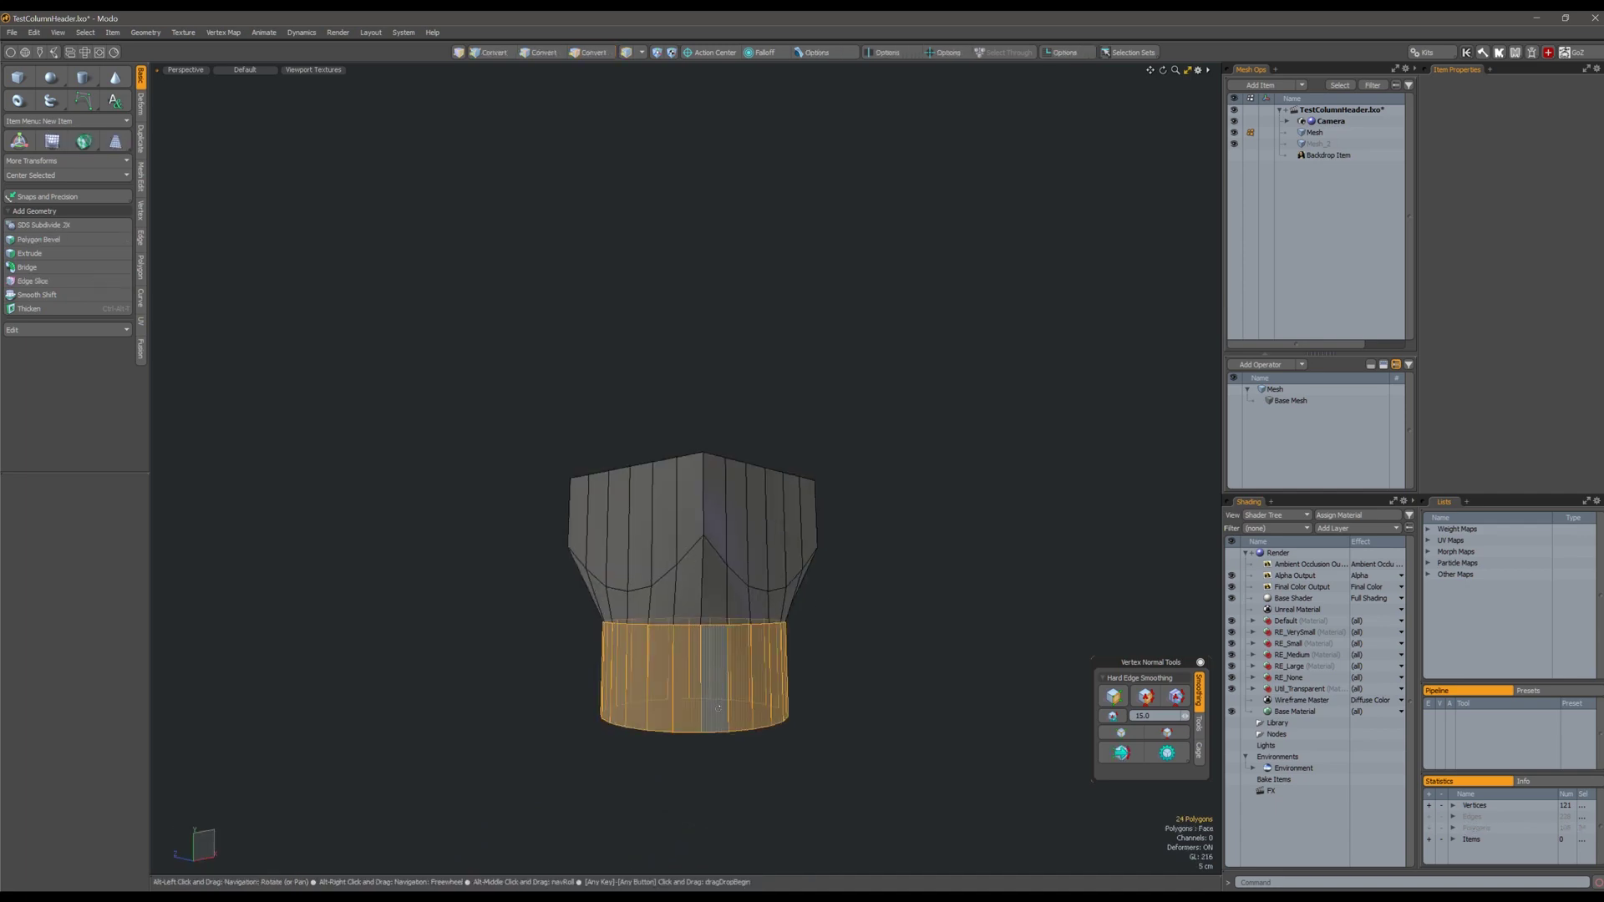
click(1236, 157)
alt+drag(902, 493, 738, 550)
key(y)
key(space)
click(738, 550)
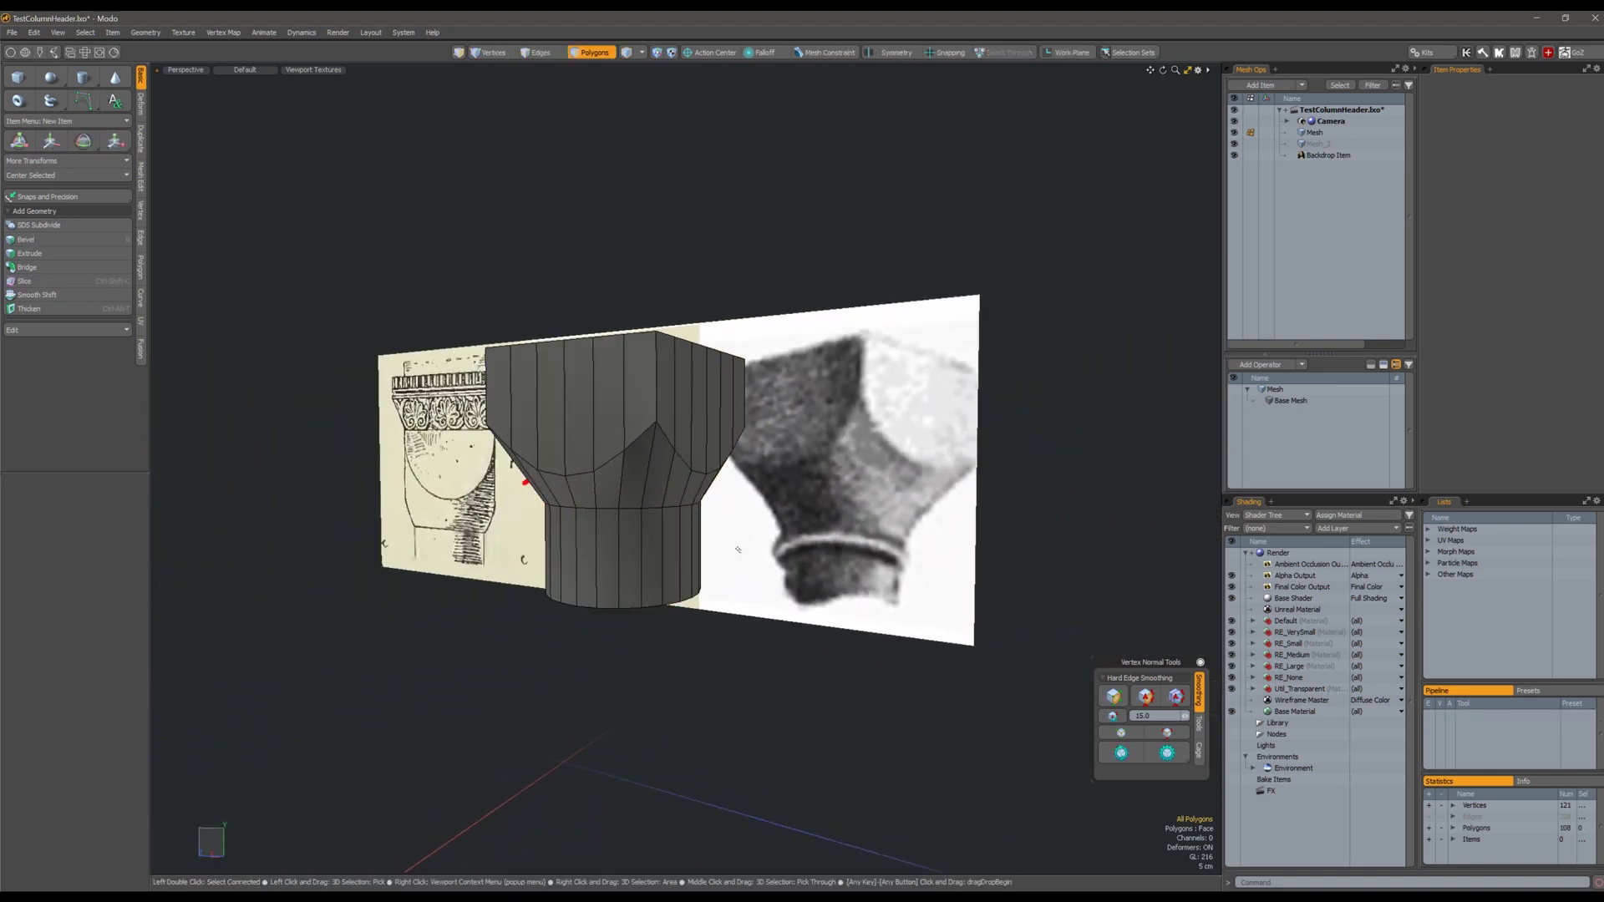
Turn on Catmull-Clark subdivision, expand the selection to all top faces of the box, and crease their outer border.
key(Tab)
alt+drag(737, 548, 662, 427)
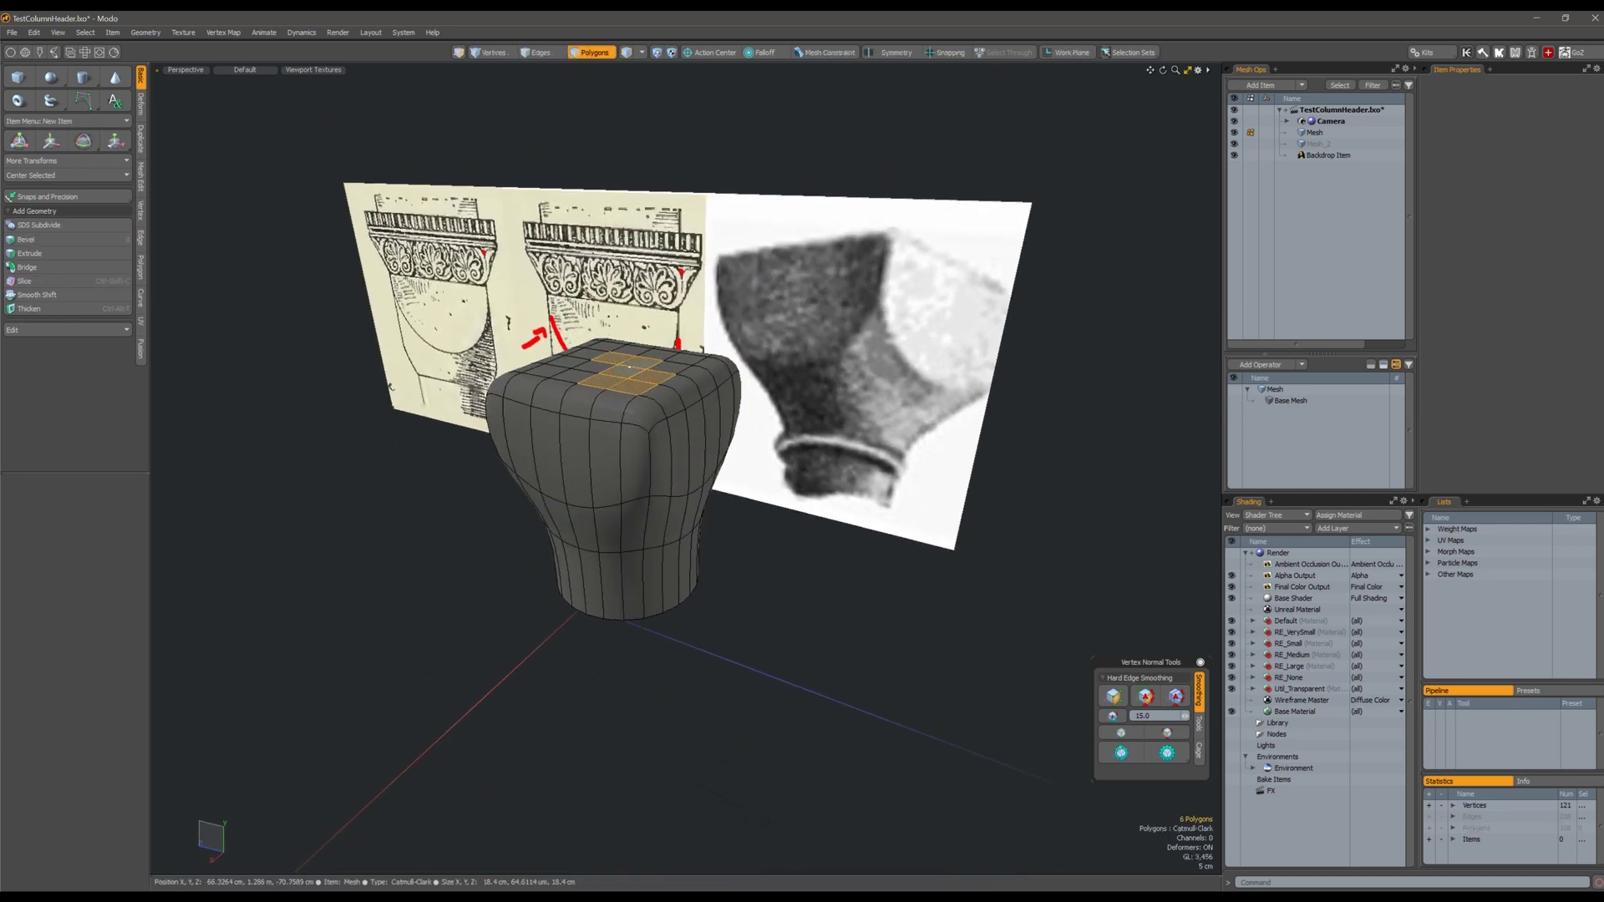
key(shift+Up)
key(shift+Up)
key(Tab)
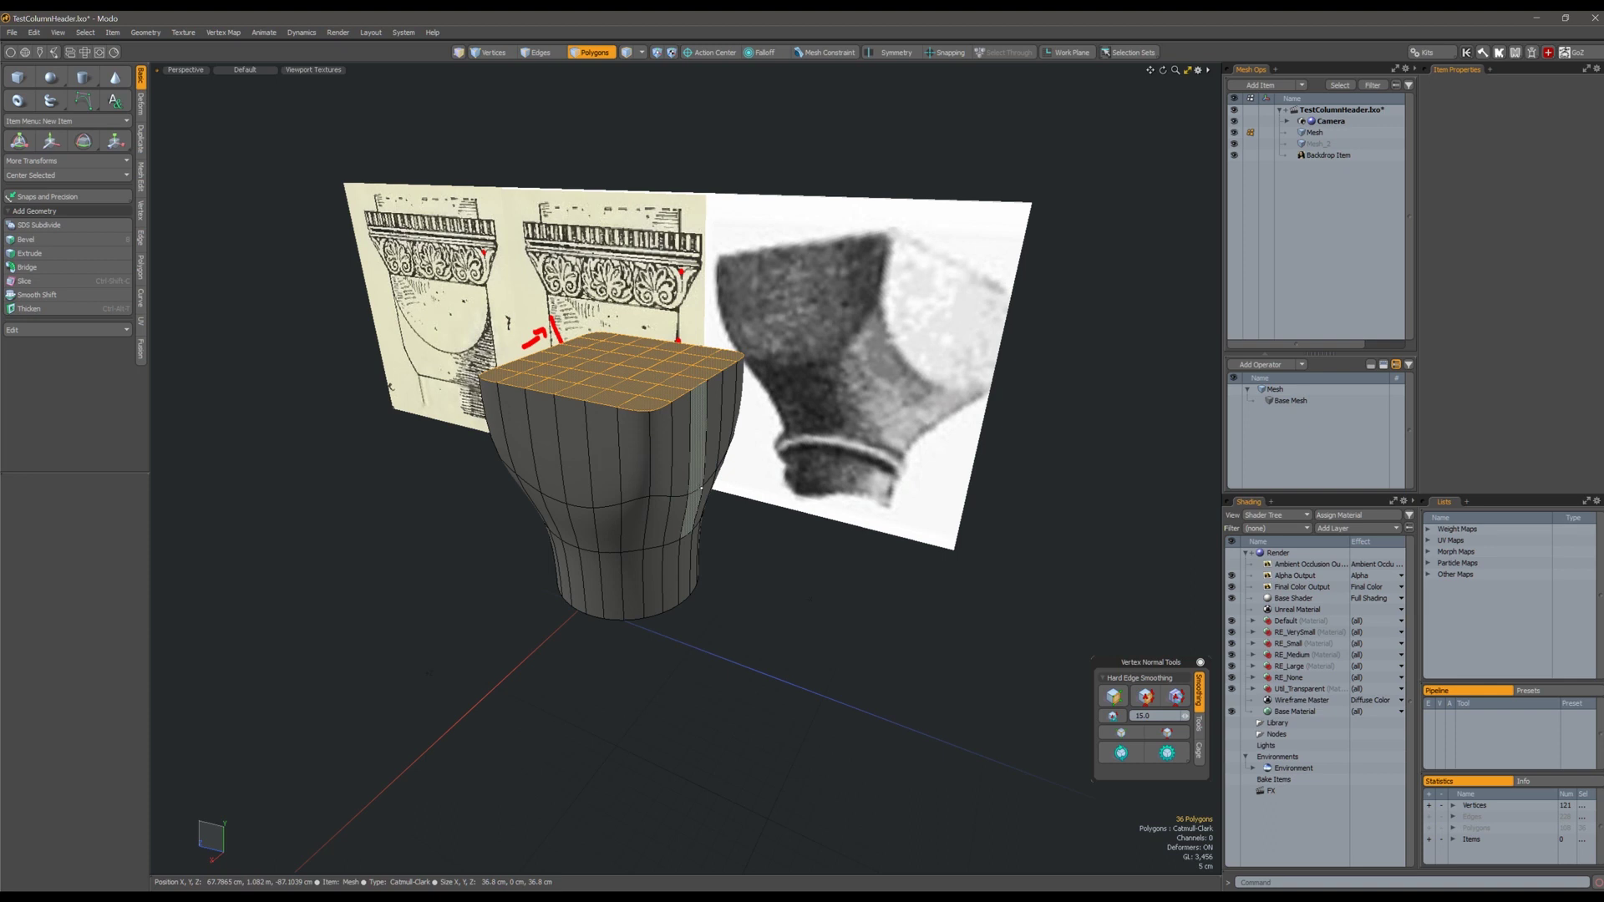
Crease the borders of the box's six-face side panels so the arcs stay sharp, and hide the wireframe.
key(Escape)
key(l)
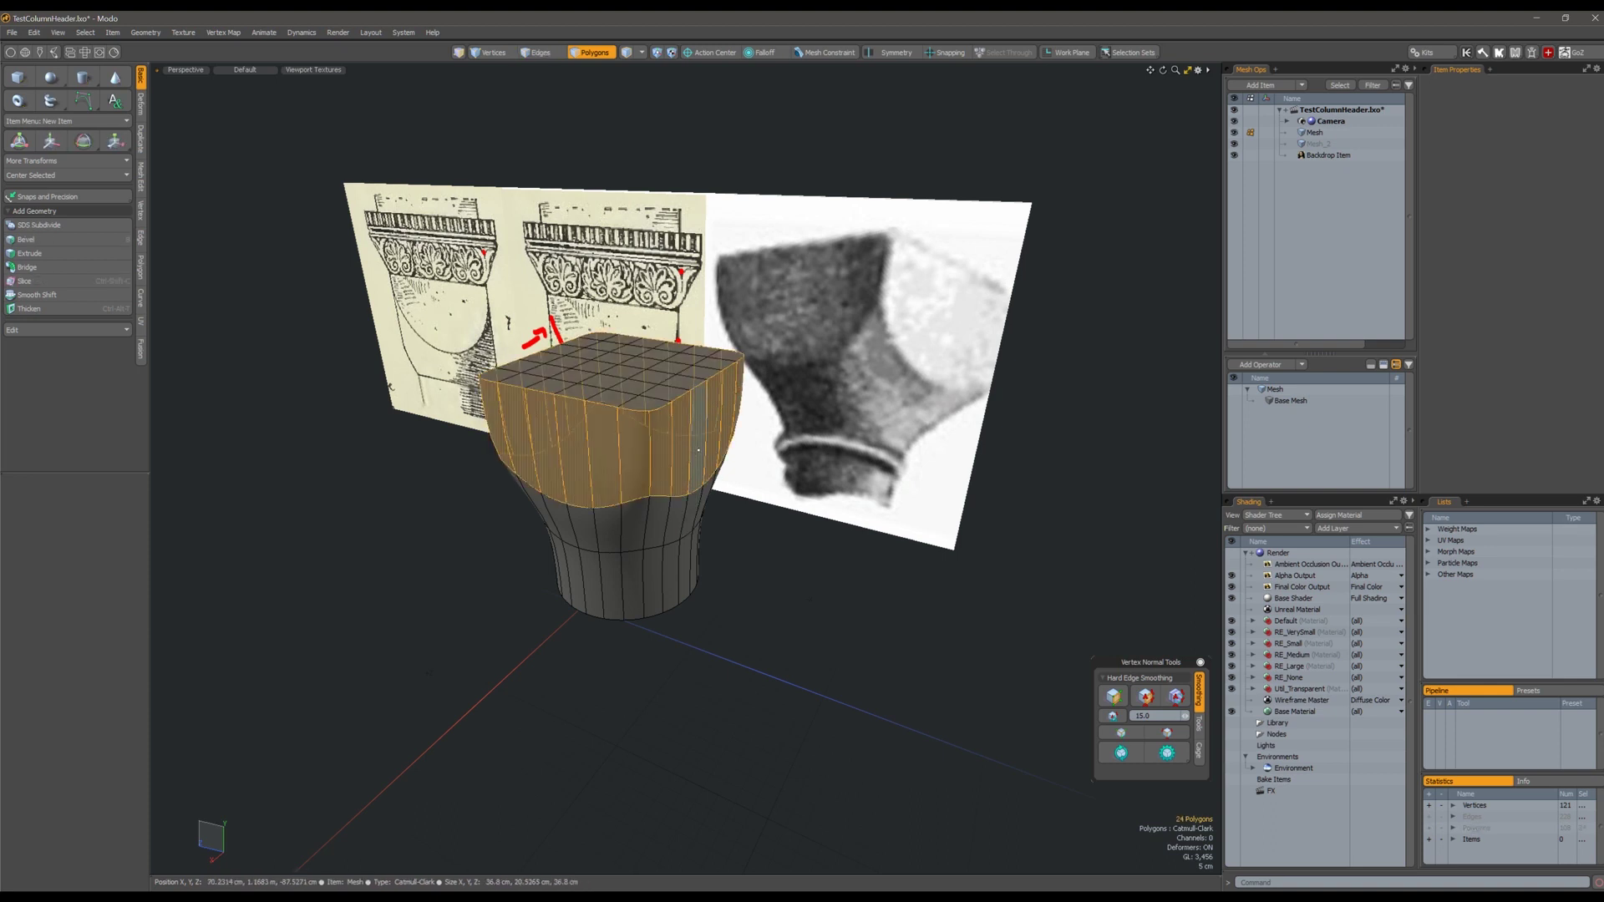
key(ctrl+z)
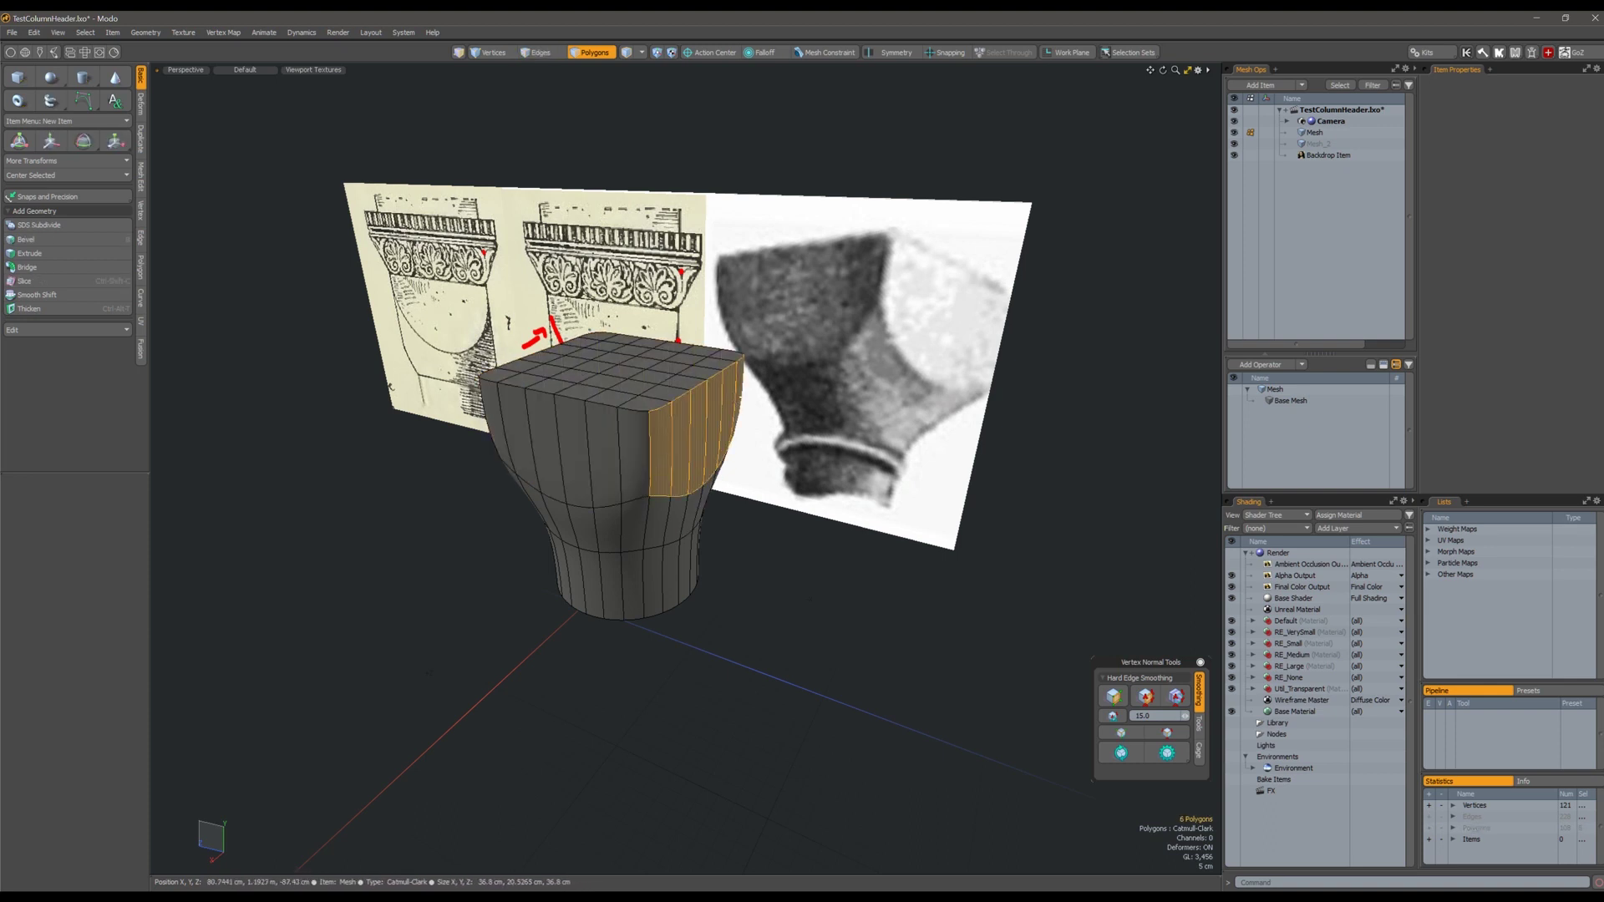
mouse_move(642, 463)
mouse_down()
mouse_move(496, 421)
mouse_move(749, 475)
mouse_up()
key(shift+f)
drag(623, 384, 689, 520)
key(shift+f)
click(990, 520)
mouse_move(994, 522)
alt+mouse_down()
mouse_move(1003, 537)
mouse_move(751, 558)
mouse_move(733, 506)
mouse_move(692, 504)
alt+mouse_up()
key(F4)
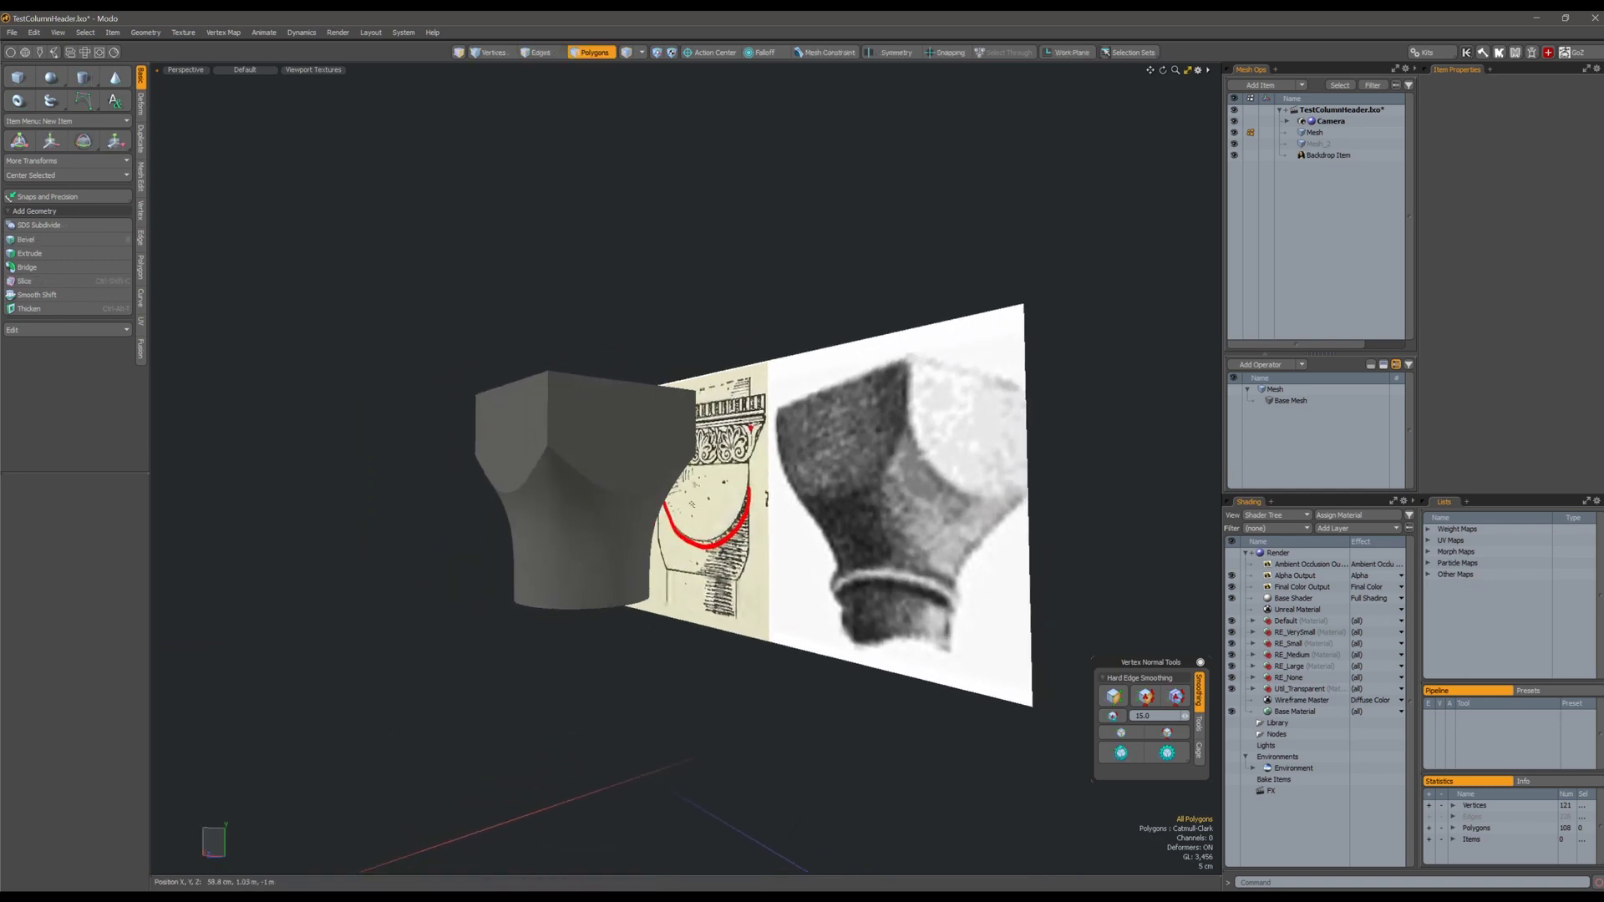
Scale the shaft's face loop narrower and shift it vertically by about 2.9 cm to fit the reference proportions.
alt+drag(592, 419, 563, 536)
alt+drag(680, 287, 649, 520)
scroll(568, 547, up, 4)
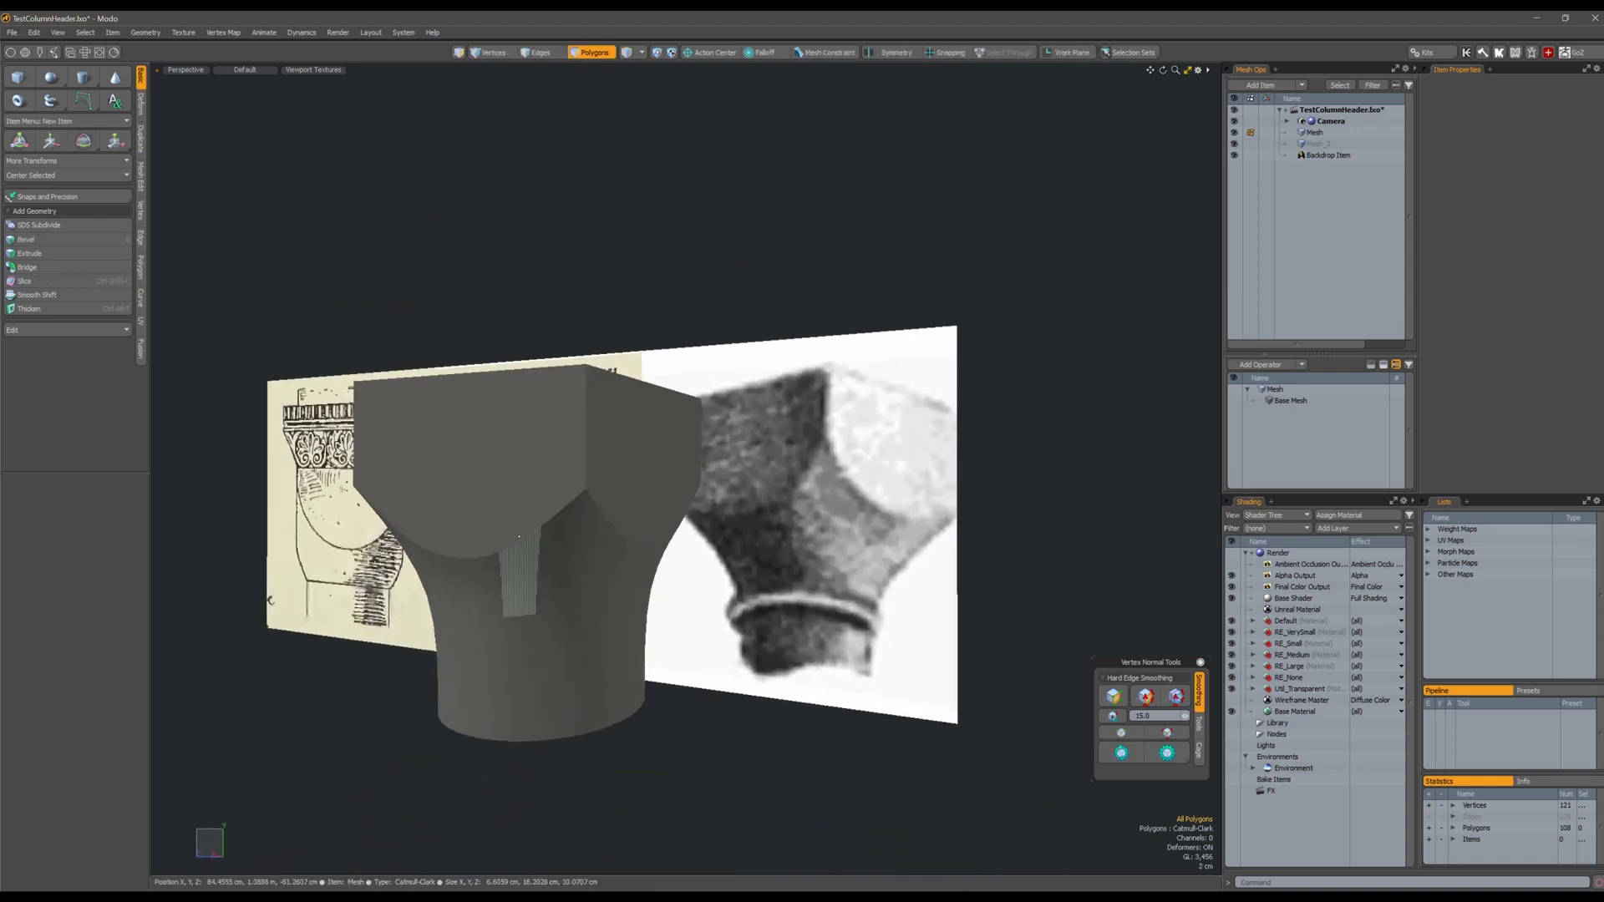
alt+drag(506, 536, 505, 571)
alt+drag(606, 511, 615, 612)
alt+drag(579, 668, 511, 562)
key(r)
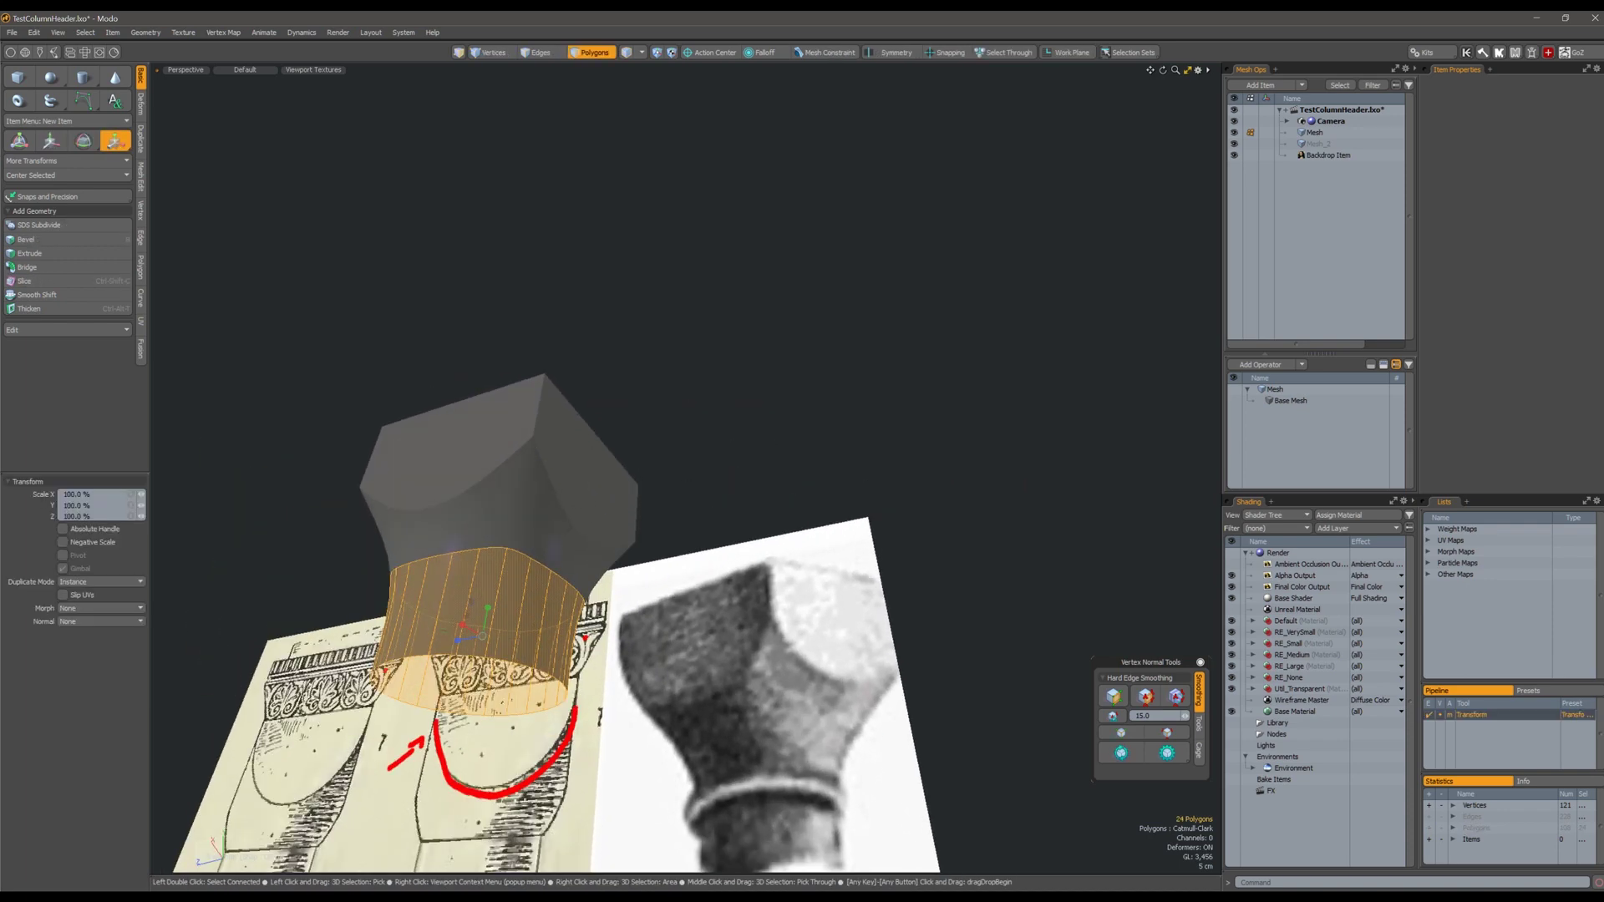
alt+drag(502, 543, 510, 600)
key(w)
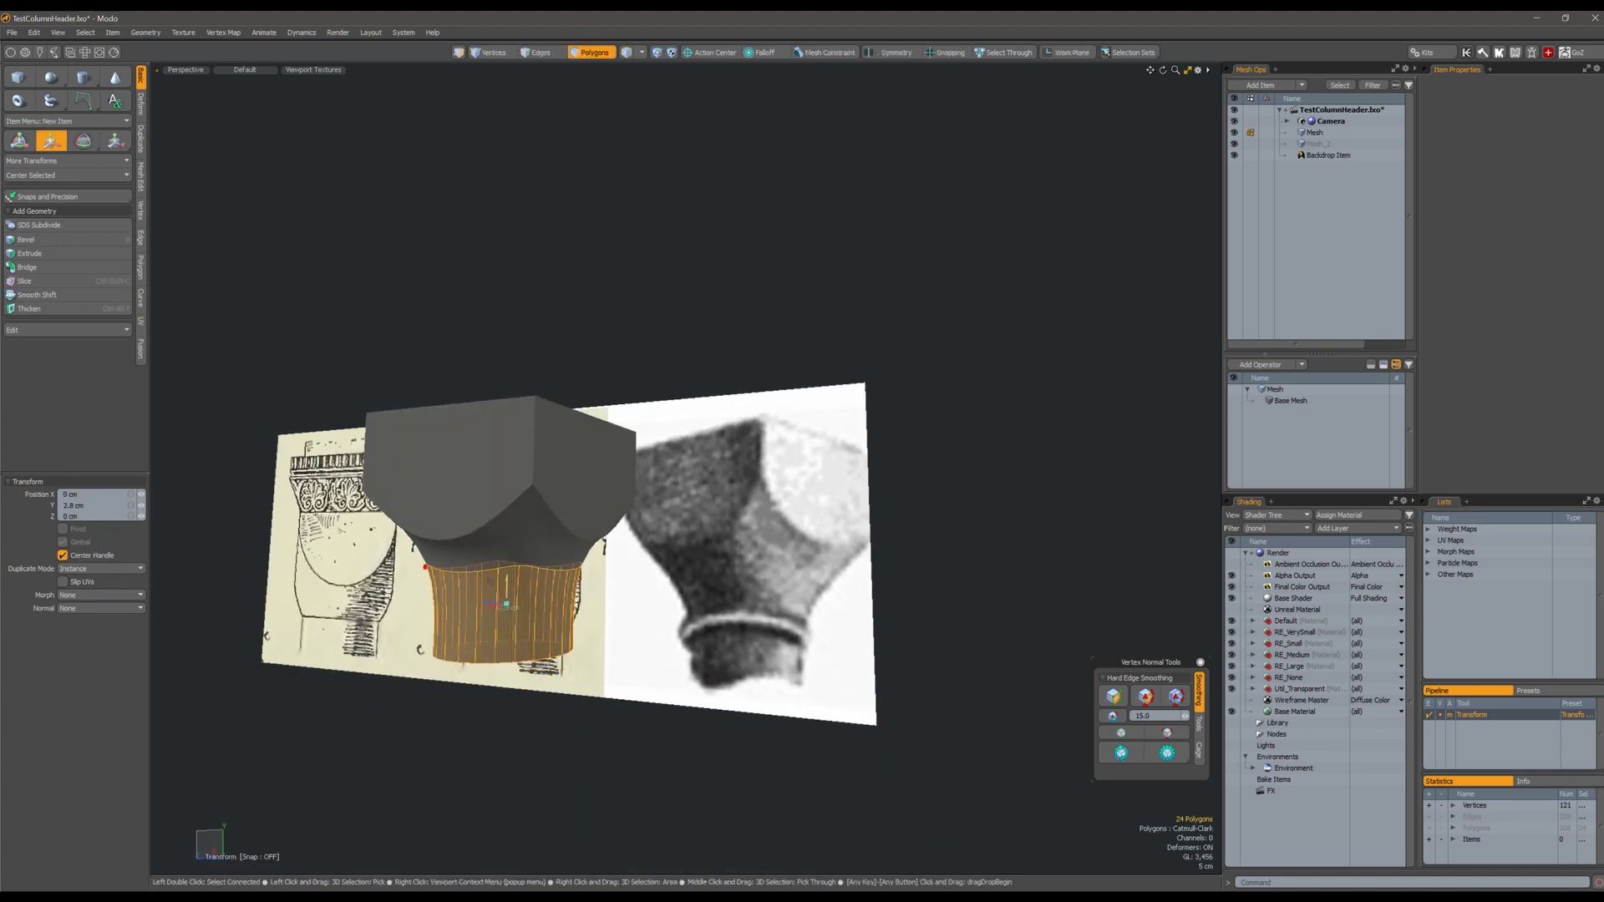
key(q)
Return to plain faces with the wireframe shown, and add loops around the shaft offset from both of its ends.
drag(506, 594, 578, 715)
key(Escape)
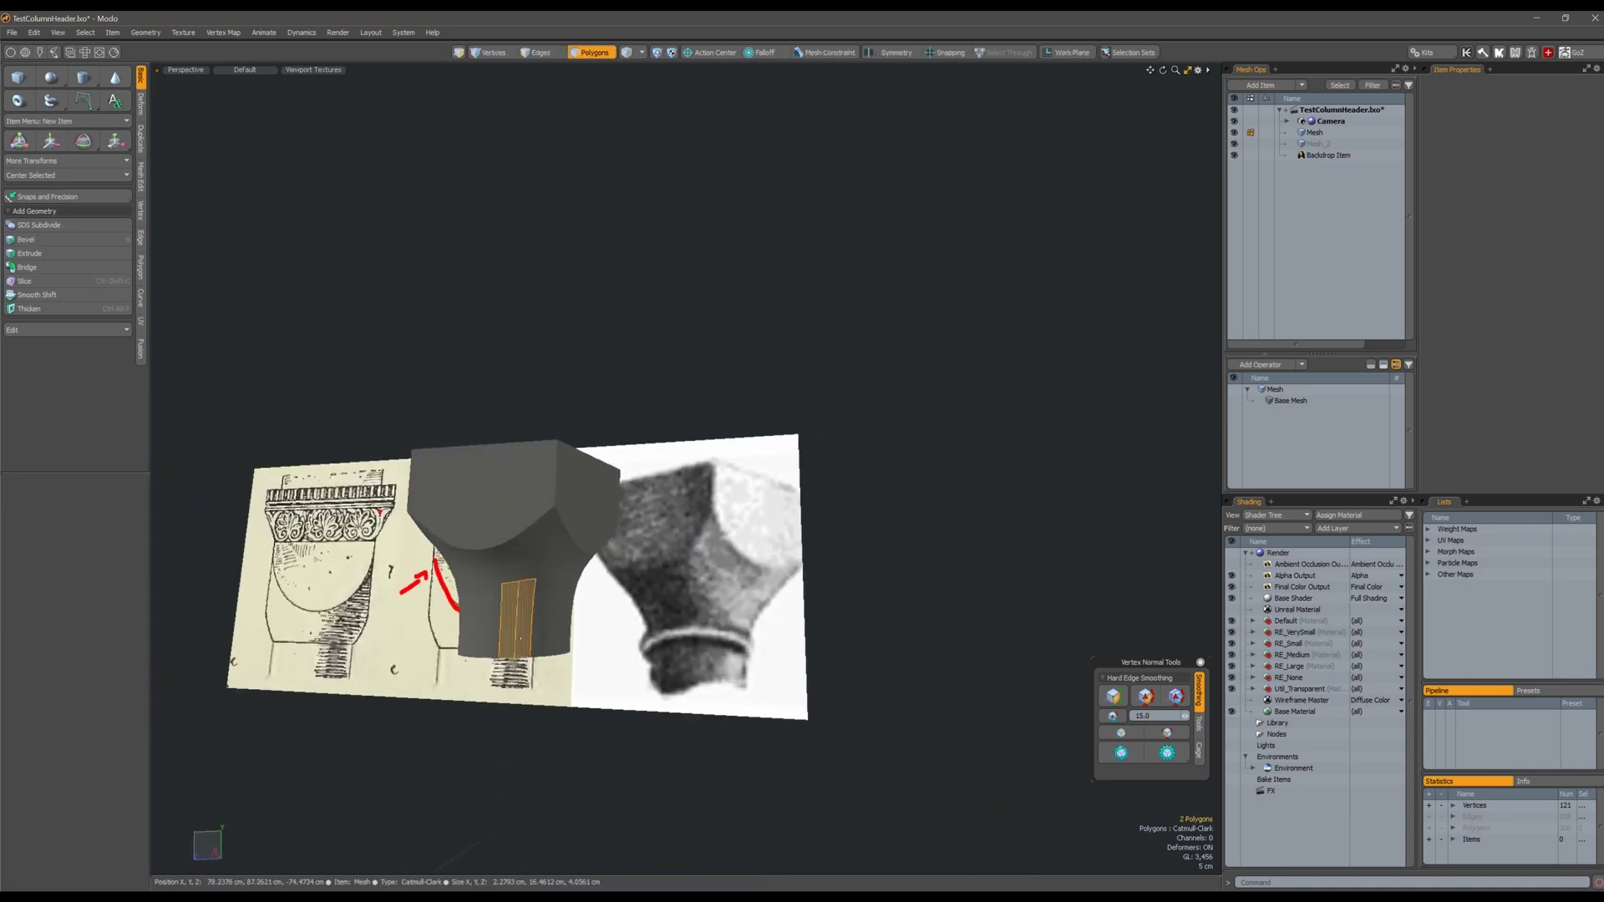
key(F4)
scroll(528, 627, up, 3)
alt+drag(528, 625, 537, 648)
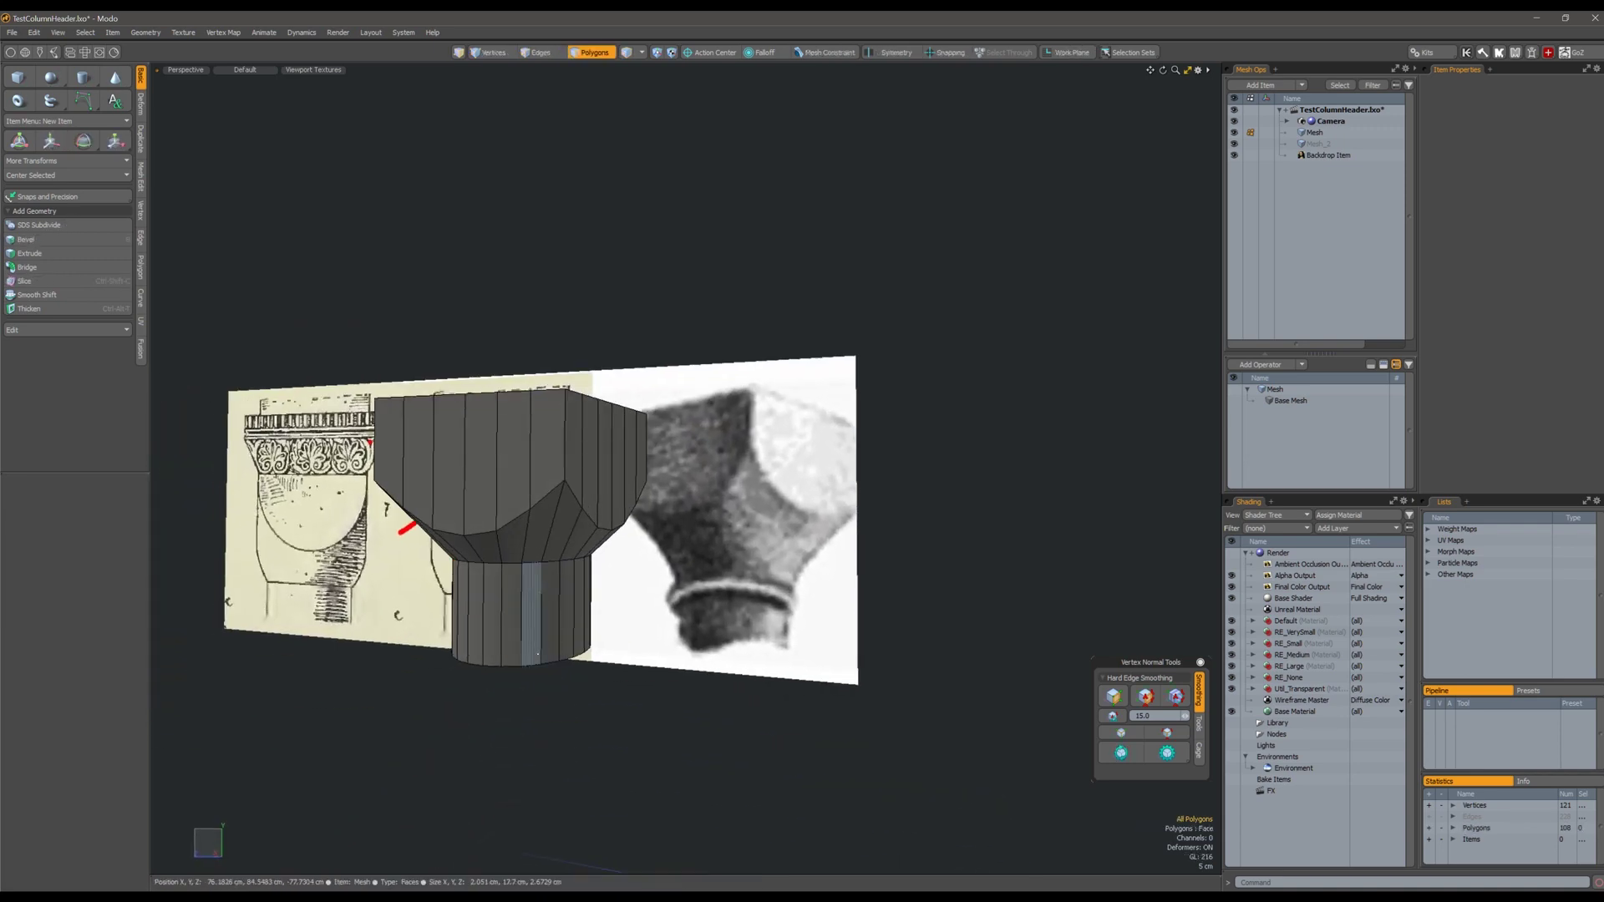
key(alt+c)
click(542, 653)
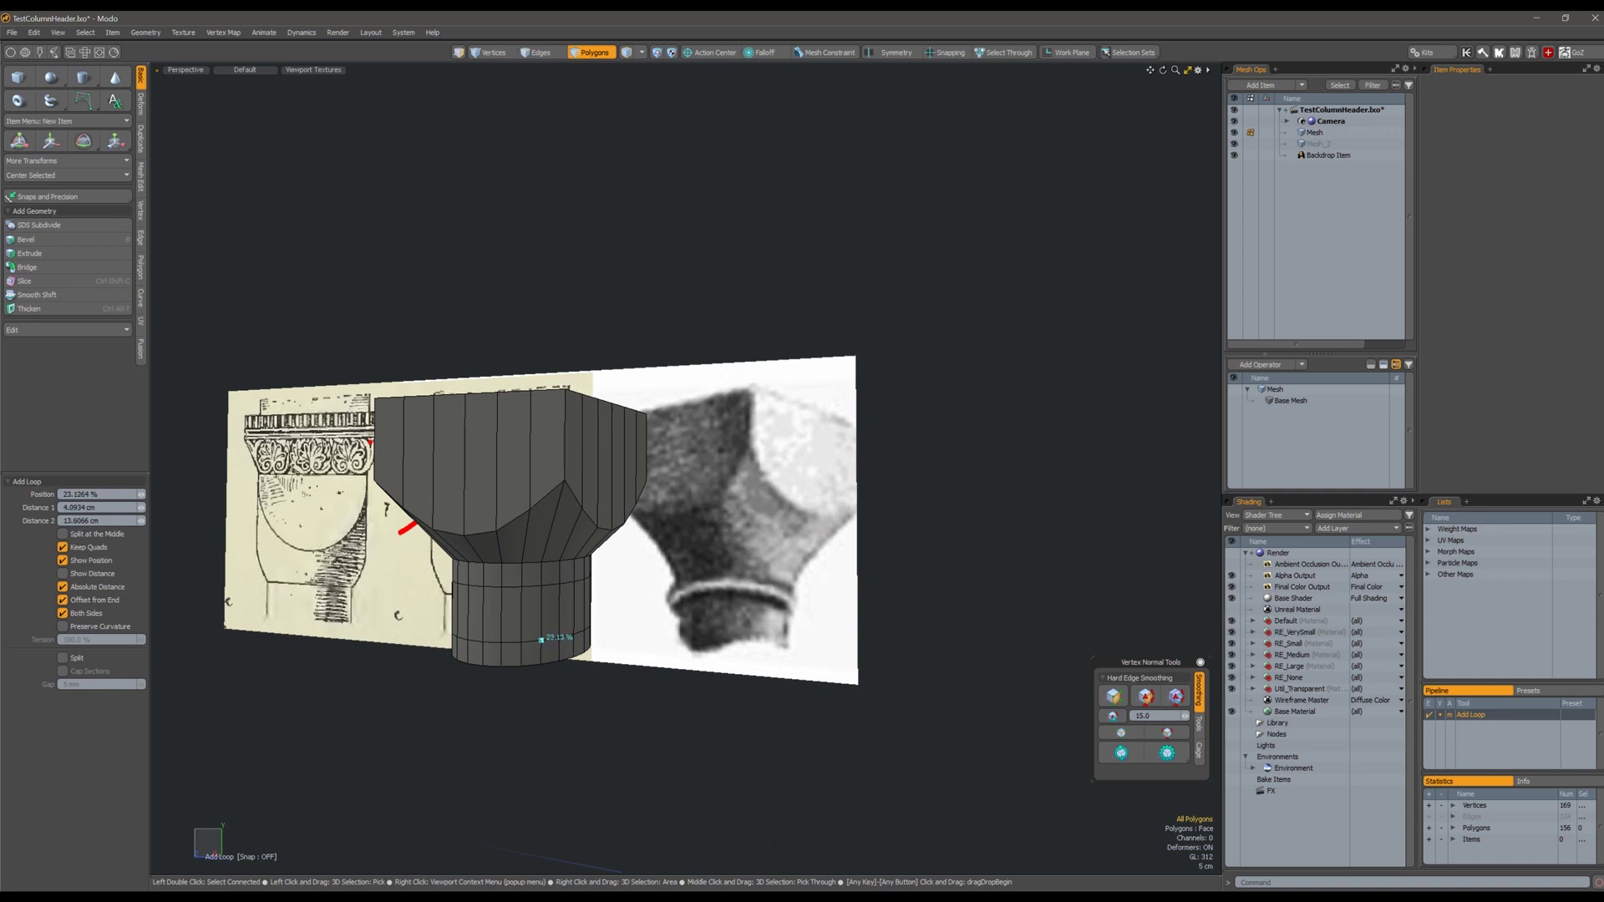
drag(541, 643, 551, 654)
key(q)
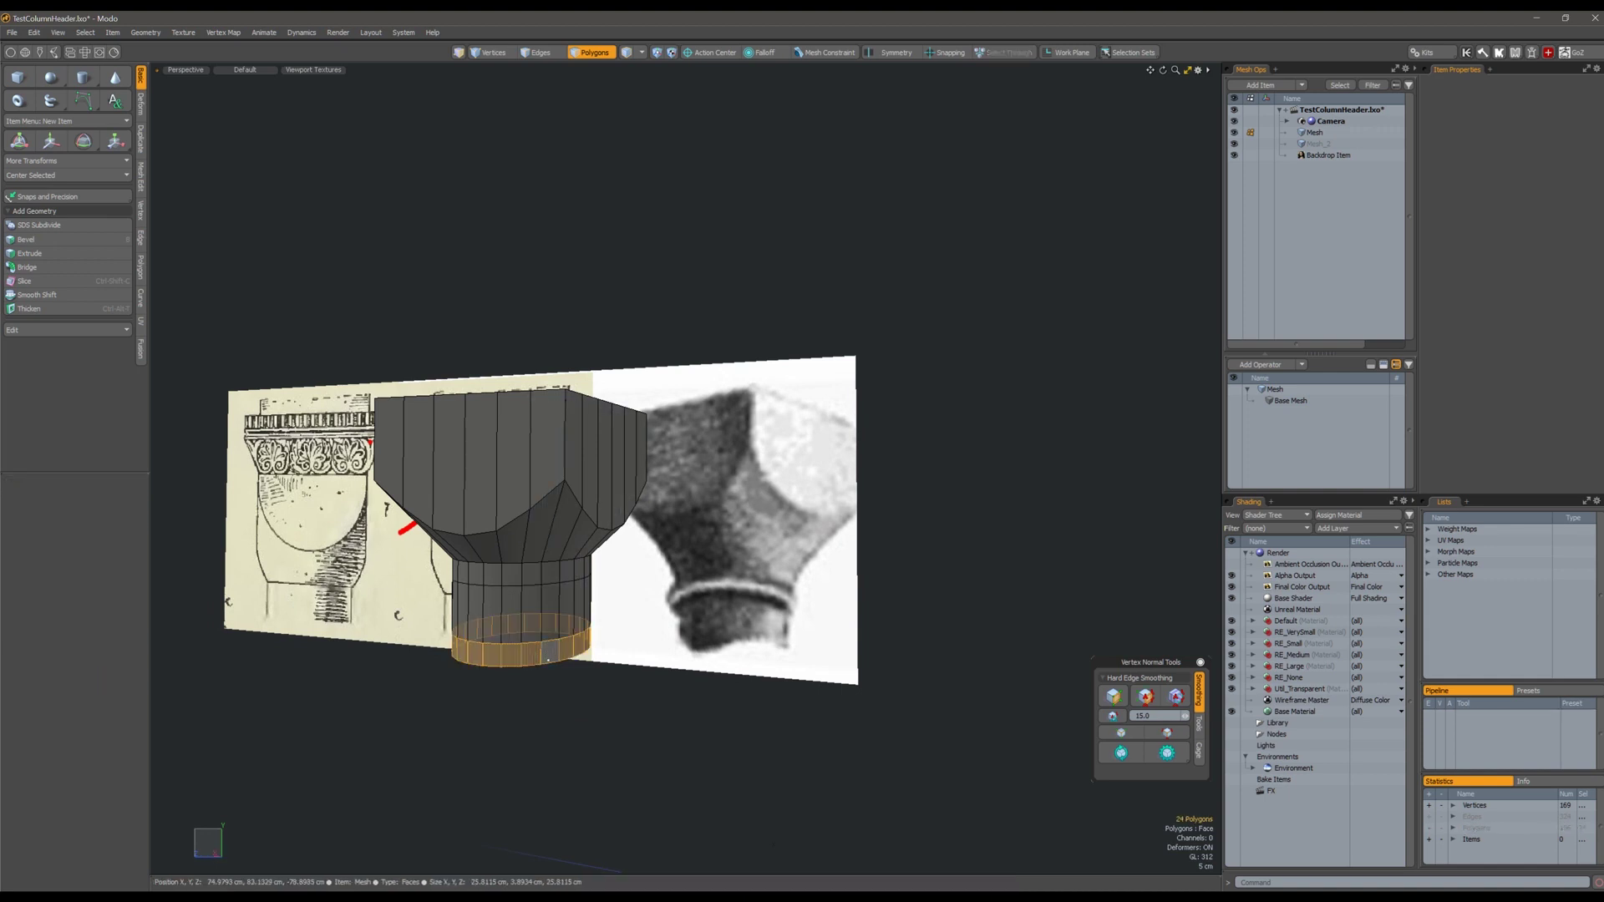
Divide the shaft's bottom band of faces and push its middle ring outward to form a molding around the base.
key(l)
scroll(544, 656, up, 3)
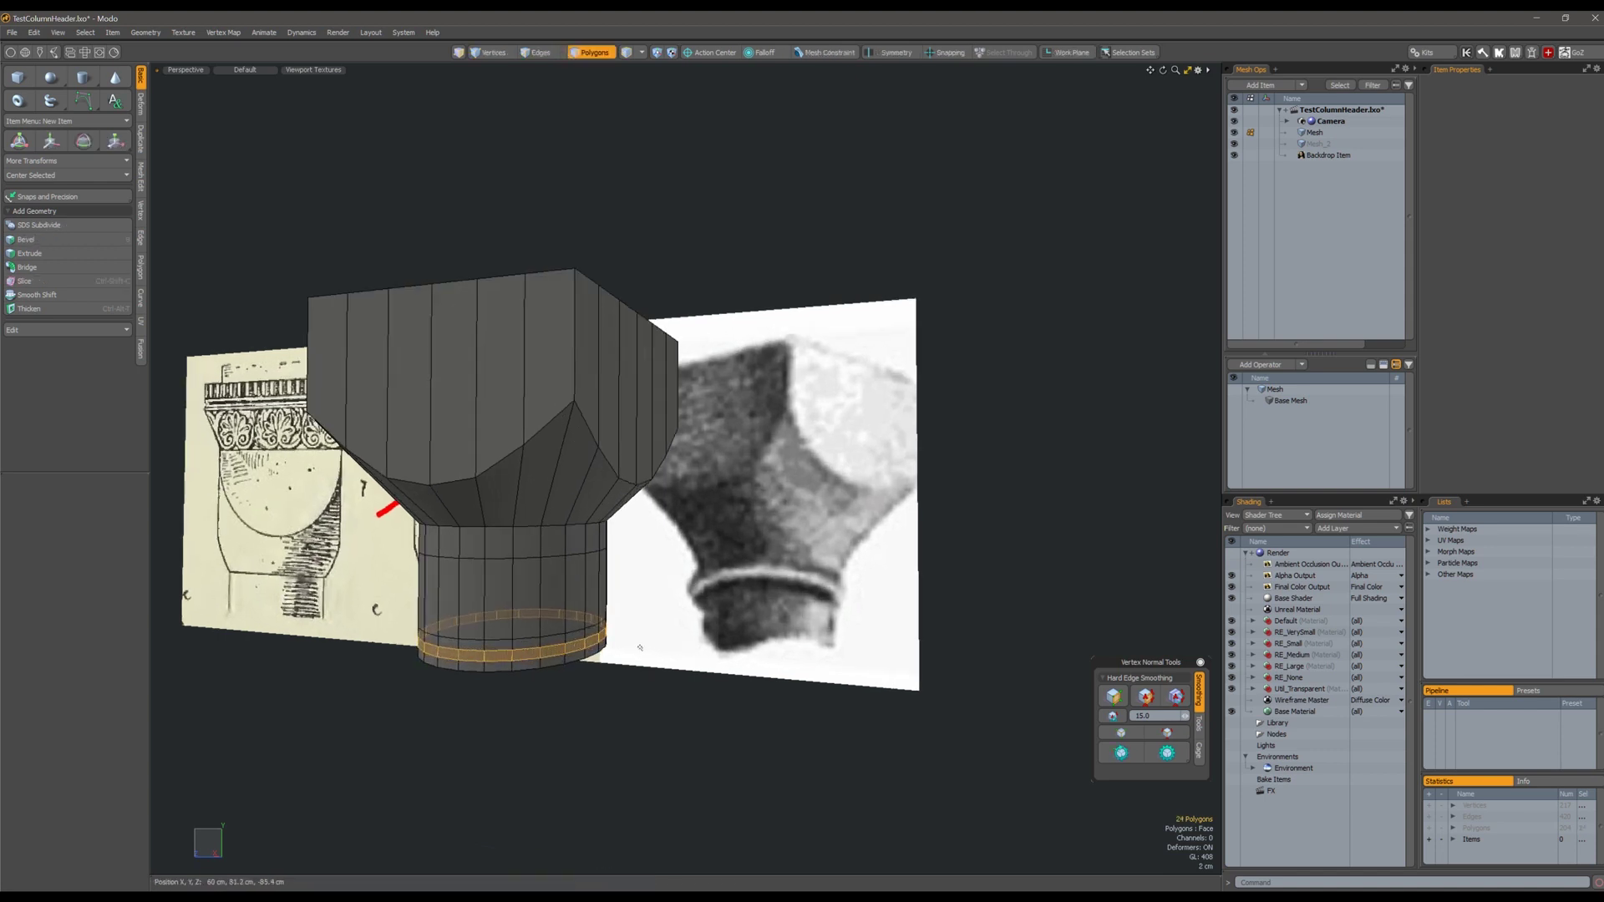
key(shift+p)
drag(545, 656, 623, 656)
key(q)
click(669, 709)
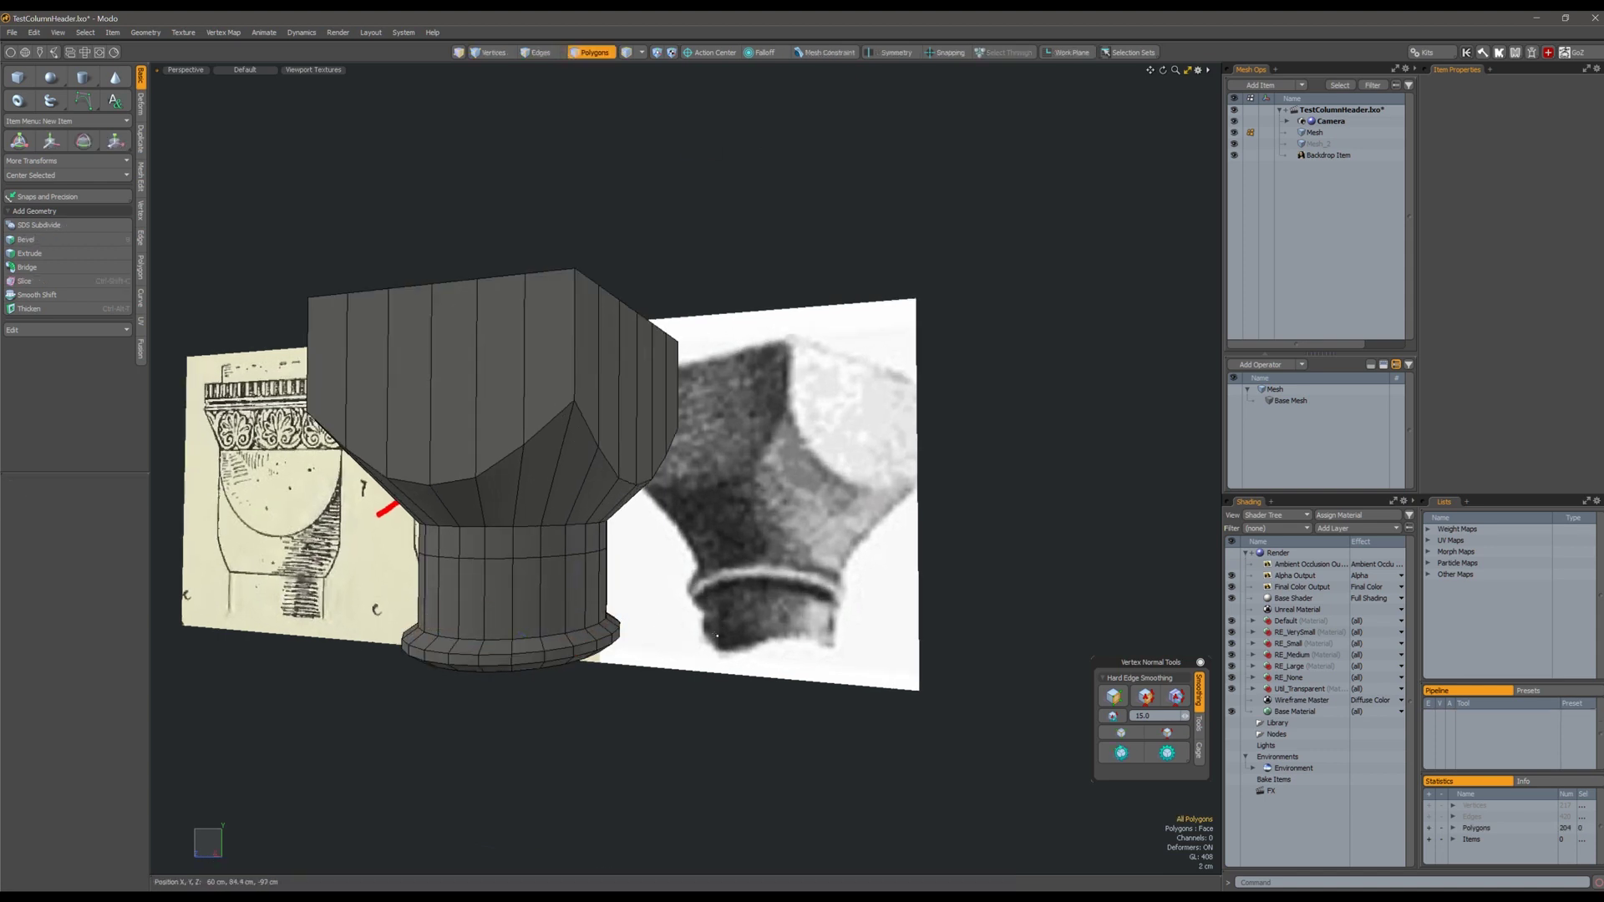
Turn on Catmull-Clark subdivision and scale the shaft's face band above the molding inward.
key(Tab)
scroll(637, 702, down, 3)
alt+drag(638, 702, 601, 652)
click(570, 672)
key(l)
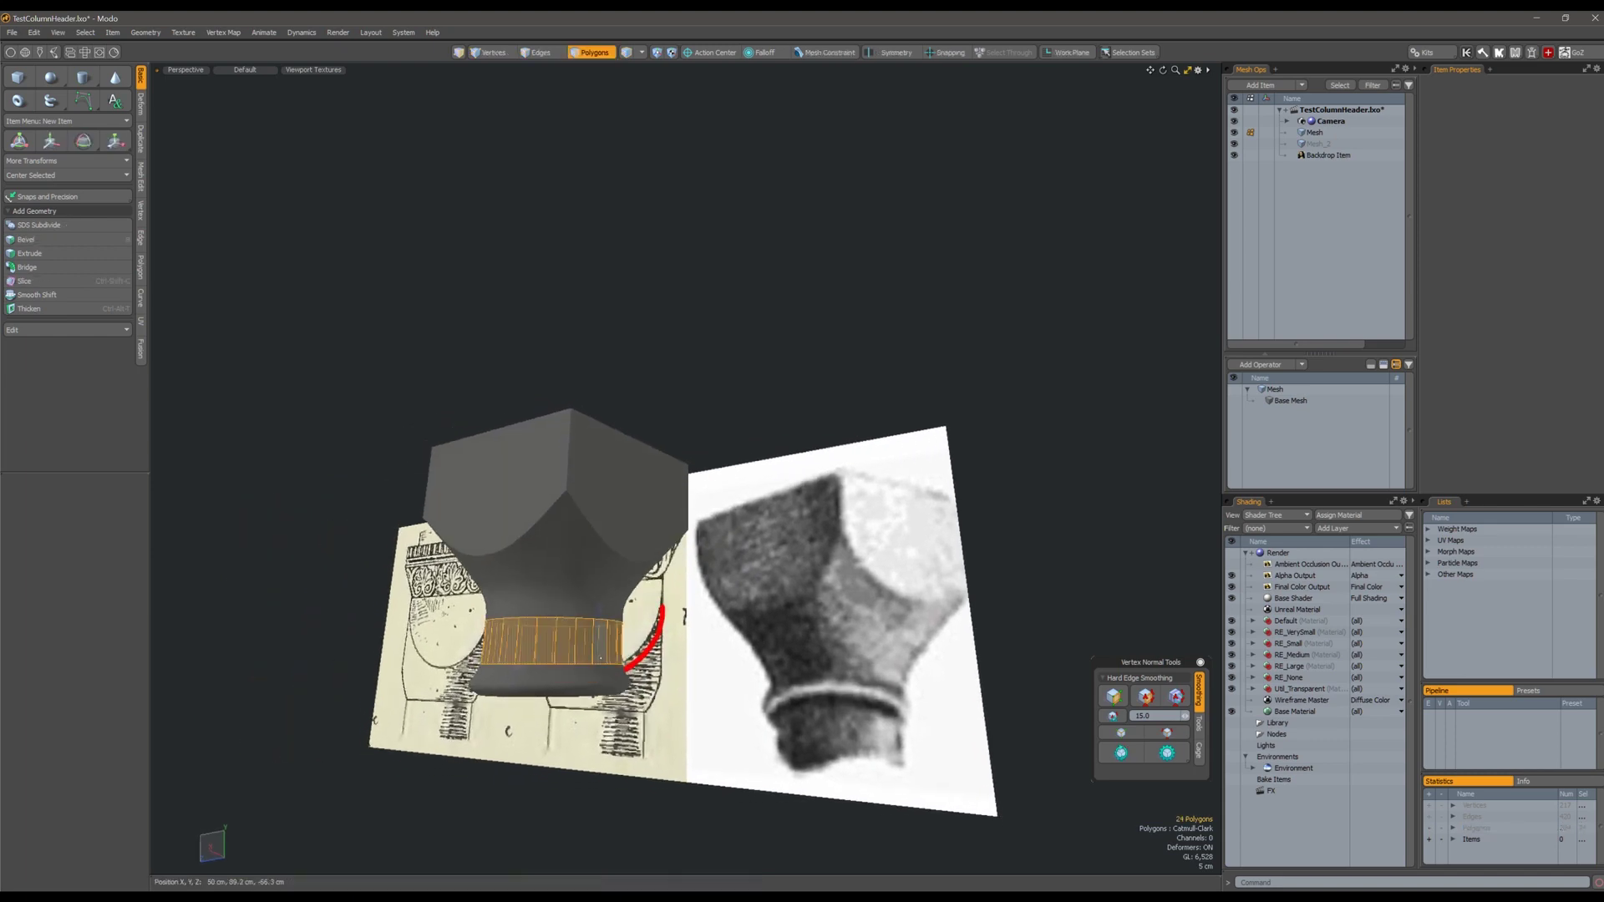
key(r)
drag(555, 585, 555, 564)
key(q)
click(656, 660)
Assign the RE Small material to the capital and view it with RayGL shading beside the reference.
alt+drag(643, 627, 653, 697)
scroll(738, 522, down, 4)
key(m)
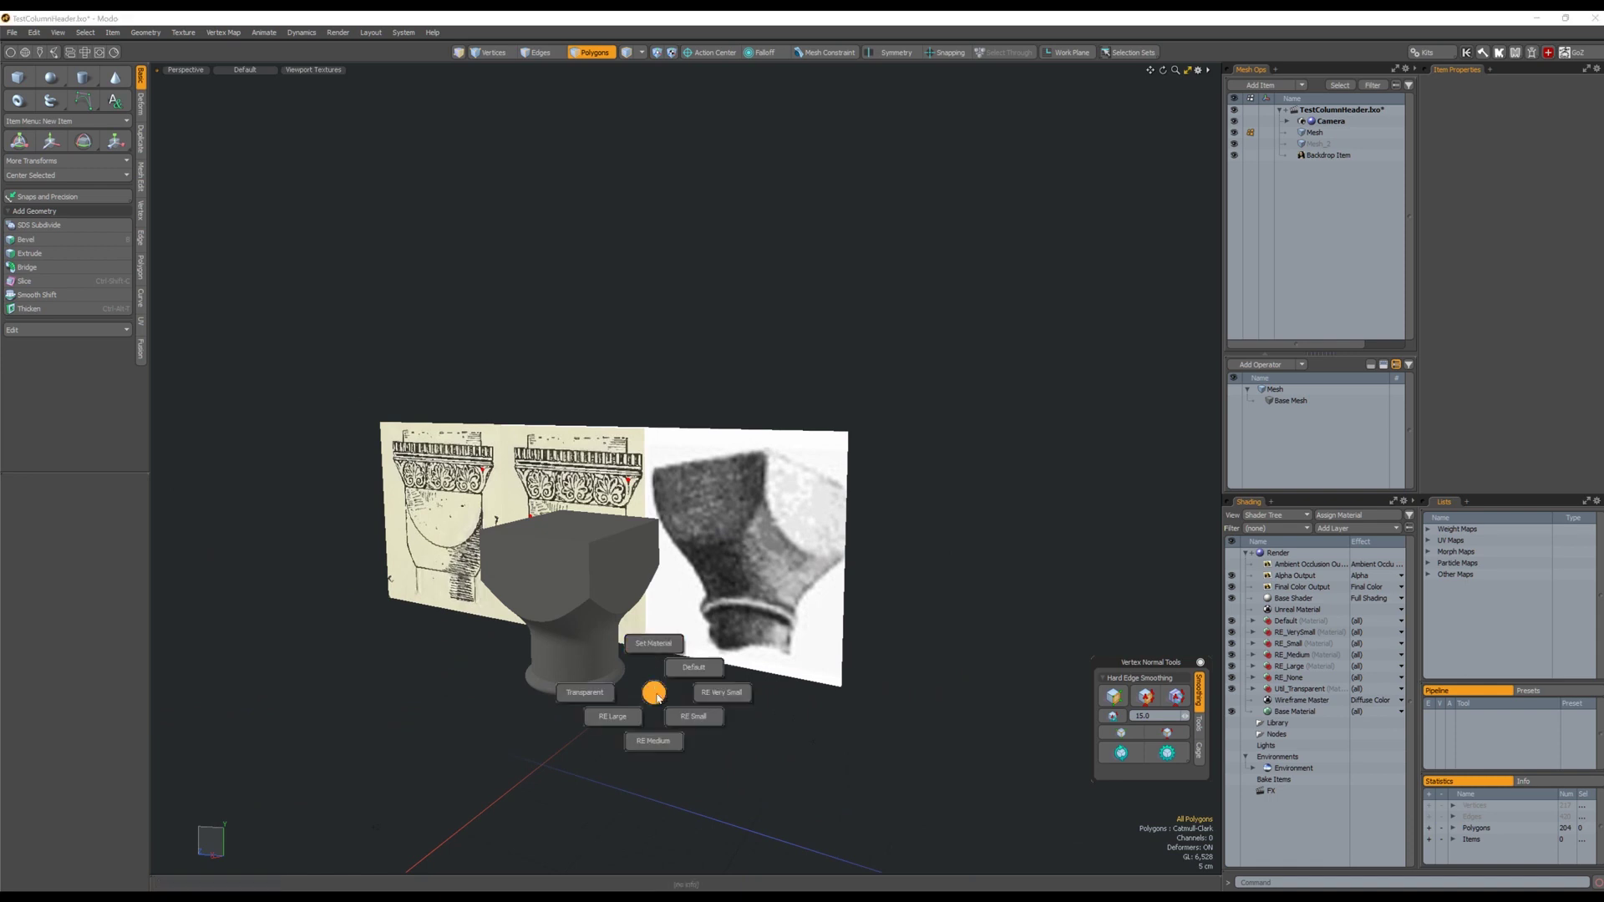
click(683, 721)
alt+drag(684, 720, 675, 644)
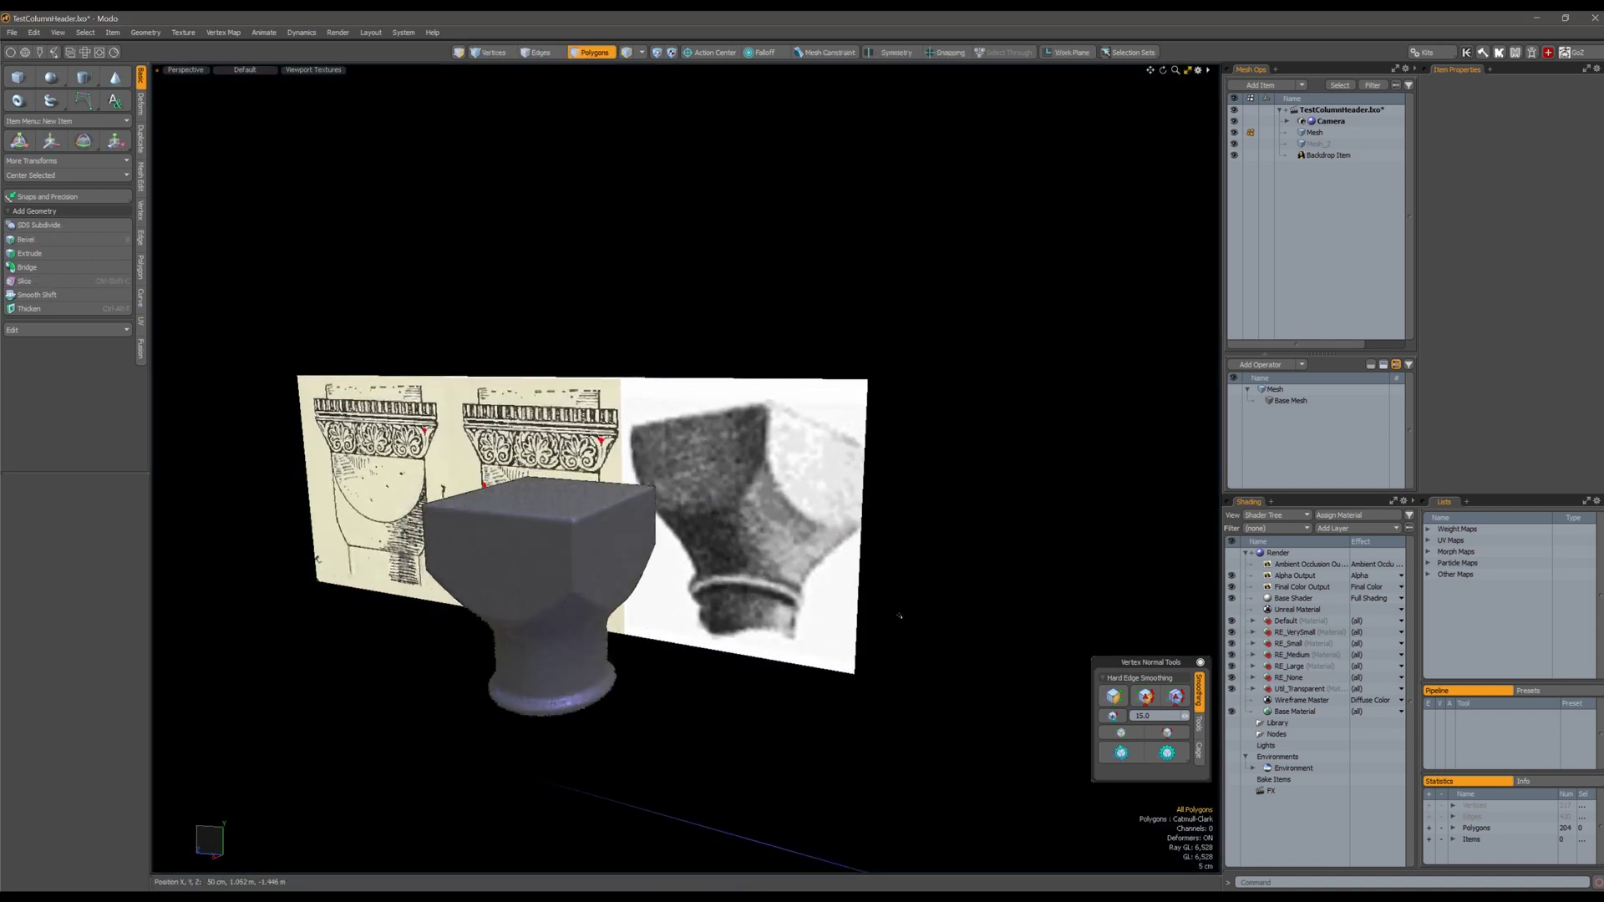
mouse_move(912, 633)
alt+mouse_down()
mouse_move(931, 558)
mouse_move(931, 609)
alt+mouse_up()
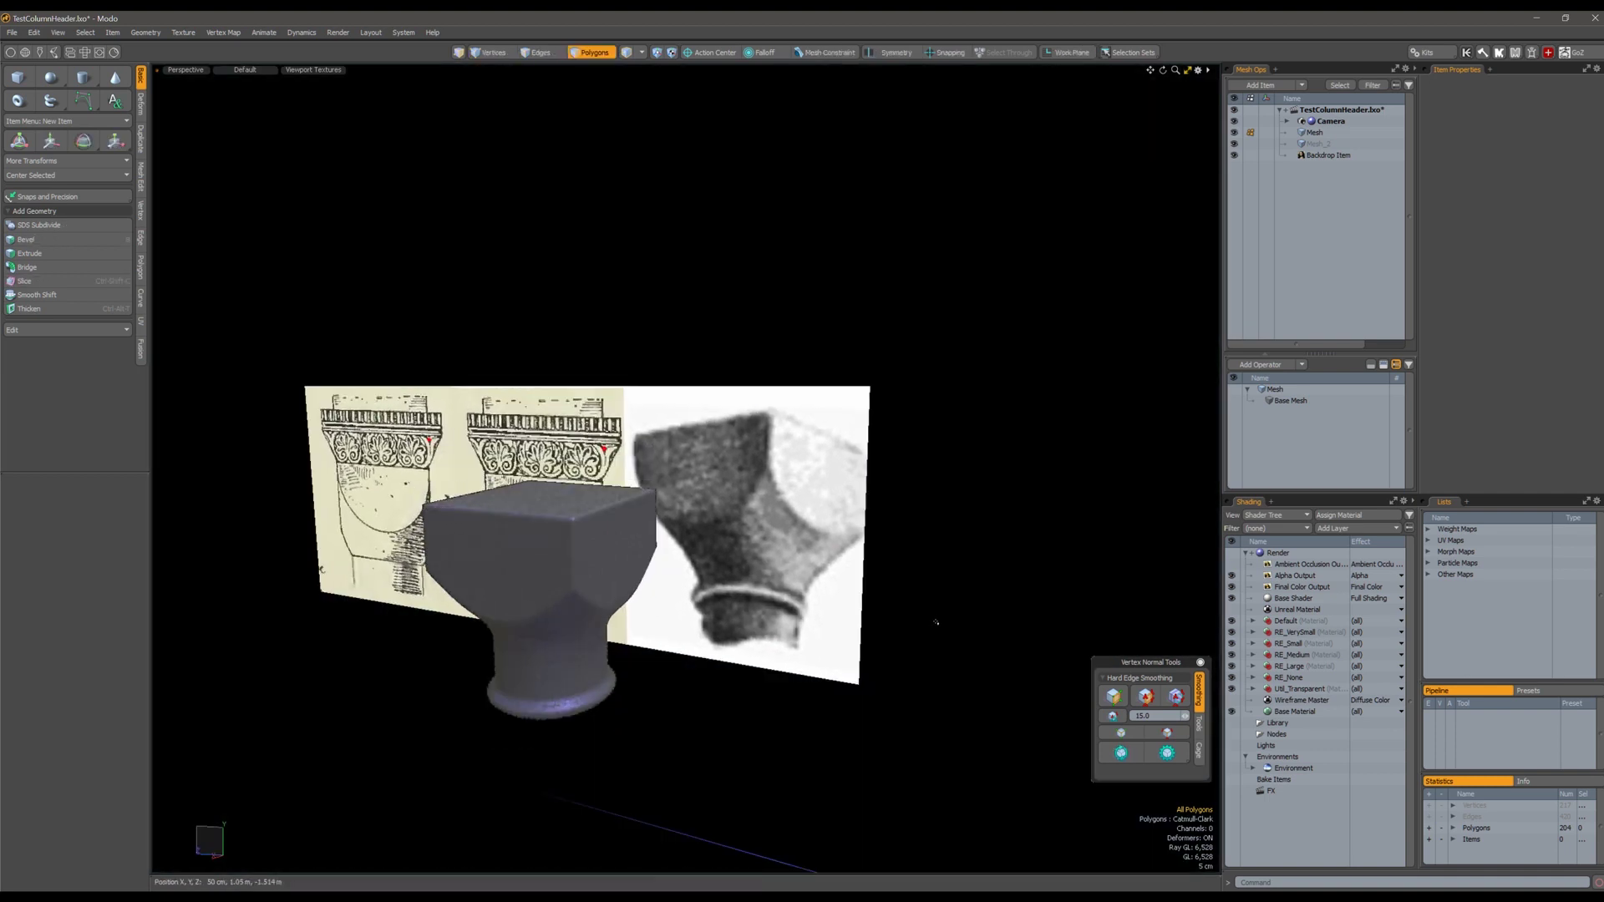